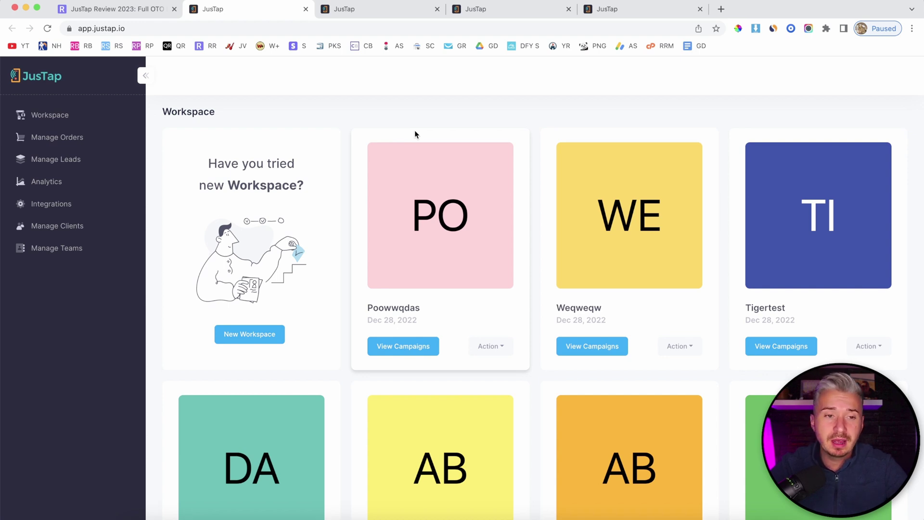
Step: Open the gym campaign editor and check the card from avatar and buttons to the four-photo grid and social links
click(385, 9)
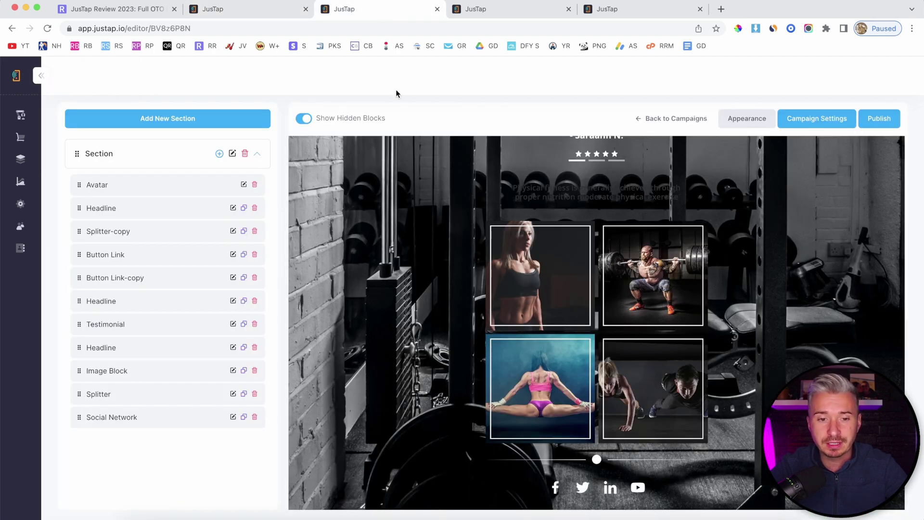
scroll(460, 284, up, 2)
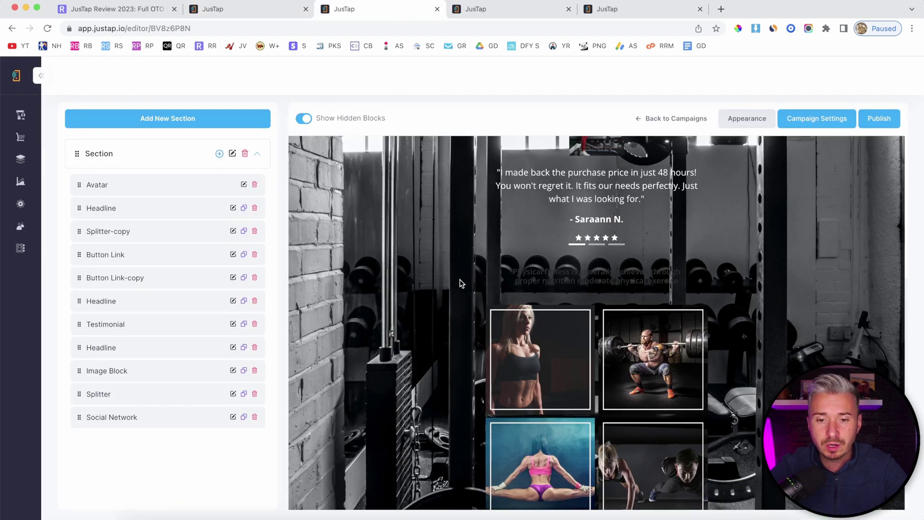
scroll(459, 284, up, 5)
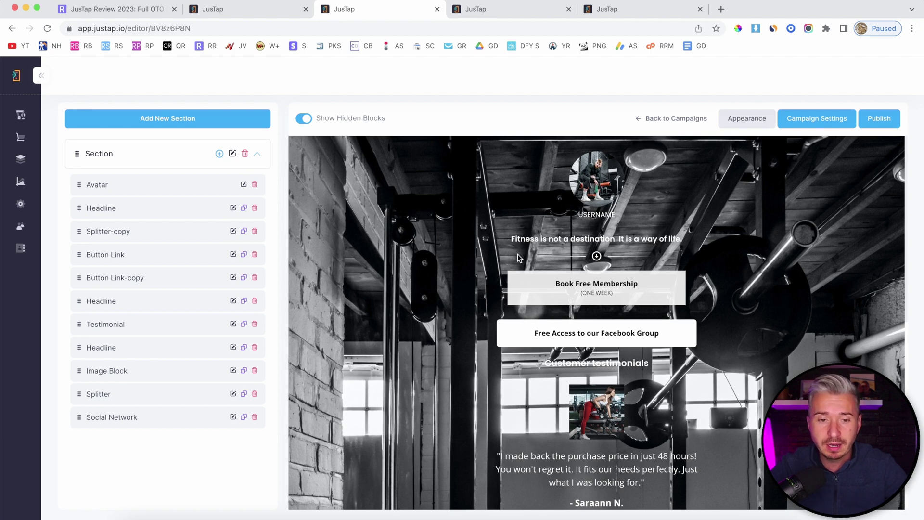
scroll(518, 255, down, 2)
scroll(518, 256, up, 2)
scroll(660, 281, down, 8)
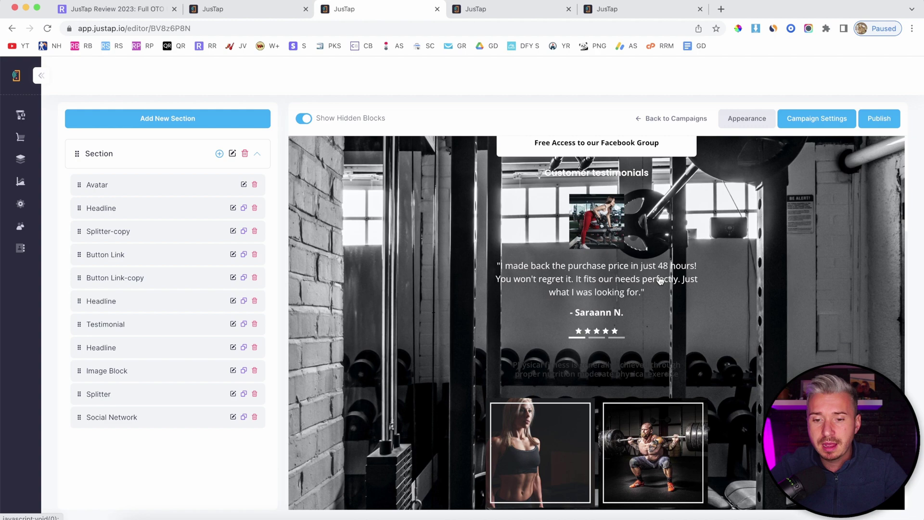
scroll(784, 213, up, 8)
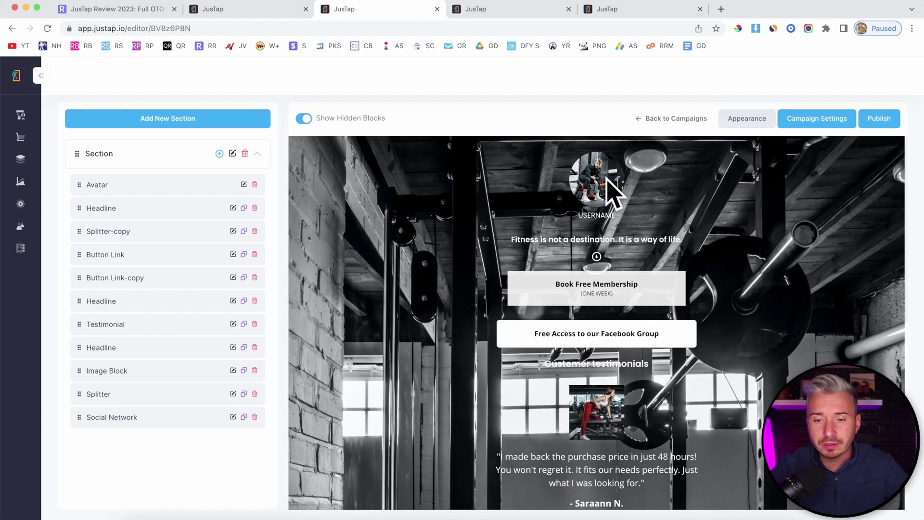
scroll(630, 239, down, 1)
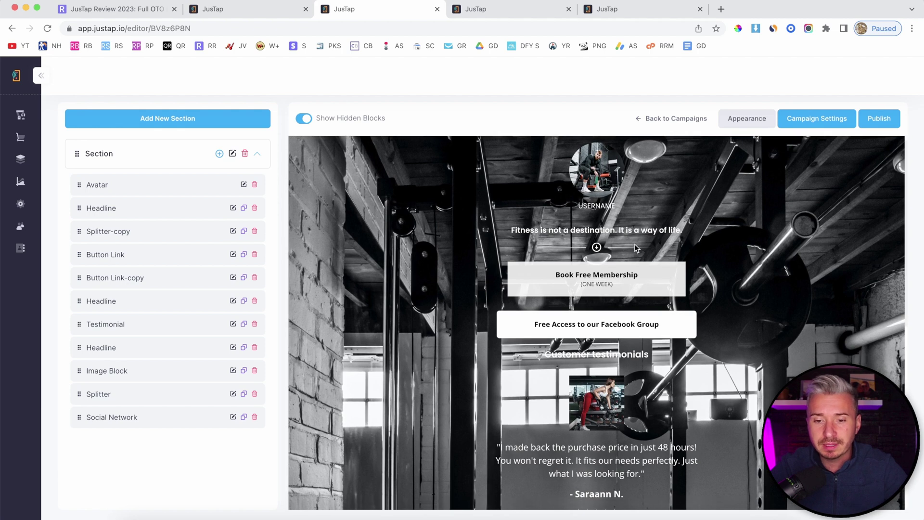
scroll(578, 276, down, 2)
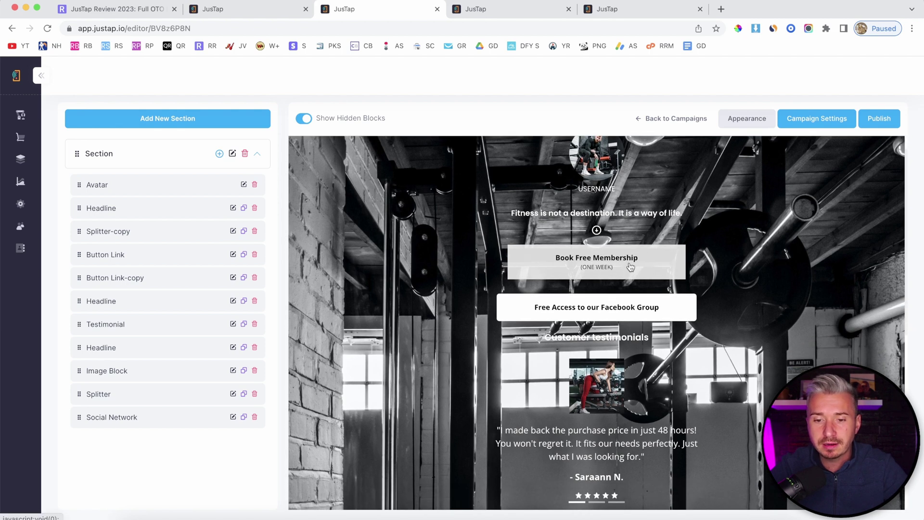
scroll(628, 267, down, 5)
scroll(569, 268, down, 8)
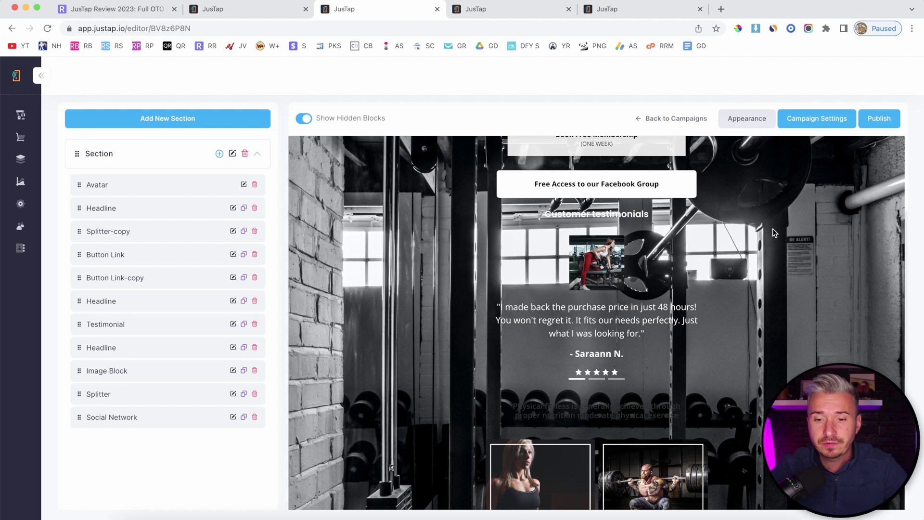
scroll(773, 232, down, 6)
scroll(629, 265, down, 15)
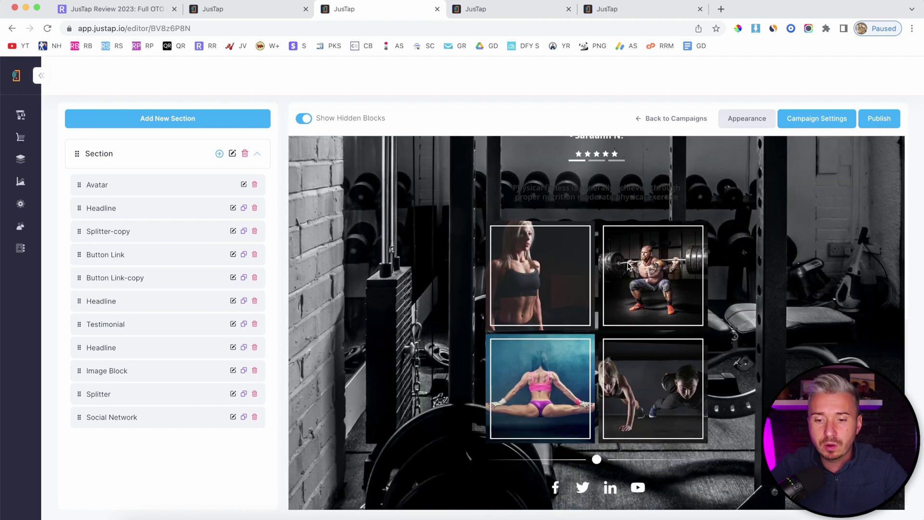
scroll(629, 265, down, 1)
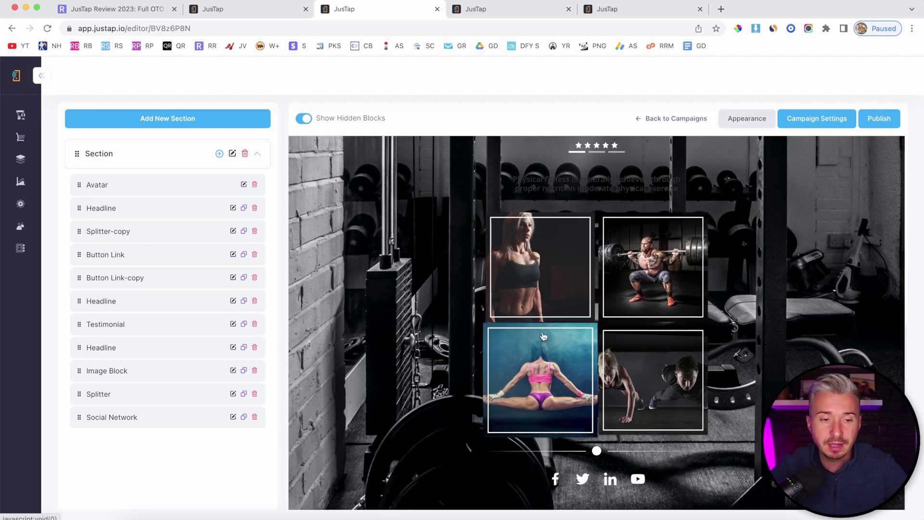
click(220, 154)
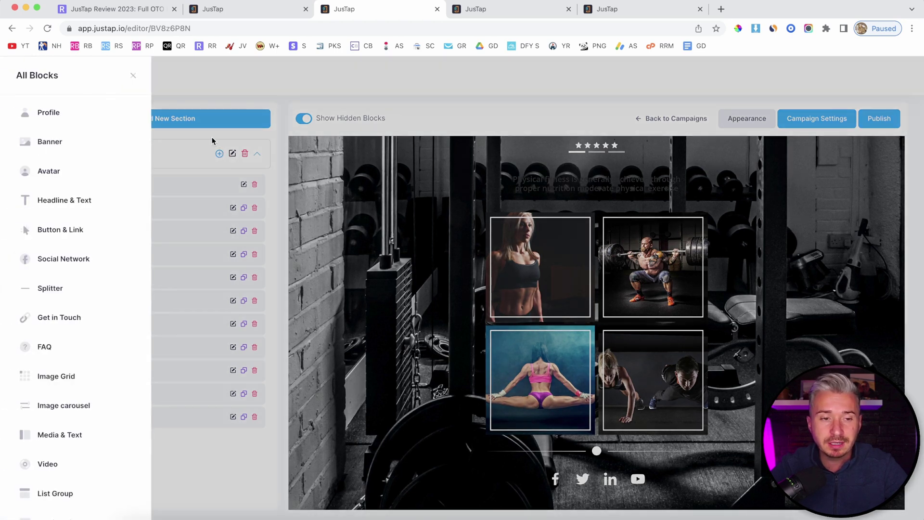
scroll(116, 226, down, 1)
scroll(116, 226, down, 5)
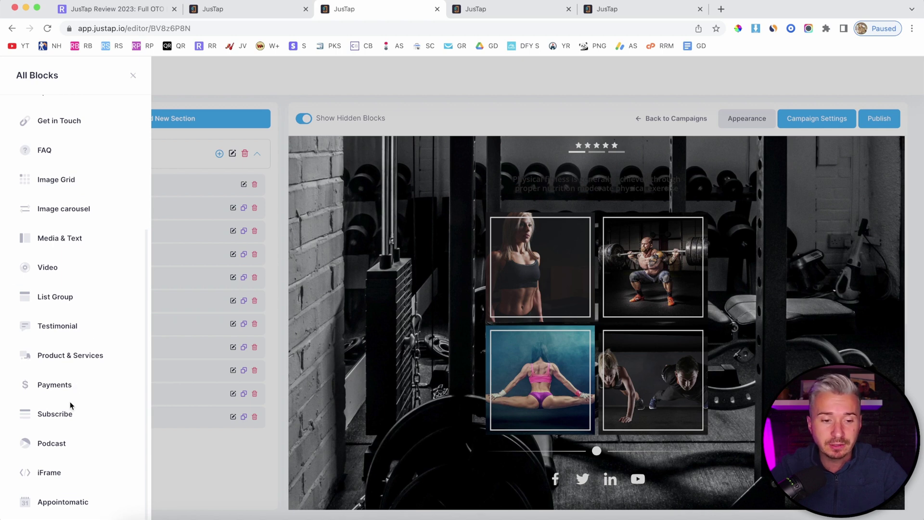
scroll(70, 402, up, 5)
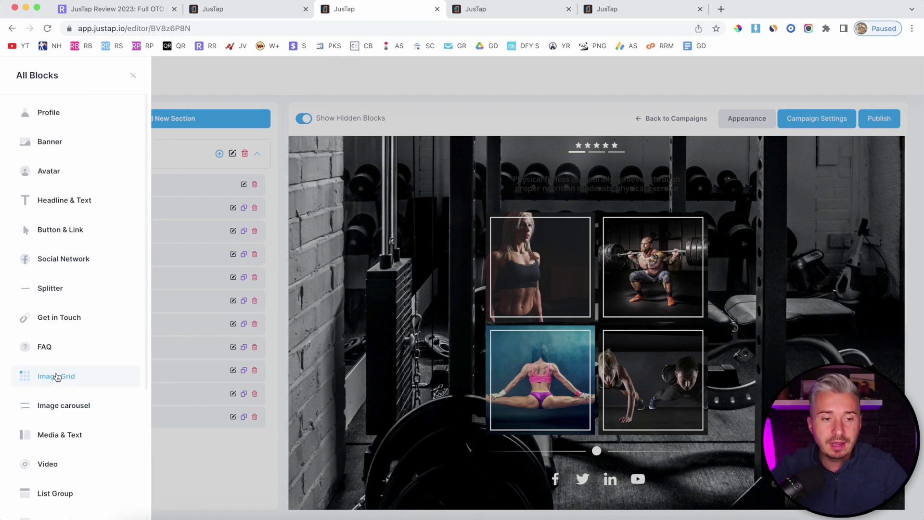
scroll(76, 289, down, 5)
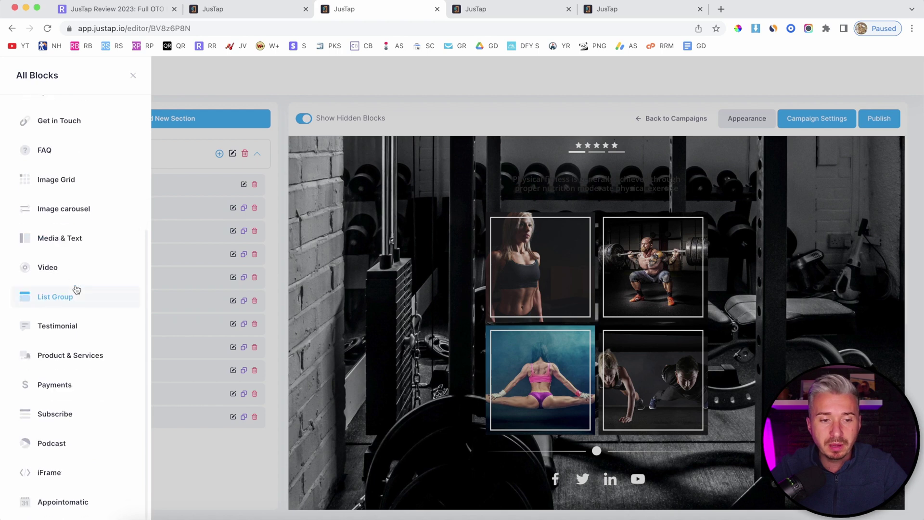
scroll(76, 289, up, 5)
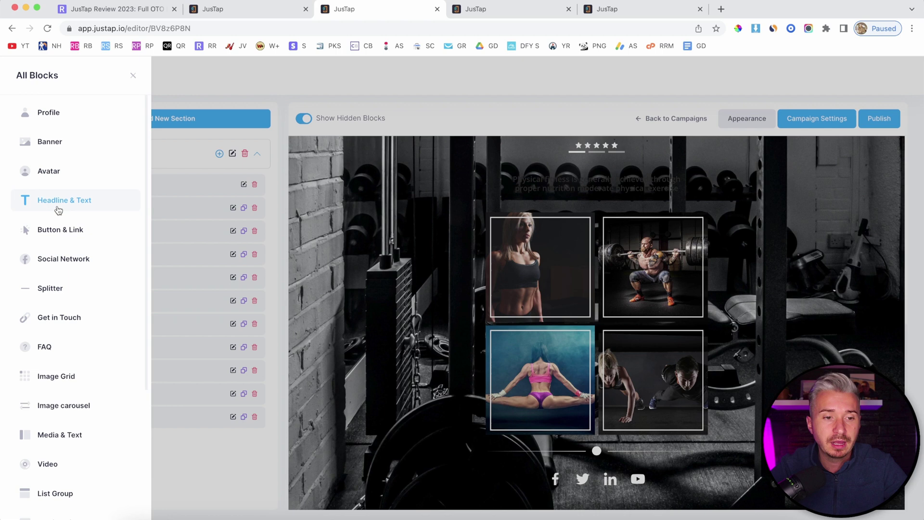
scroll(60, 208, down, 1)
scroll(84, 160, down, 1)
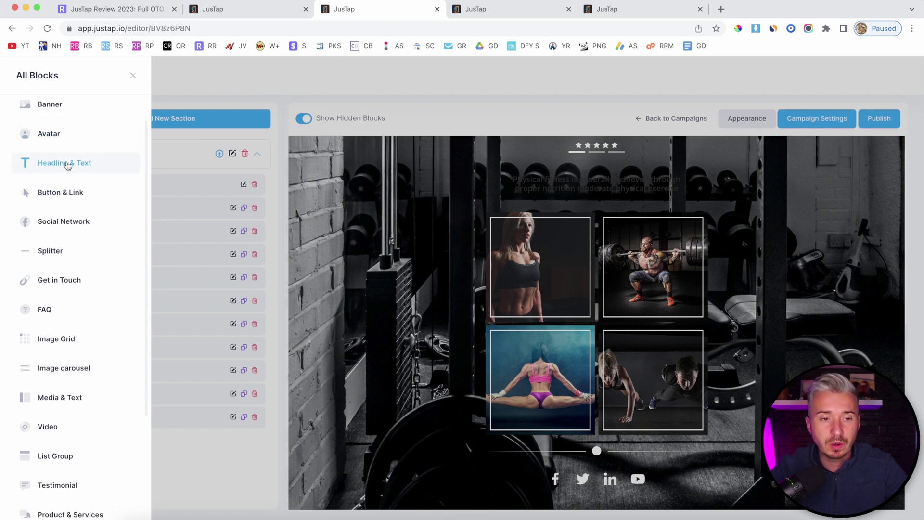
scroll(68, 166, down, 1)
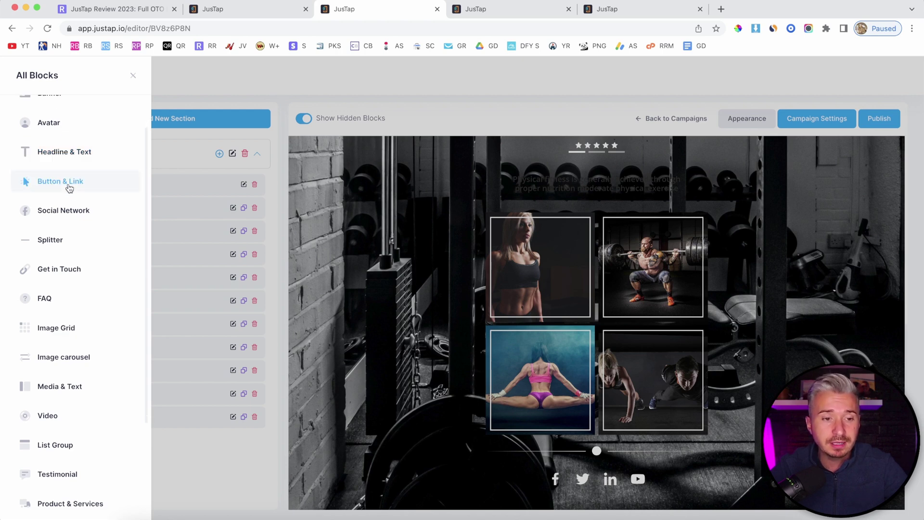
scroll(72, 187, down, 2)
scroll(72, 259, down, 4)
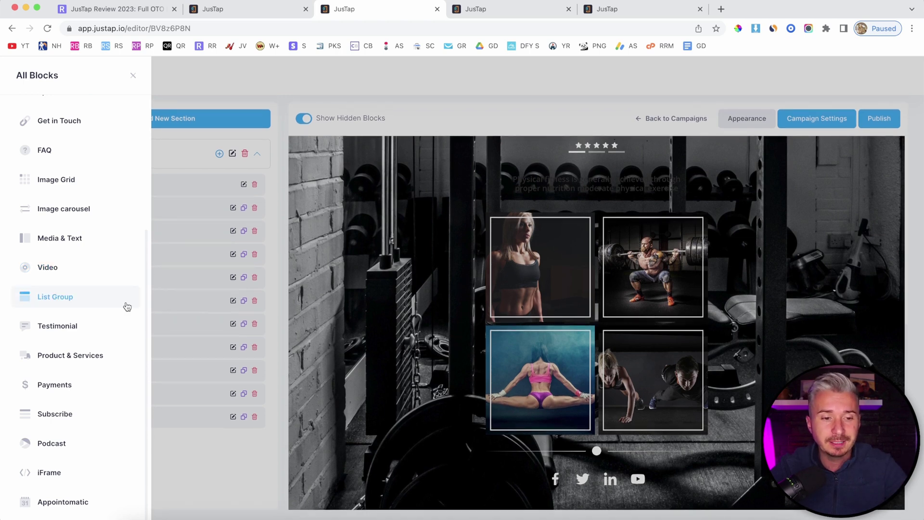
click(323, 235)
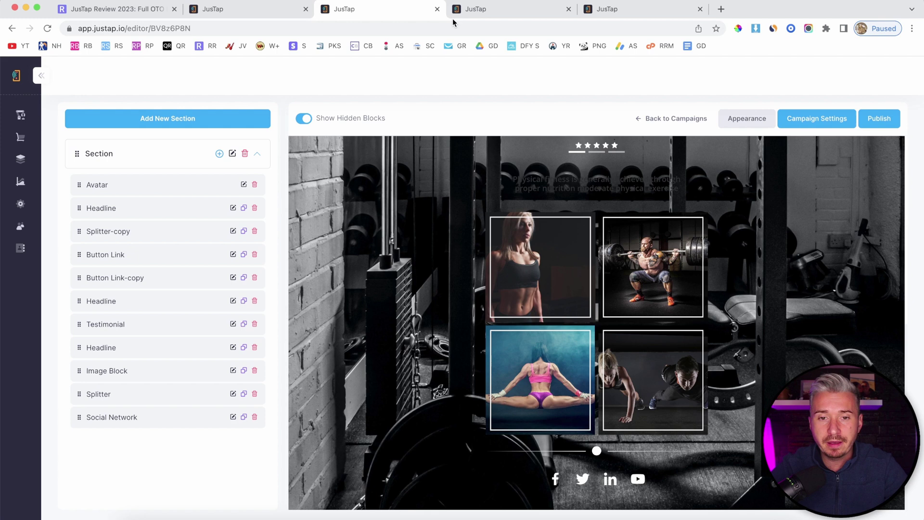
click(486, 9)
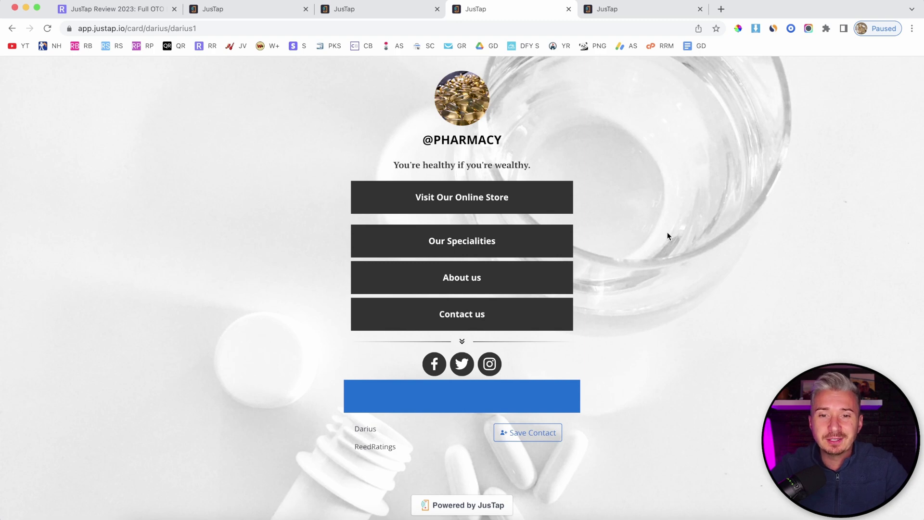
click(255, 9)
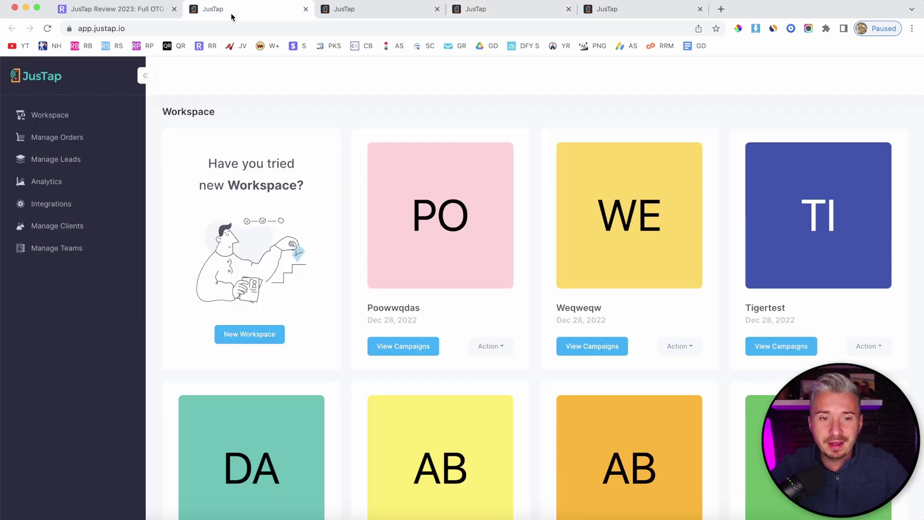
scroll(450, 211, down, 10)
scroll(449, 202, up, 10)
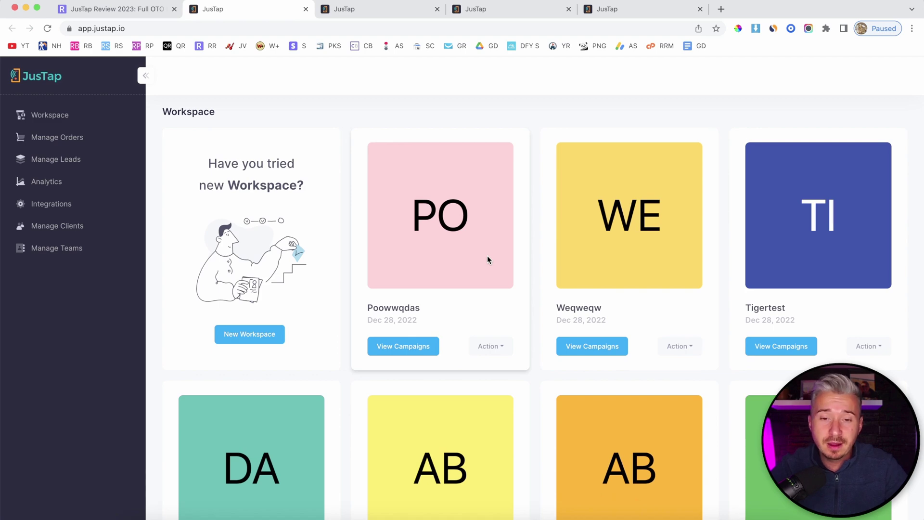
scroll(487, 256, down, 7)
scroll(488, 254, up, 7)
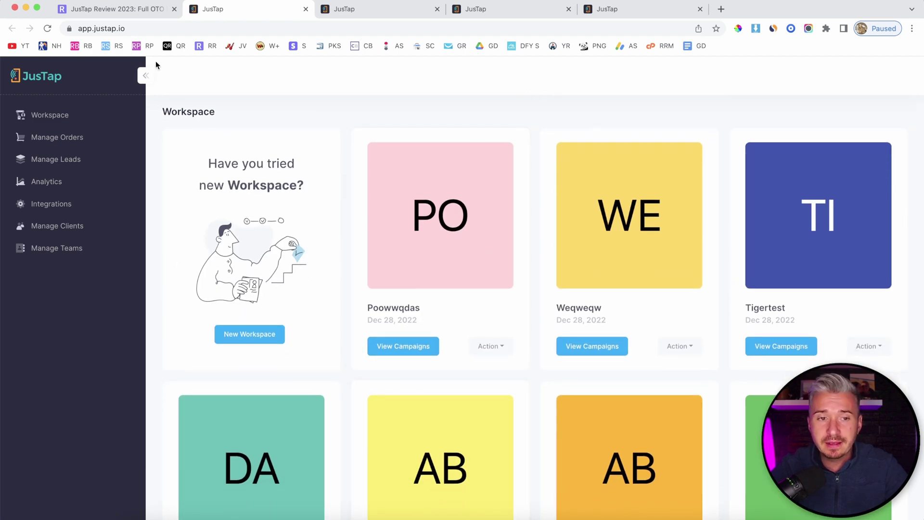
Step: Switch to the ReedRatings JusTap review and scroll down through the upsells section
click(128, 13)
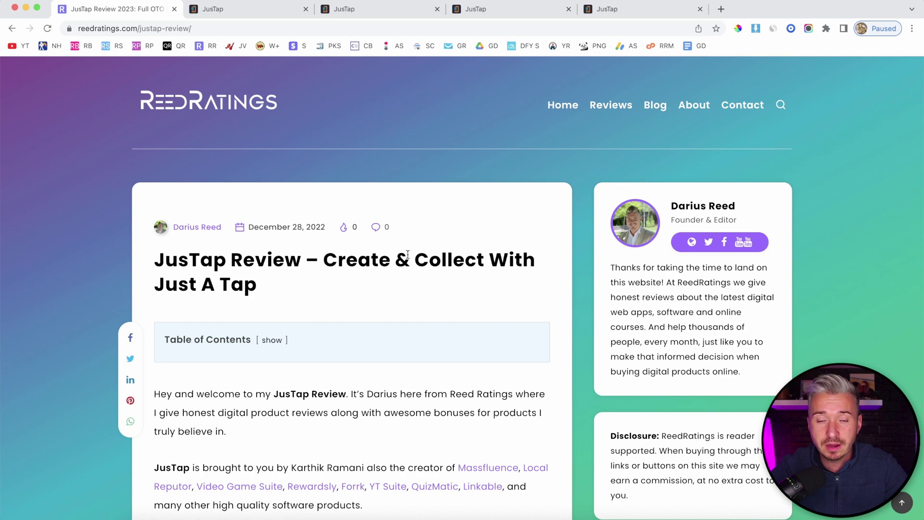
scroll(407, 254, down, 18)
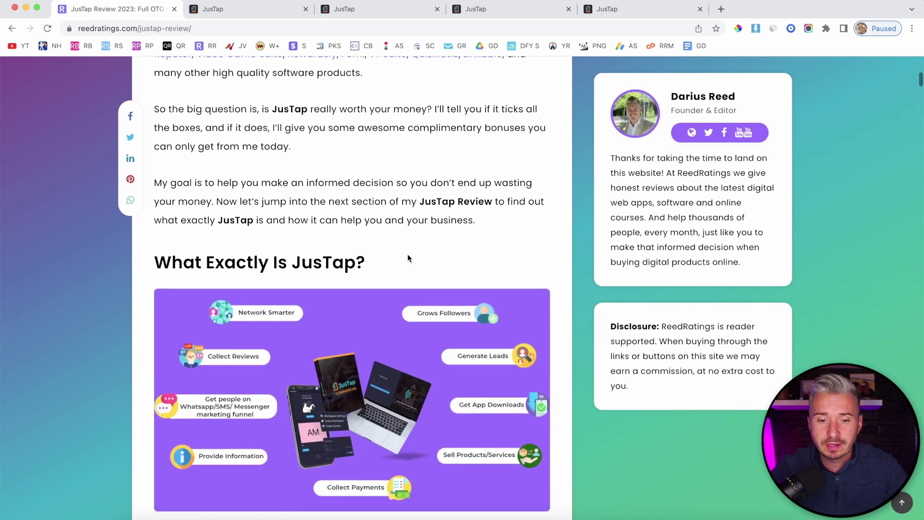
scroll(407, 253, down, 20)
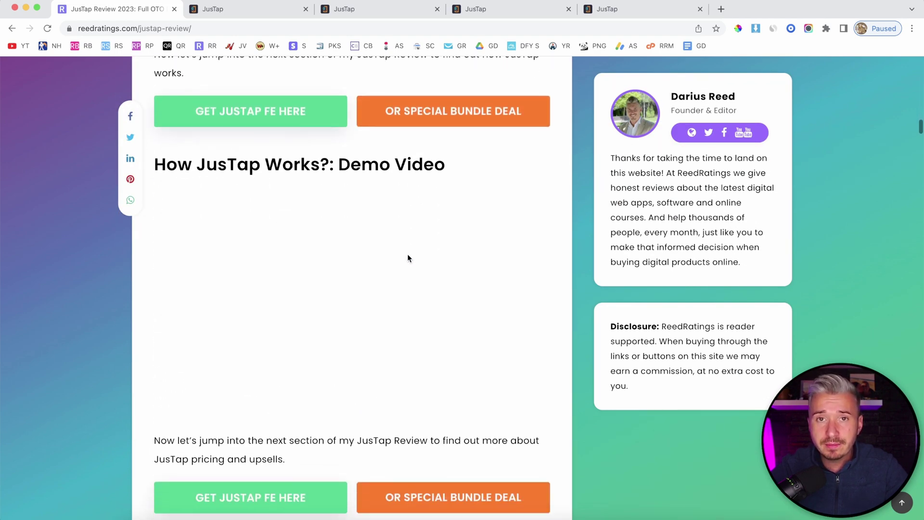
scroll(408, 258, down, 2)
scroll(408, 256, up, 4)
scroll(408, 255, down, 9)
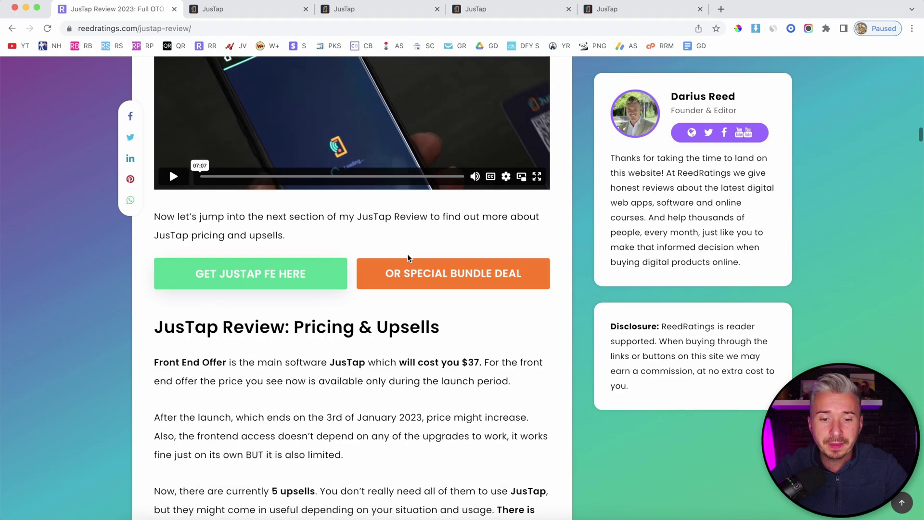
scroll(407, 254, down, 20)
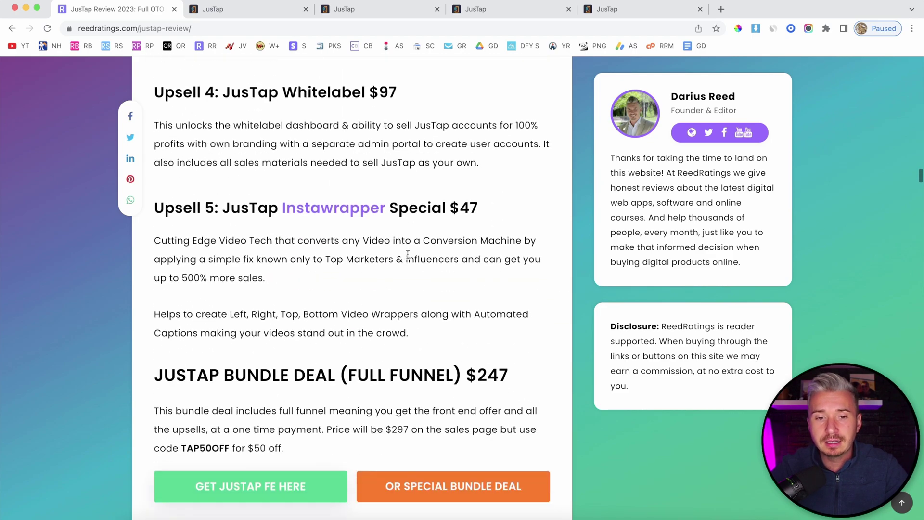
scroll(395, 300, down, 17)
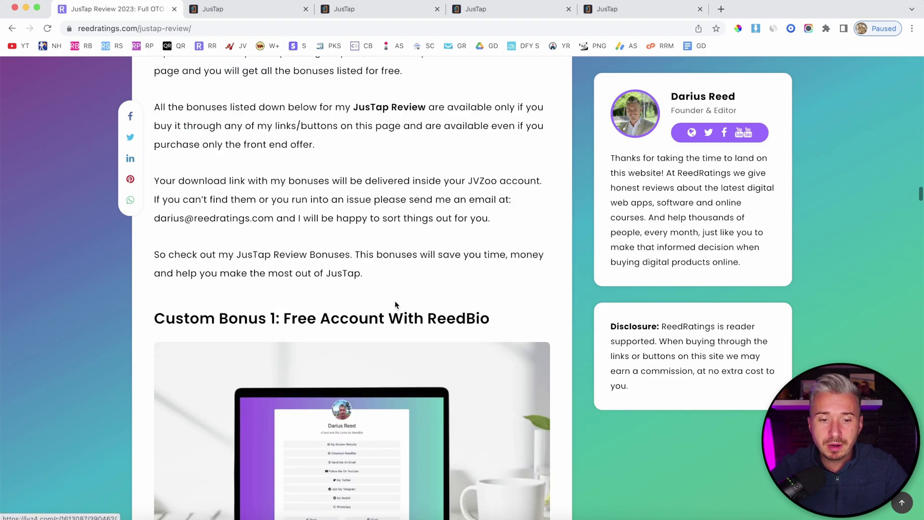
scroll(394, 300, down, 15)
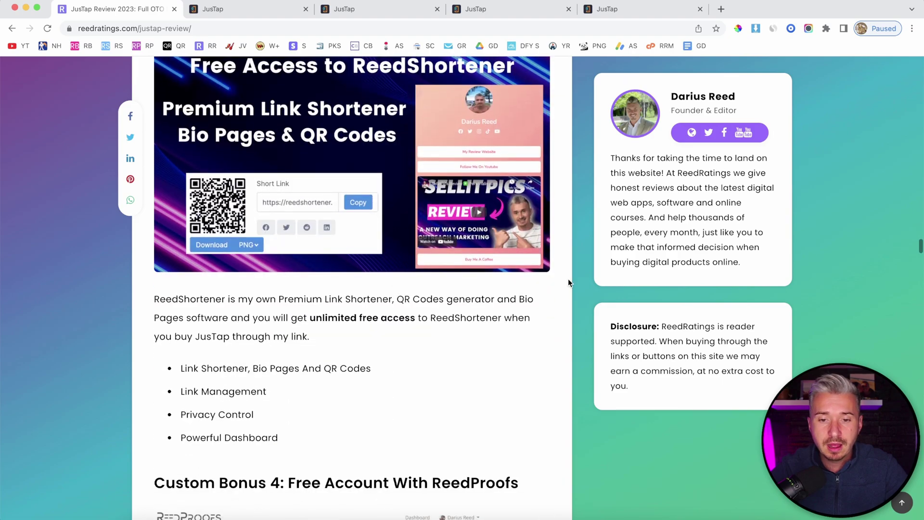
Step: Scroll back up to the demo video, then return to the JusTap Workspace dashboard
scroll(568, 278, down, 9)
scroll(568, 279, up, 20)
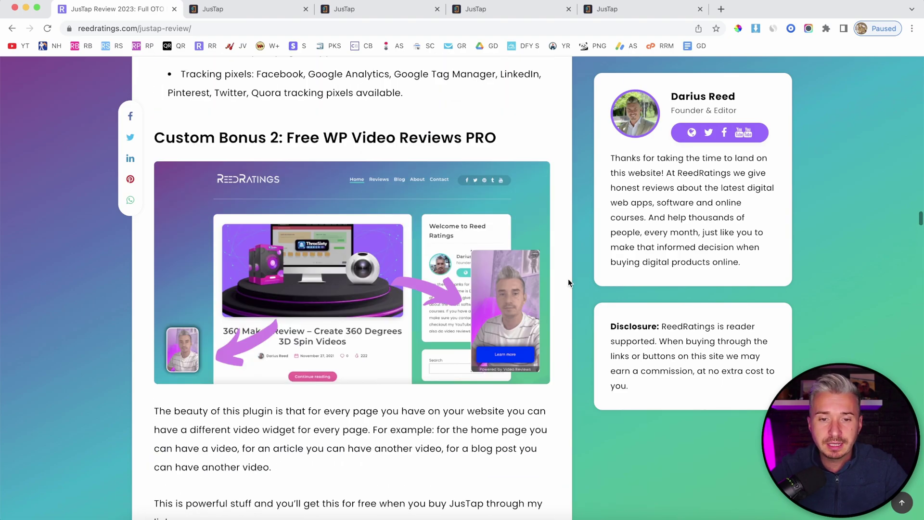
scroll(568, 282, up, 5)
scroll(384, 129, up, 20)
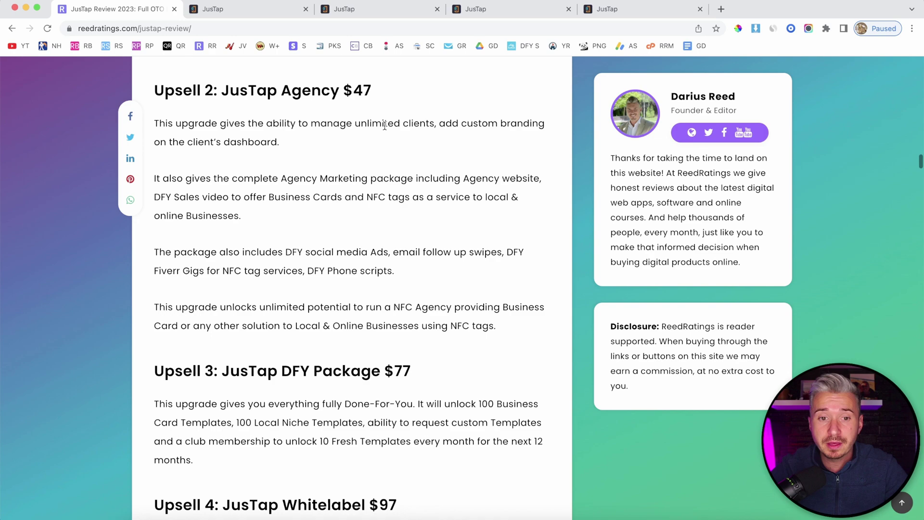
scroll(384, 129, up, 15)
scroll(547, 359, up, 15)
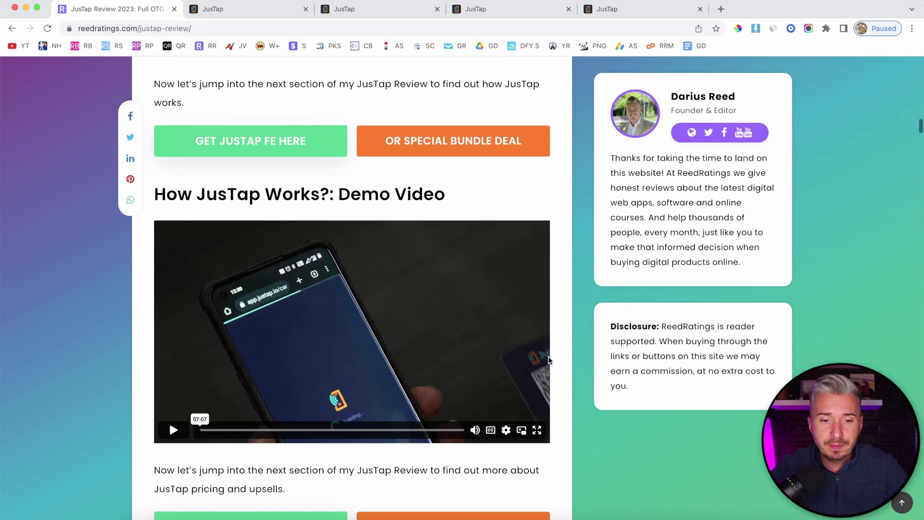
scroll(548, 356, up, 20)
click(213, 8)
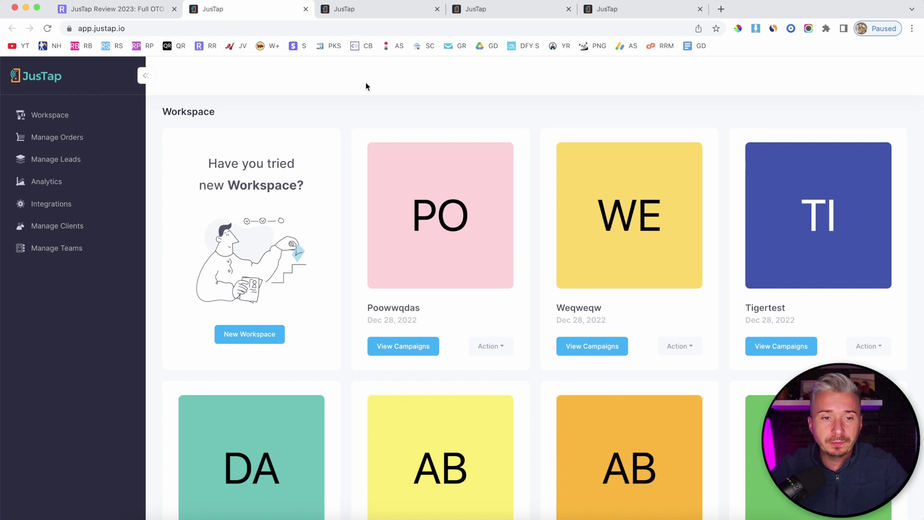
Step: Scan the Workspace dashboard, then open Manage Clients to list the four active clients
scroll(529, 231, down, 3)
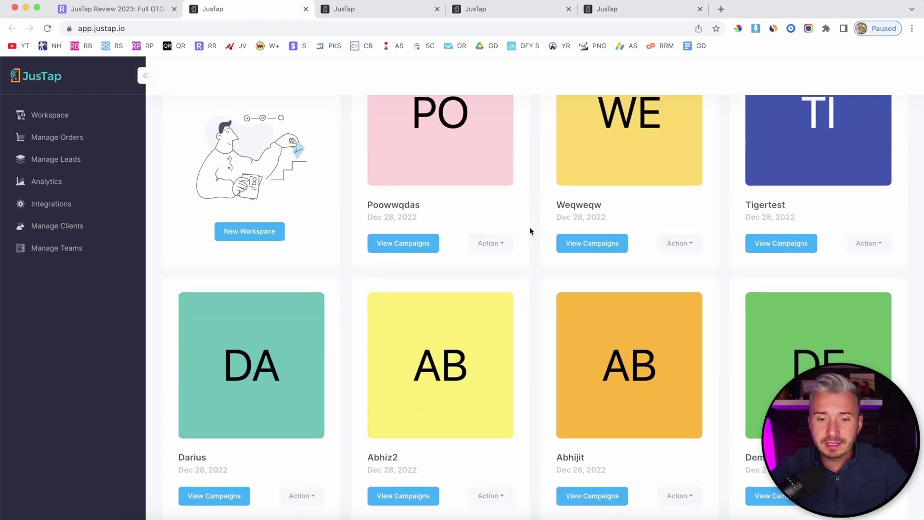
scroll(529, 231, up, 3)
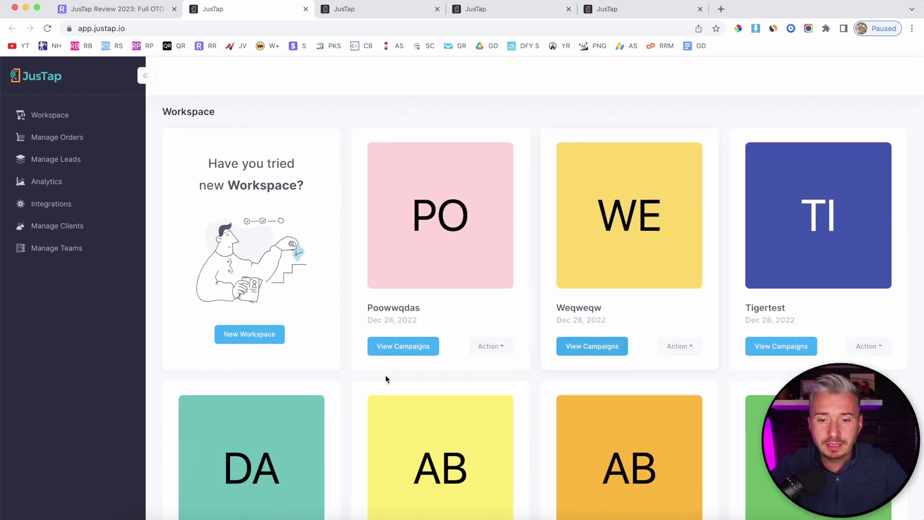
scroll(491, 344, down, 5)
scroll(490, 346, up, 5)
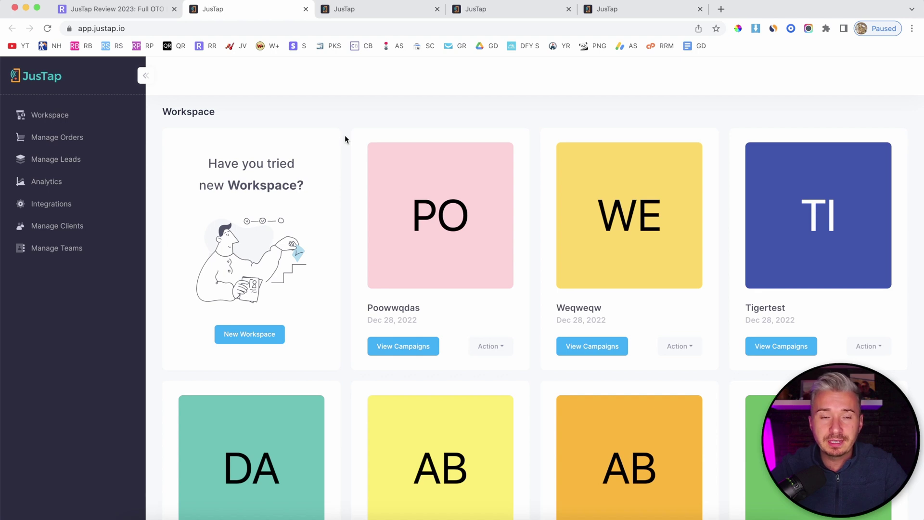
click(55, 228)
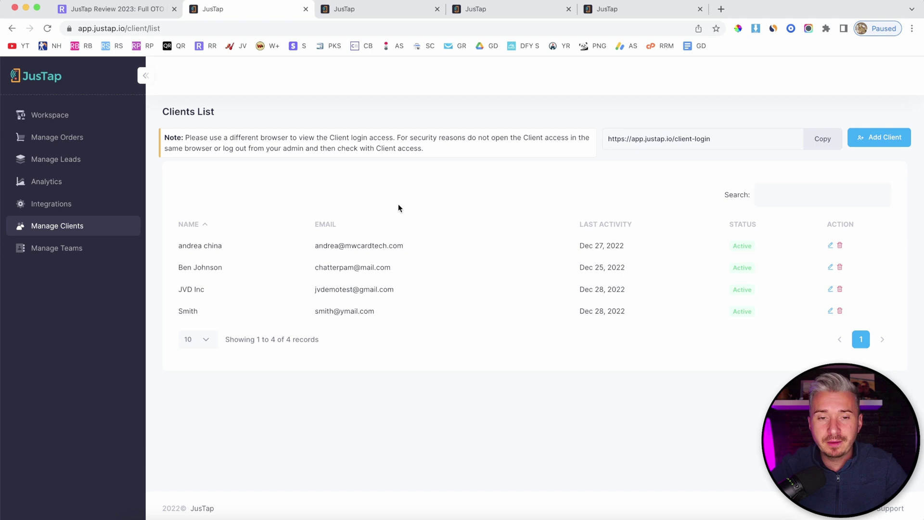
Step: Switch twice between the campaign editor and the Clients List, then return to the Workspace dashboard
click(347, 8)
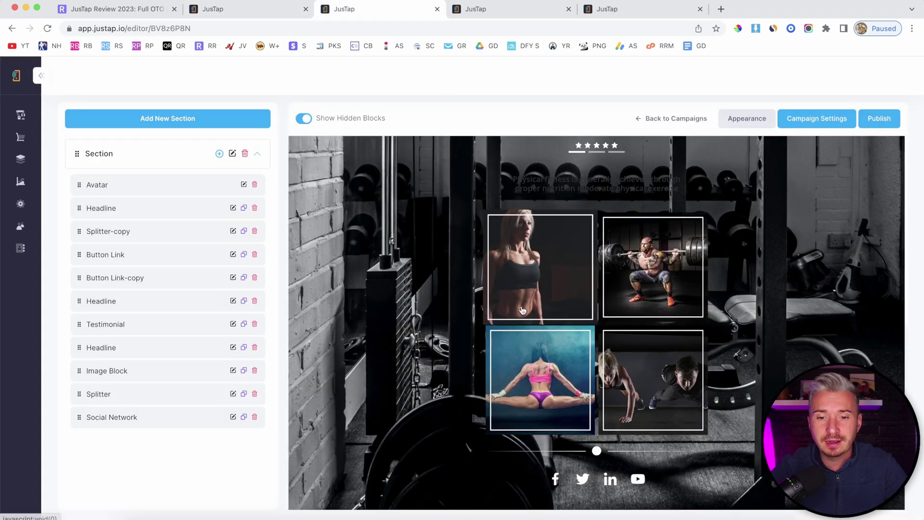
click(230, 11)
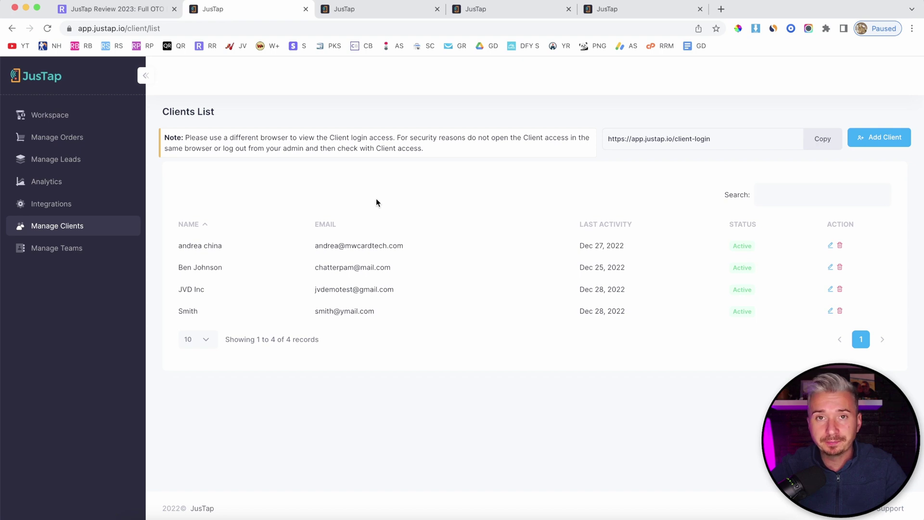
click(354, 13)
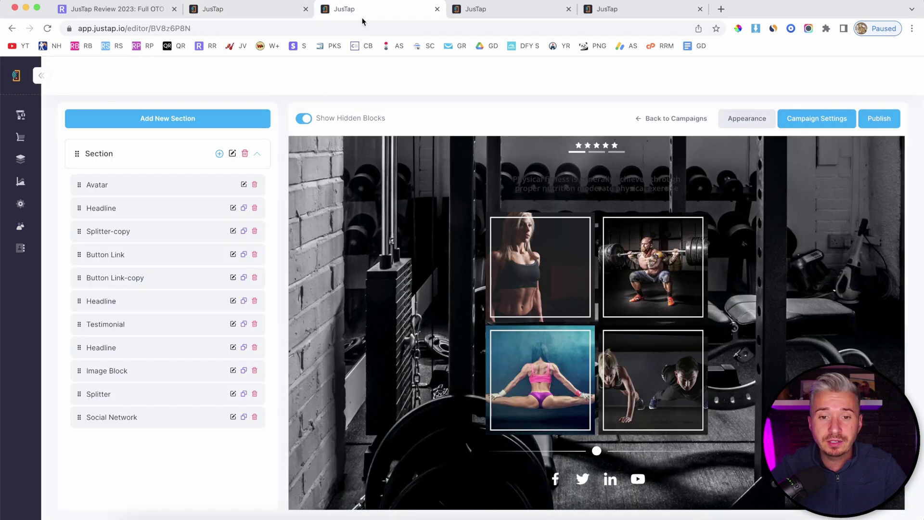
click(260, 14)
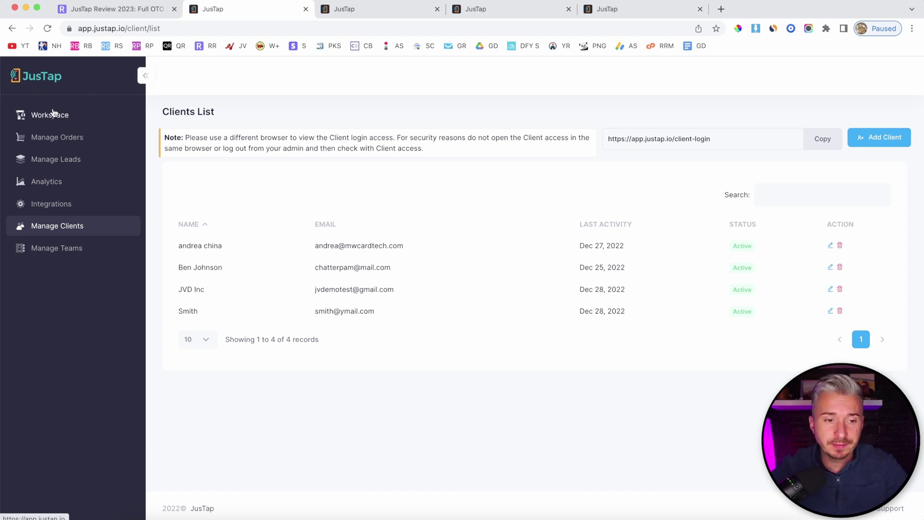
click(48, 116)
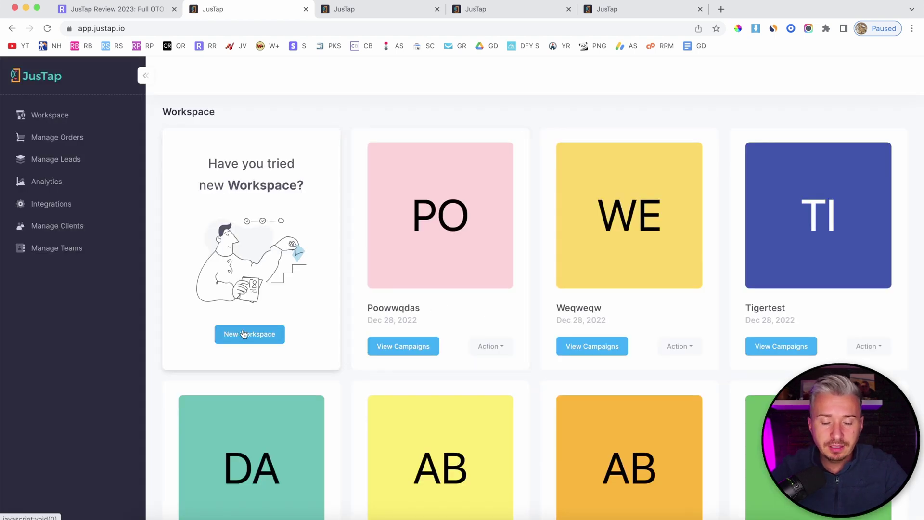
Step: Create a new workspace, copying its typed name into the URL Slug field before creating it
click(244, 334)
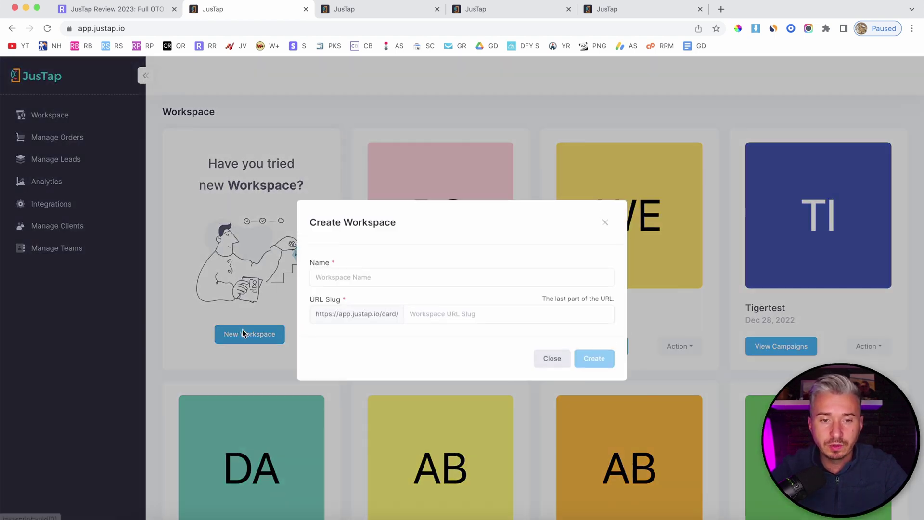
click(404, 280)
text(dar)
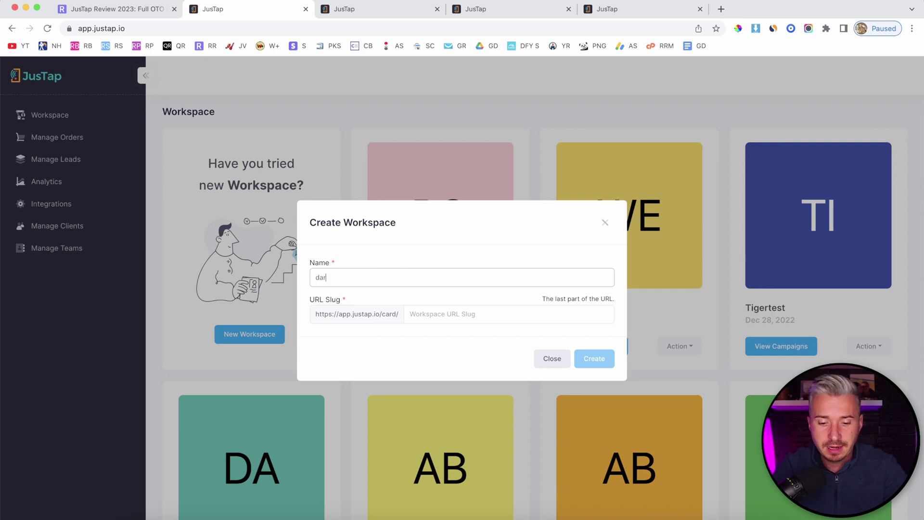
text(ius2)
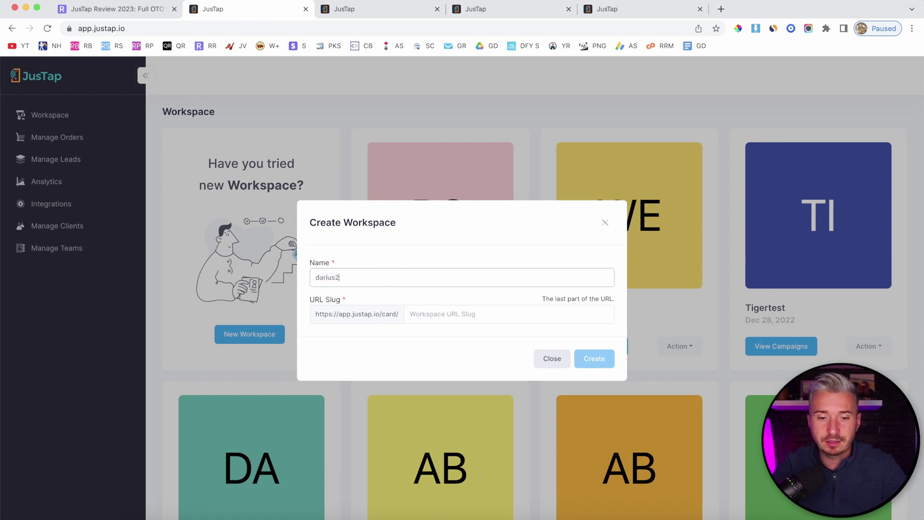
key(super+a)
key(super+c)
click(453, 320)
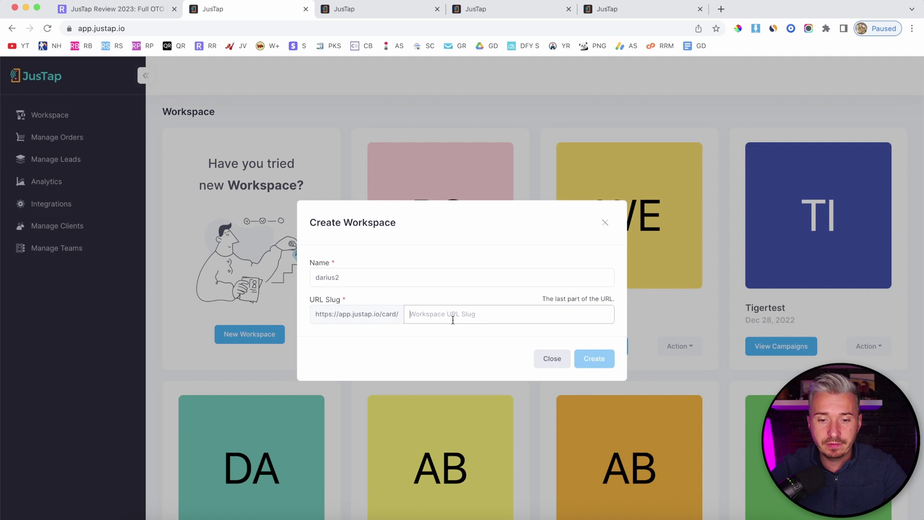
key(super+v)
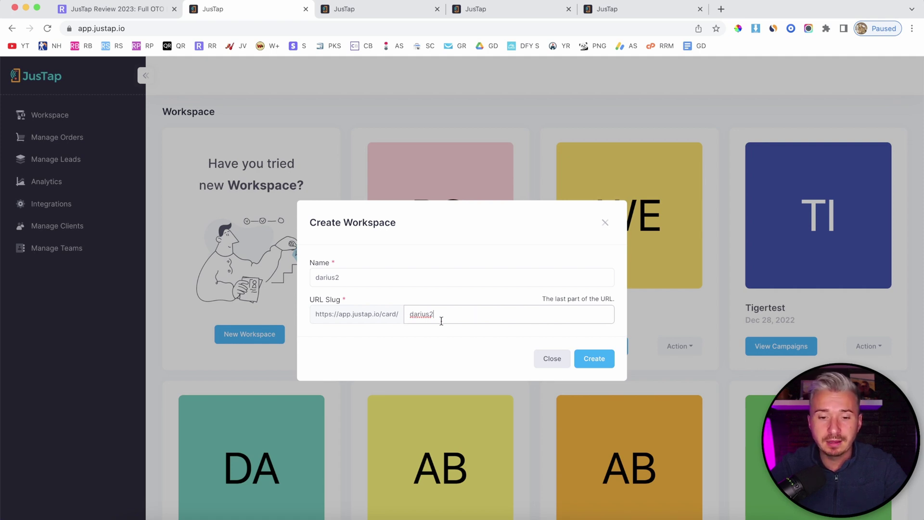
click(591, 360)
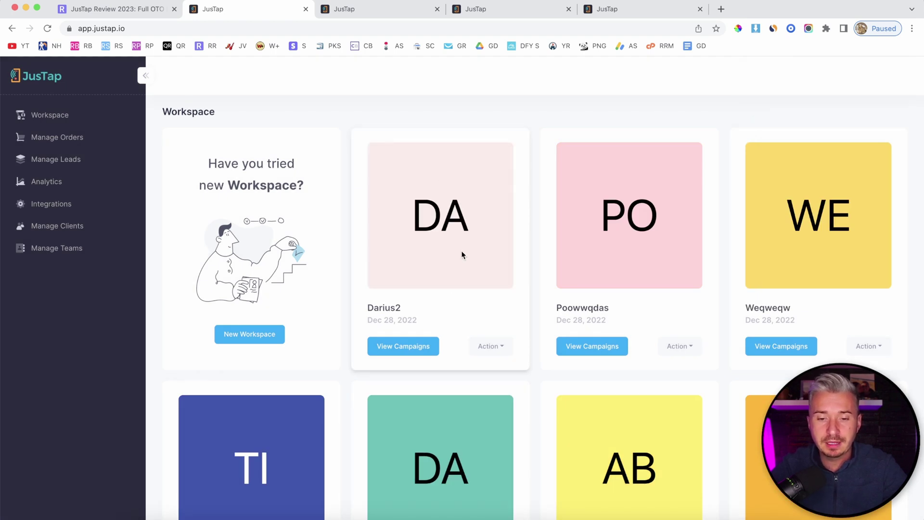
click(496, 348)
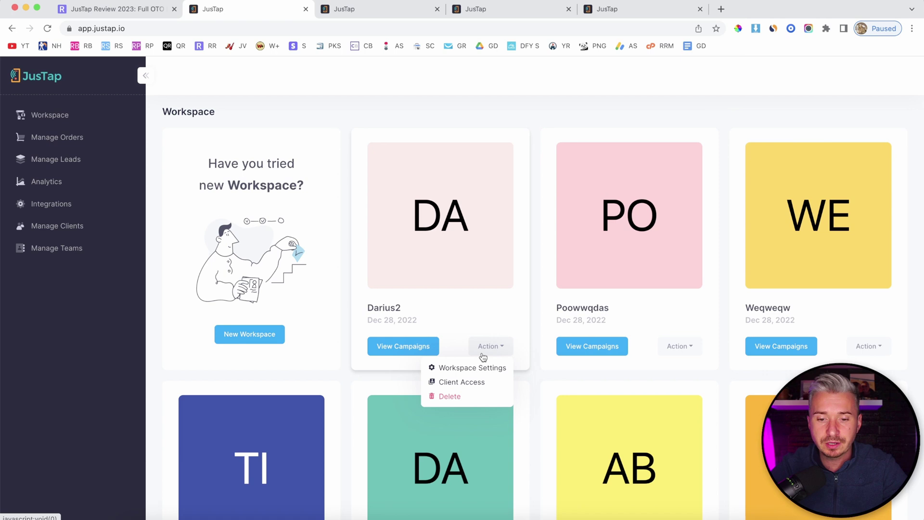
click(466, 370)
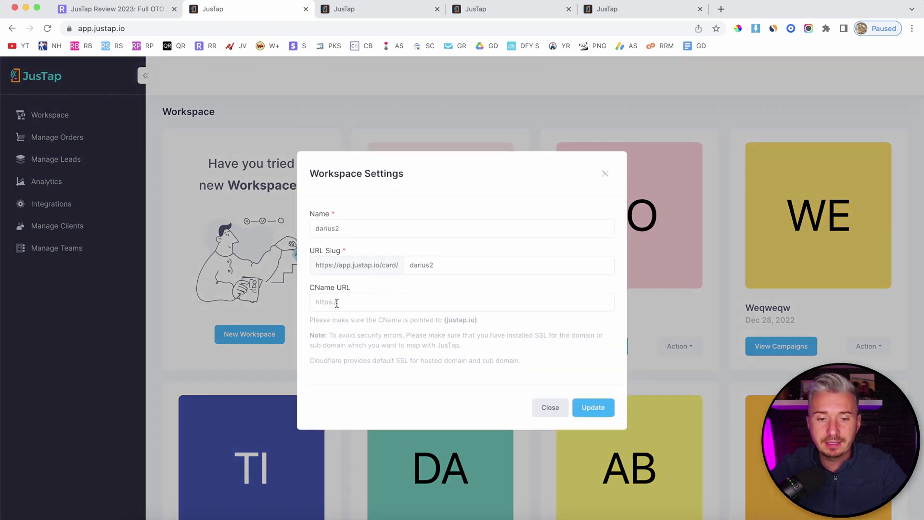
click(374, 302)
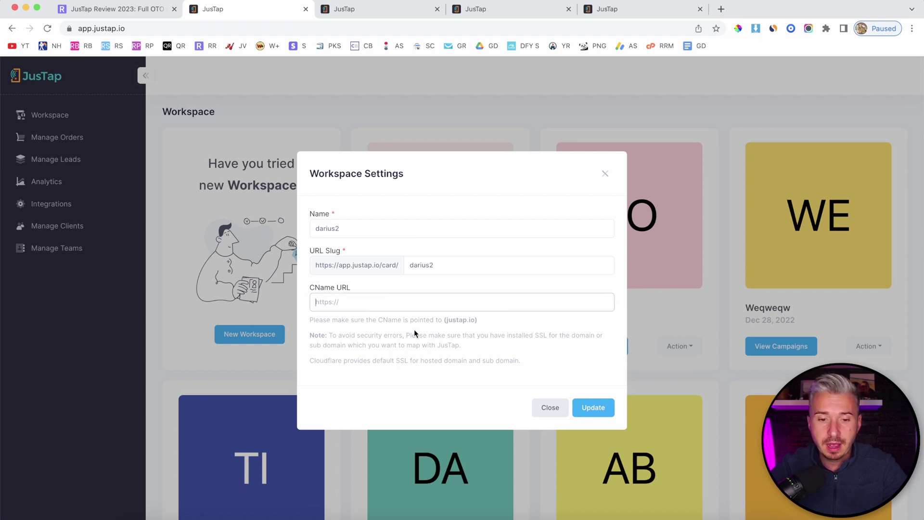
drag(327, 320, 495, 358)
click(538, 365)
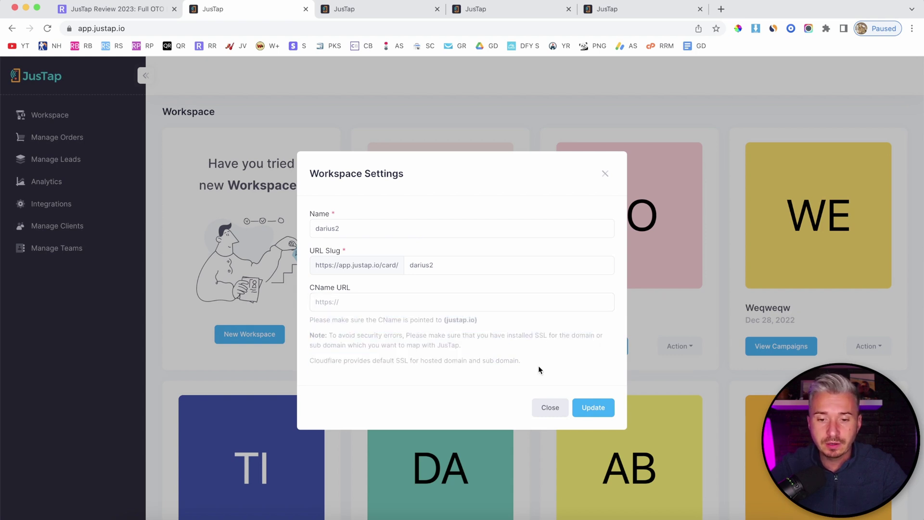
click(590, 408)
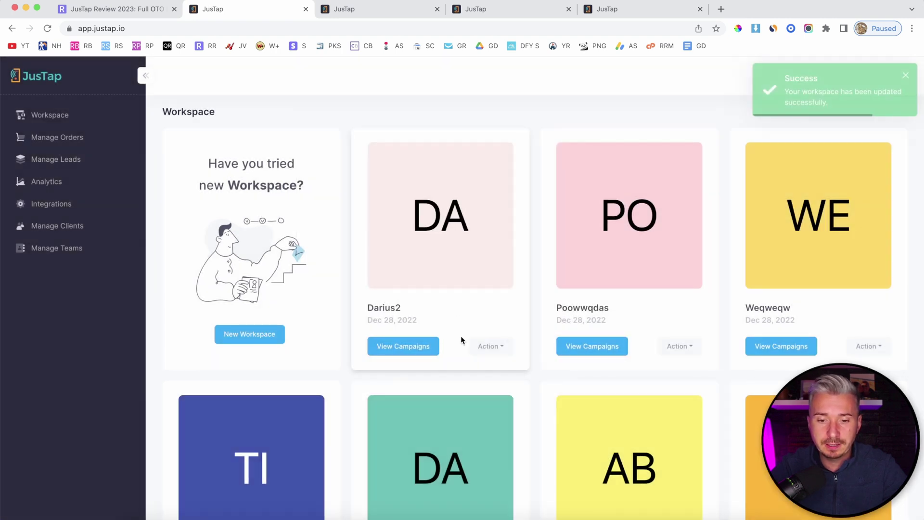
click(486, 346)
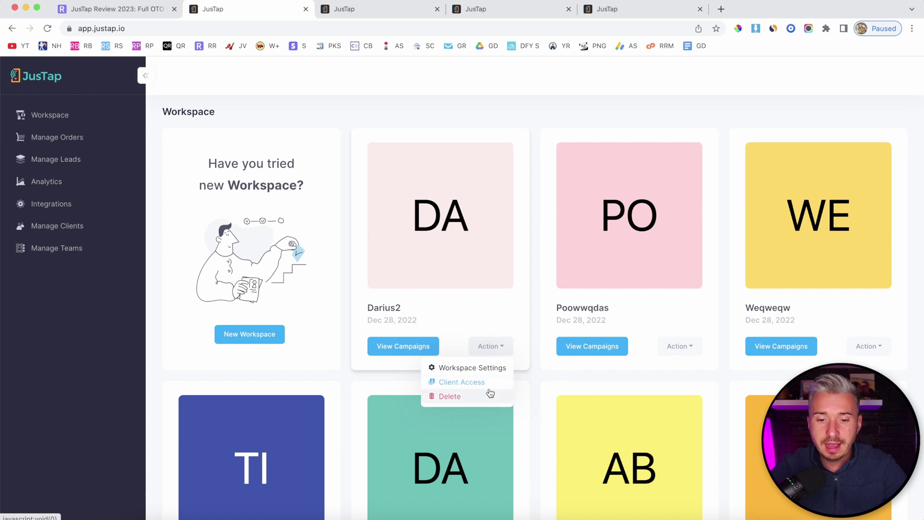
click(448, 291)
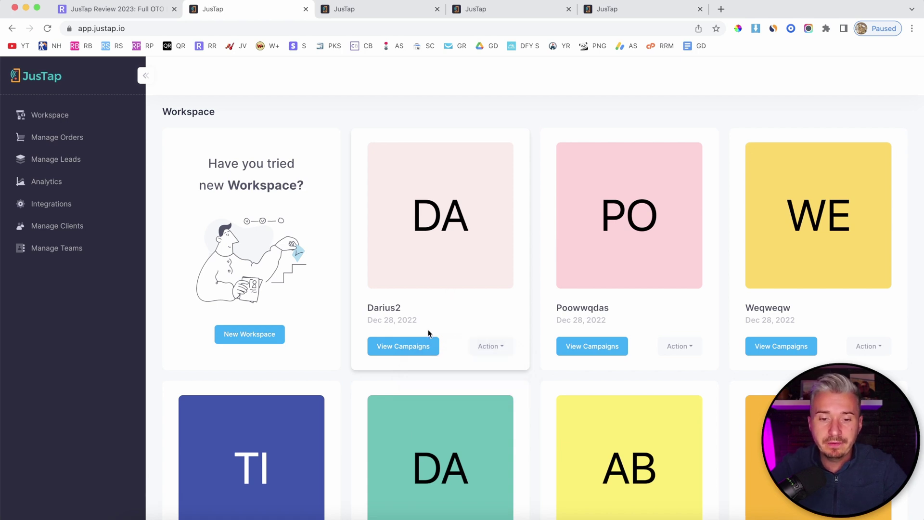
Step: From the new workspace's Campaigns page, begin a new campaign with the Business Card Template type
click(407, 343)
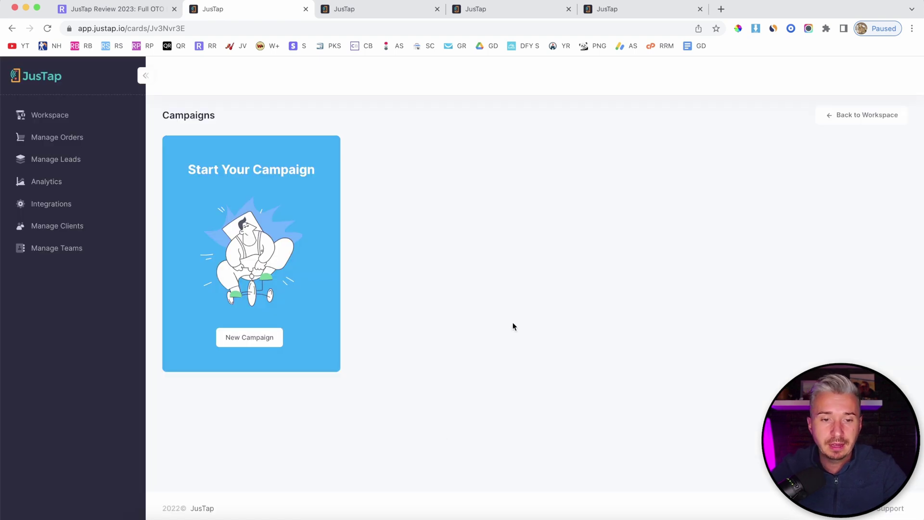
click(259, 333)
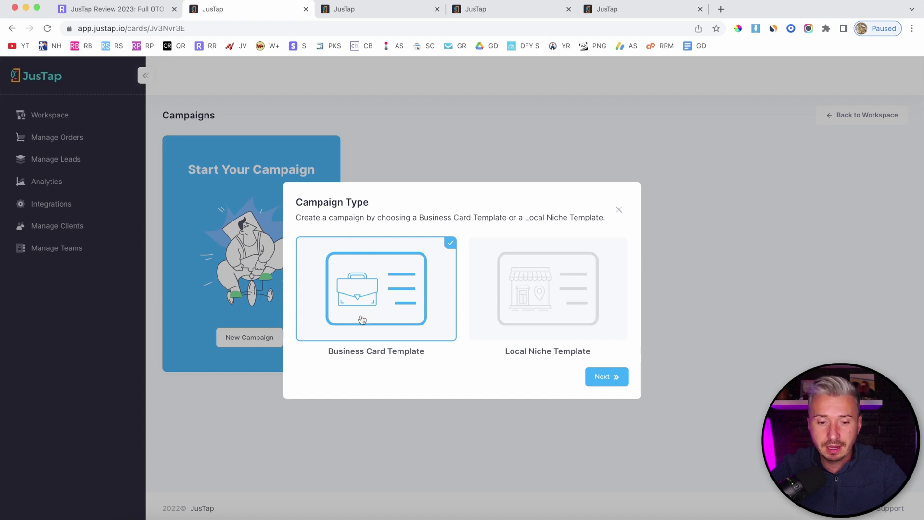
click(601, 378)
Step: Close the leftover campaign editor, pharmacy and wedding photographer card tabs
click(411, 11)
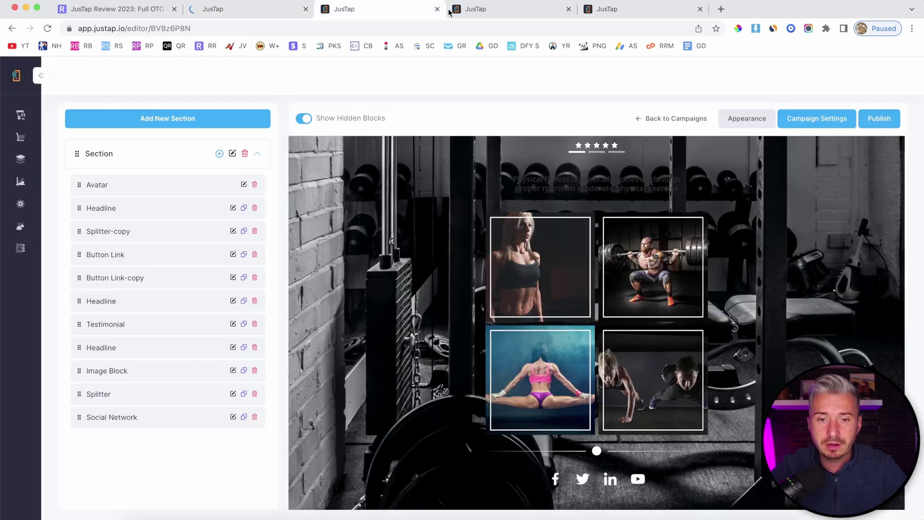
click(437, 9)
click(435, 10)
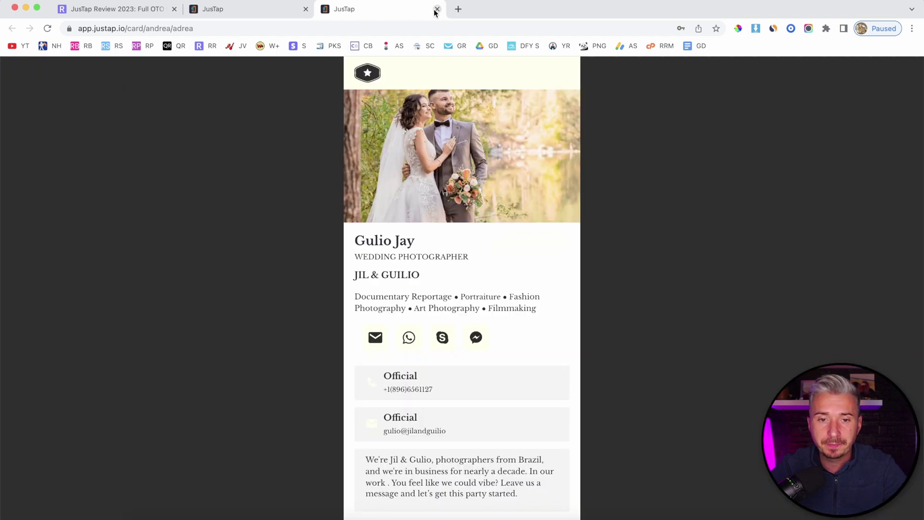
scroll(463, 213, down, 5)
scroll(463, 213, up, 5)
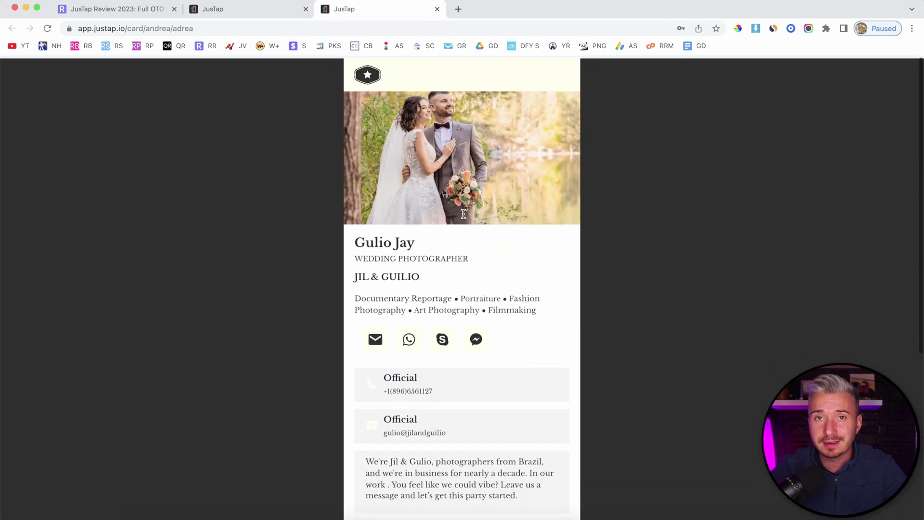
click(437, 9)
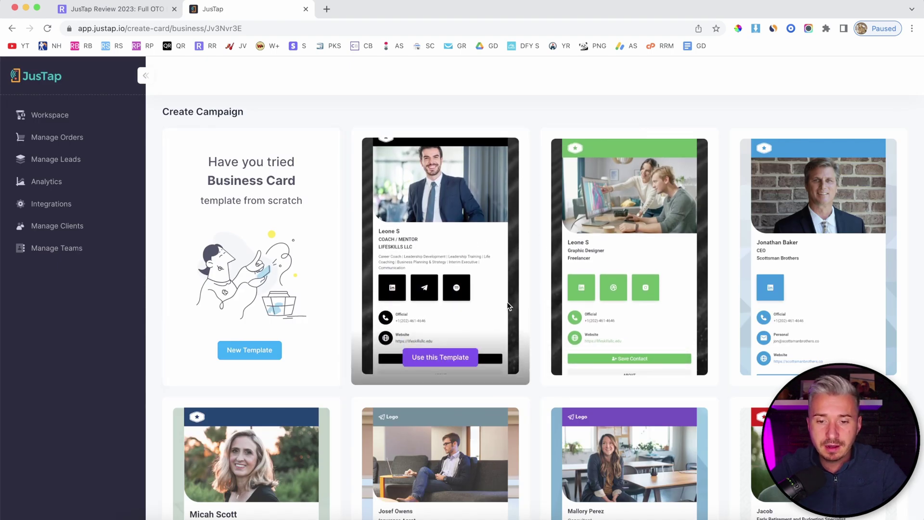
Step: Browse the template gallery to page 5, then on to page 7
scroll(505, 284, down, 1)
scroll(601, 275, down, 5)
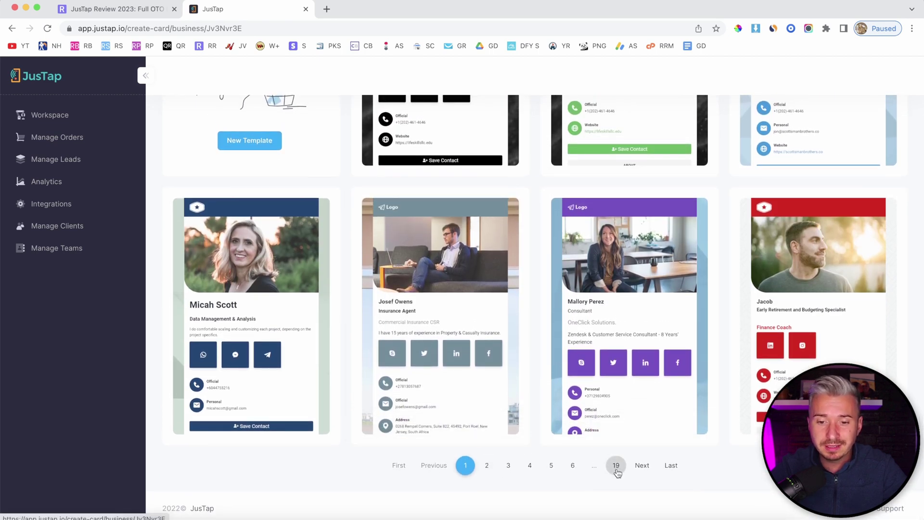
click(552, 465)
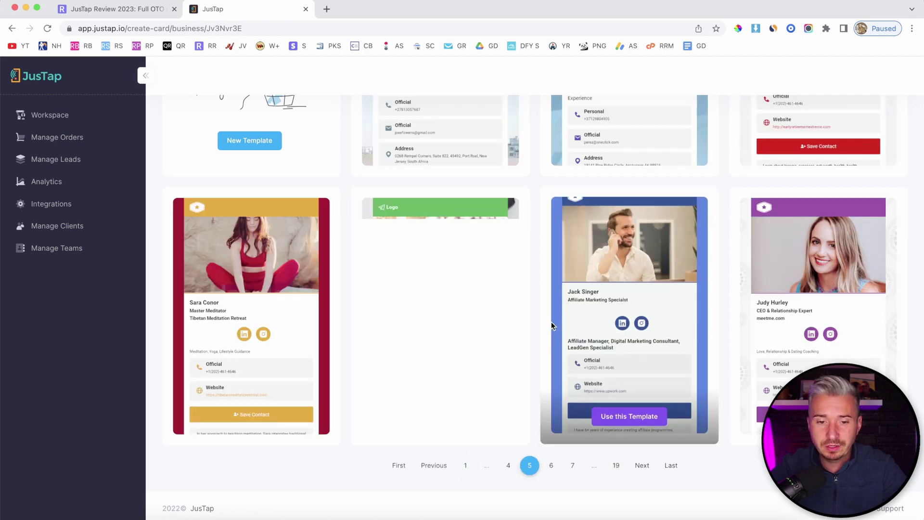
scroll(529, 304, up, 4)
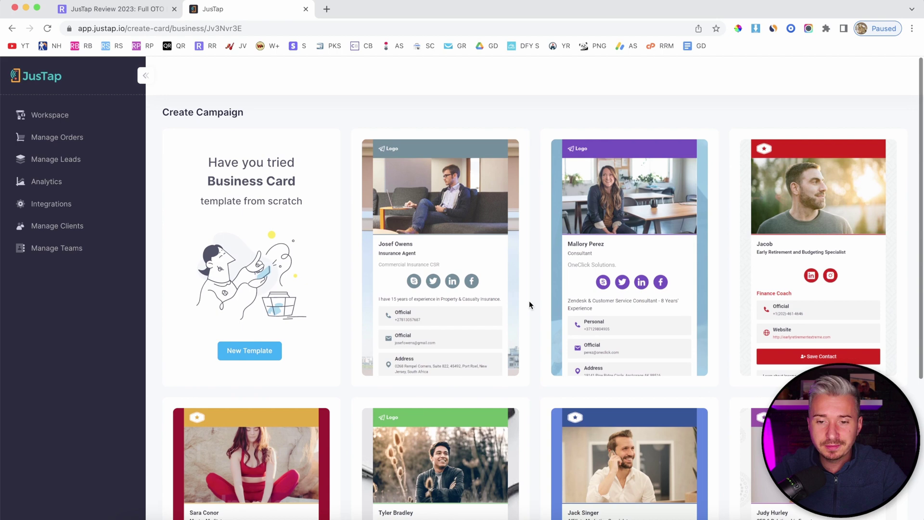
scroll(529, 304, down, 3)
scroll(529, 303, down, 2)
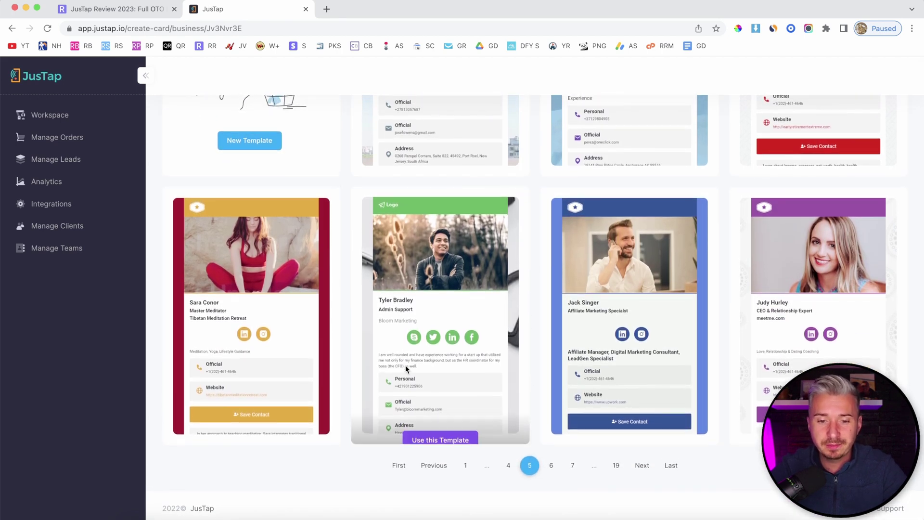
mouse_move(622, 354)
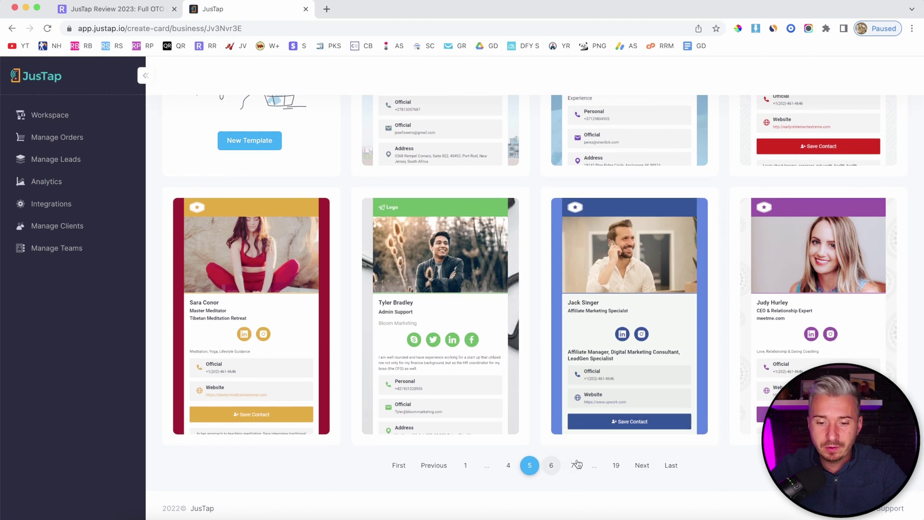
click(573, 464)
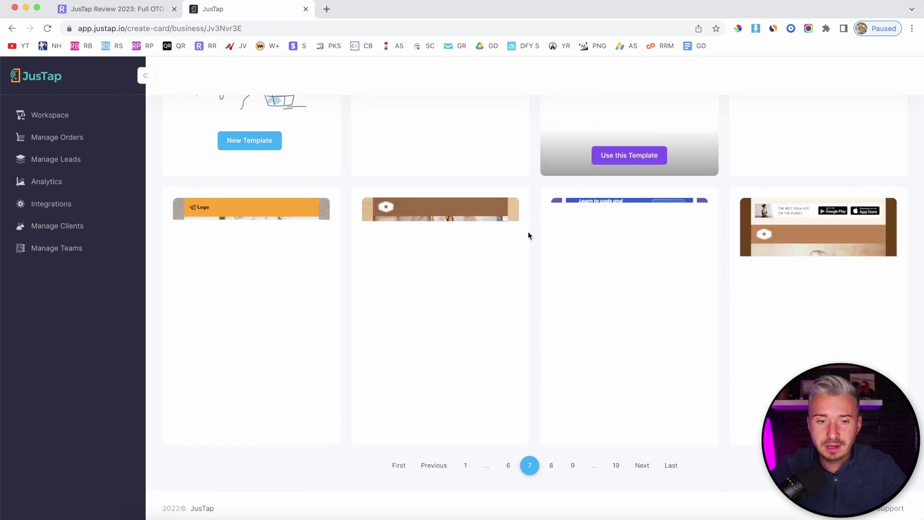
scroll(528, 231, down, 5)
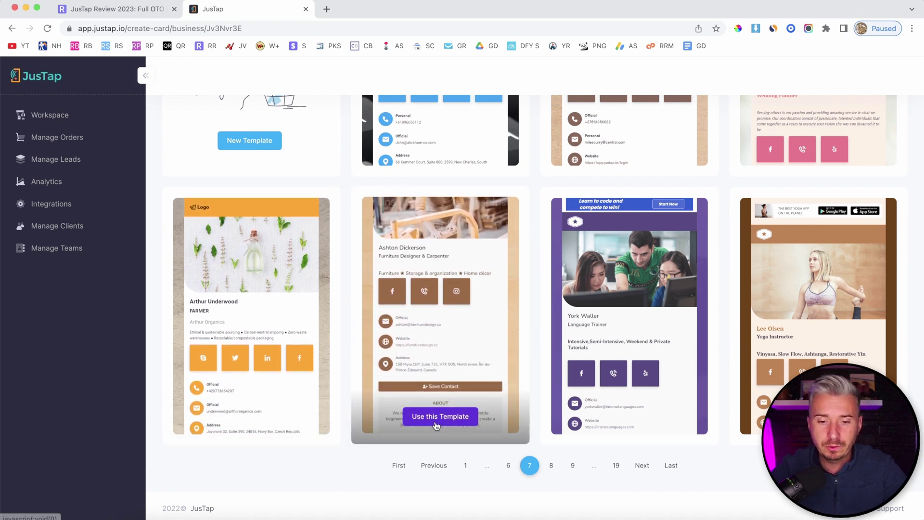
Step: Use the Furniture Designer & Carpenter template and review its blocks from Profile to Form
click(438, 417)
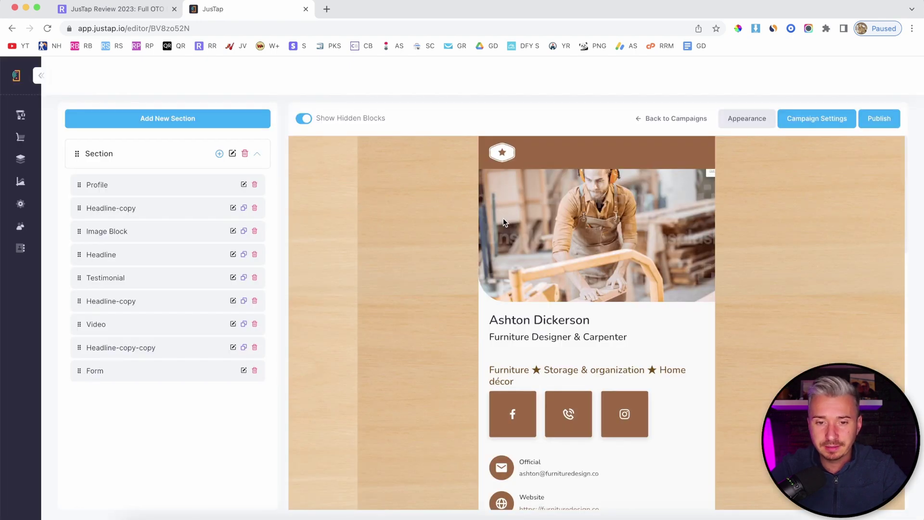
scroll(550, 261, down, 7)
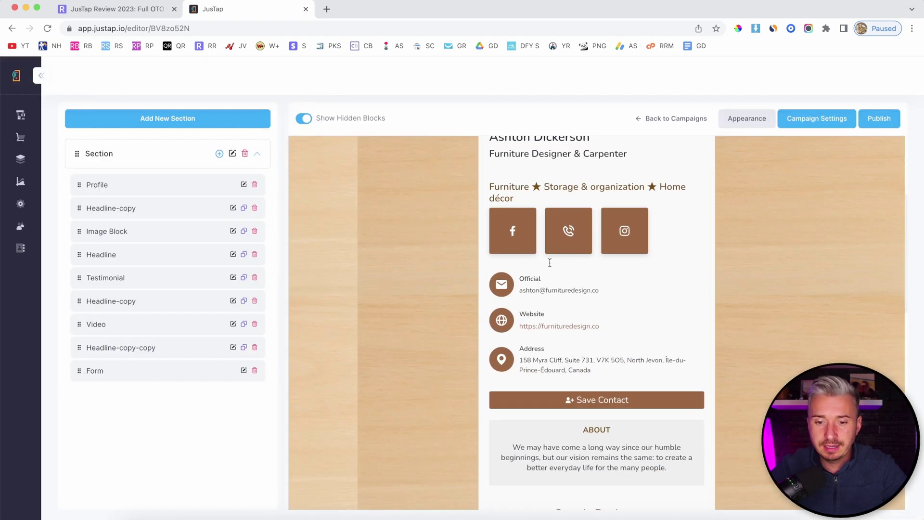
scroll(550, 266, down, 10)
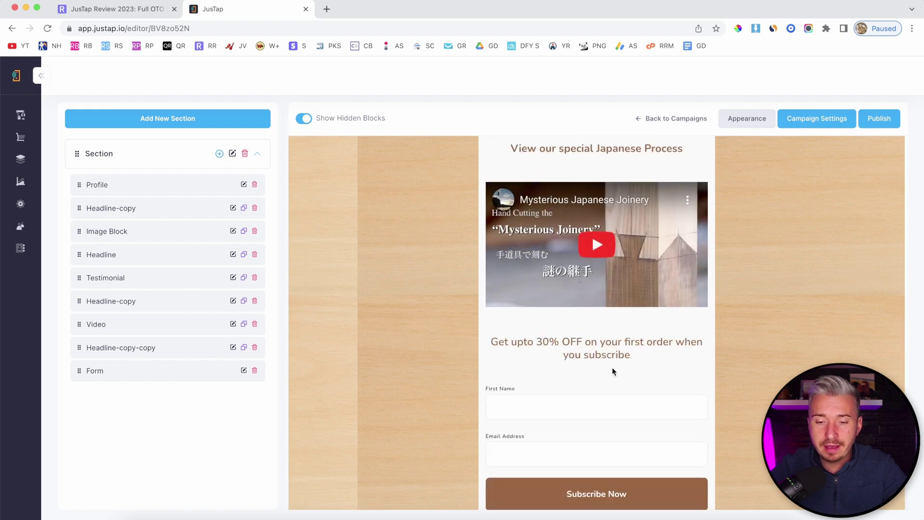
scroll(613, 371, up, 15)
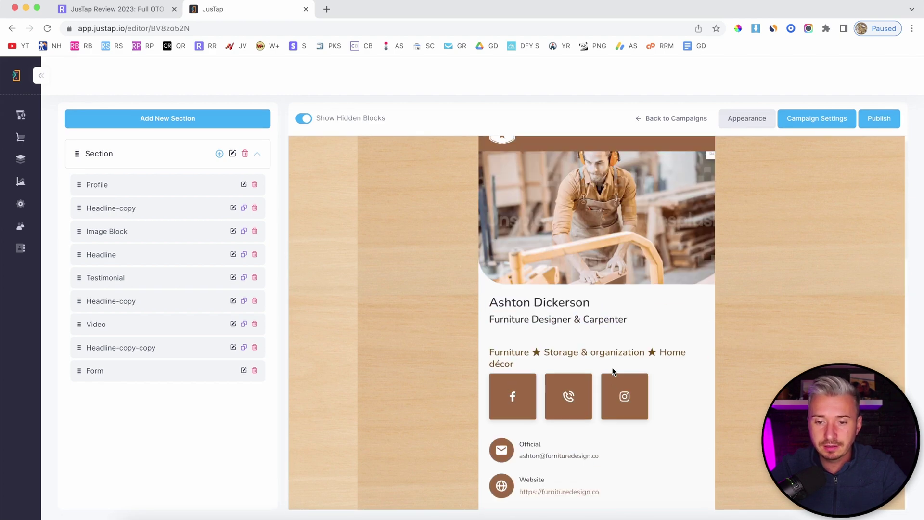
scroll(613, 371, up, 1)
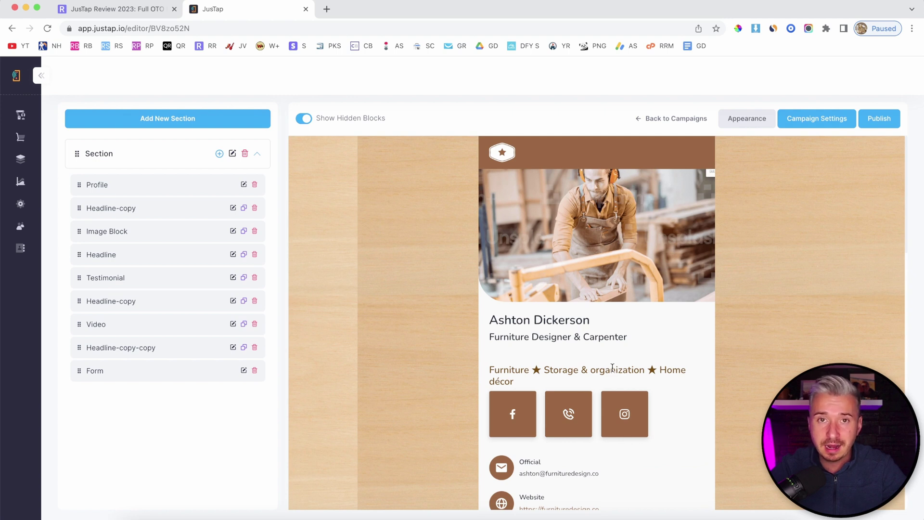
scroll(621, 327, down, 4)
scroll(621, 325, up, 4)
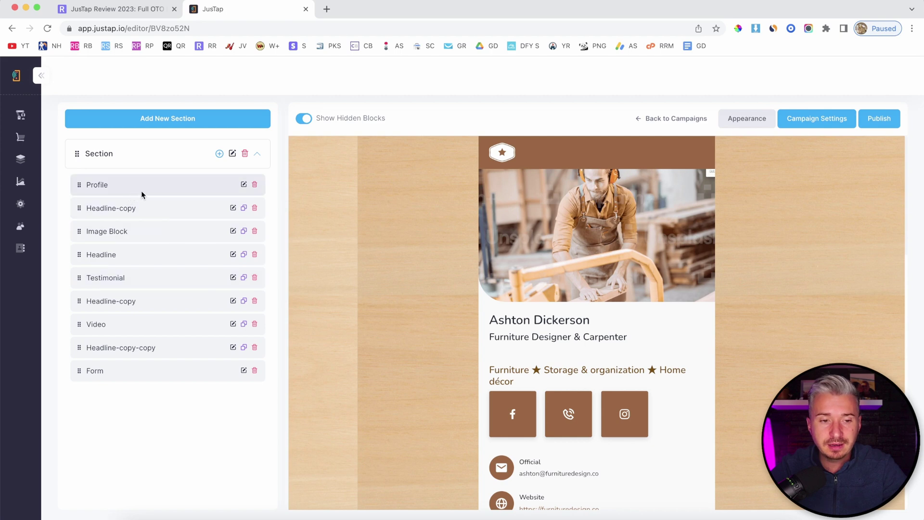
scroll(599, 298, down, 10)
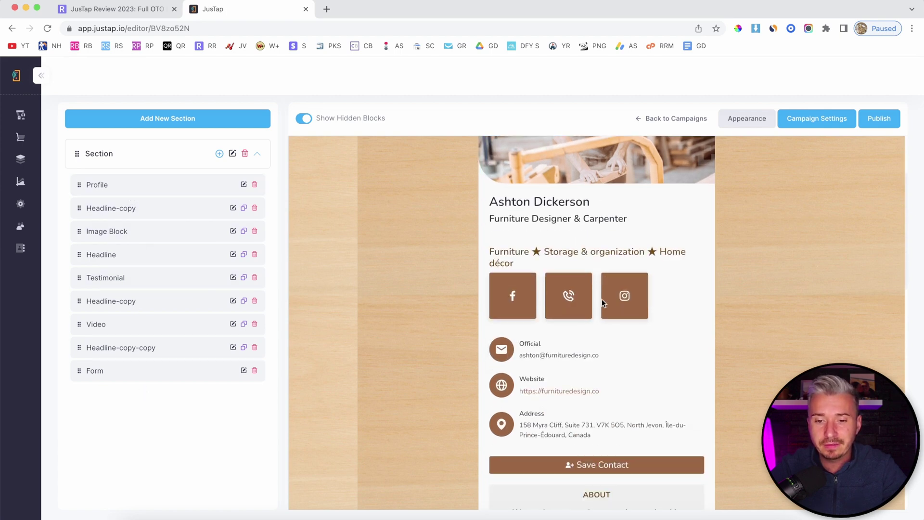
scroll(602, 301, down, 8)
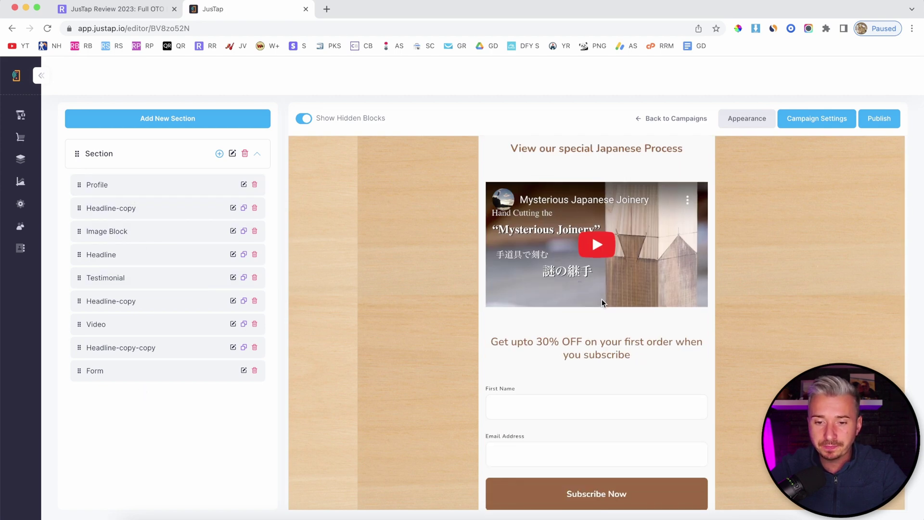
click(102, 186)
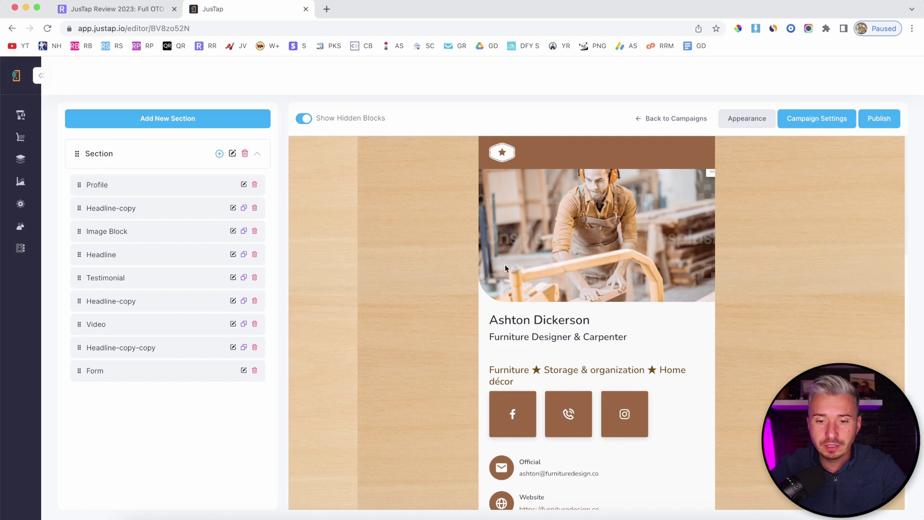
Step: In the Profile block settings, replace the existing name with the carpenter's name
click(244, 185)
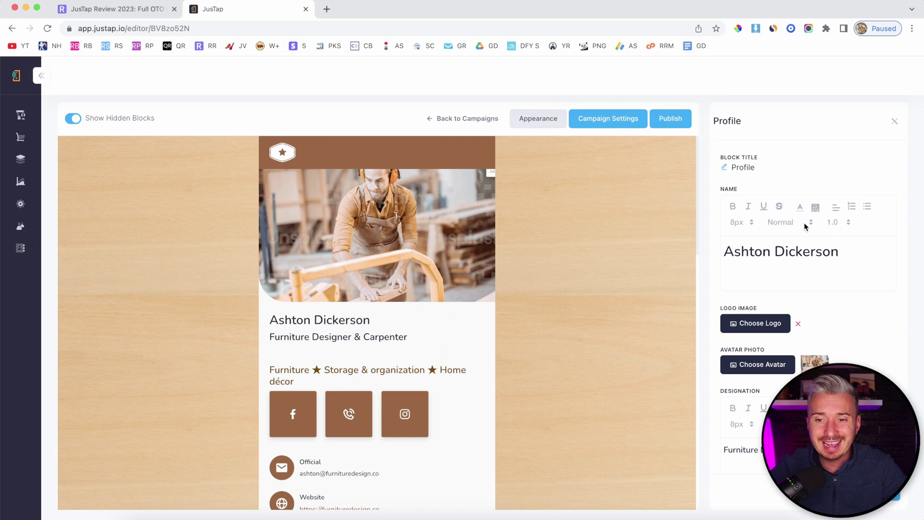
triple_click(872, 254)
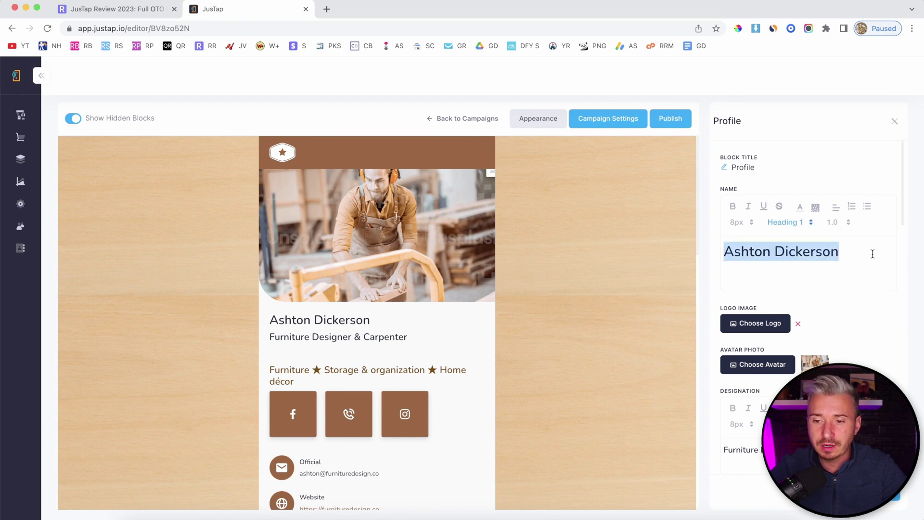
text(Darius)
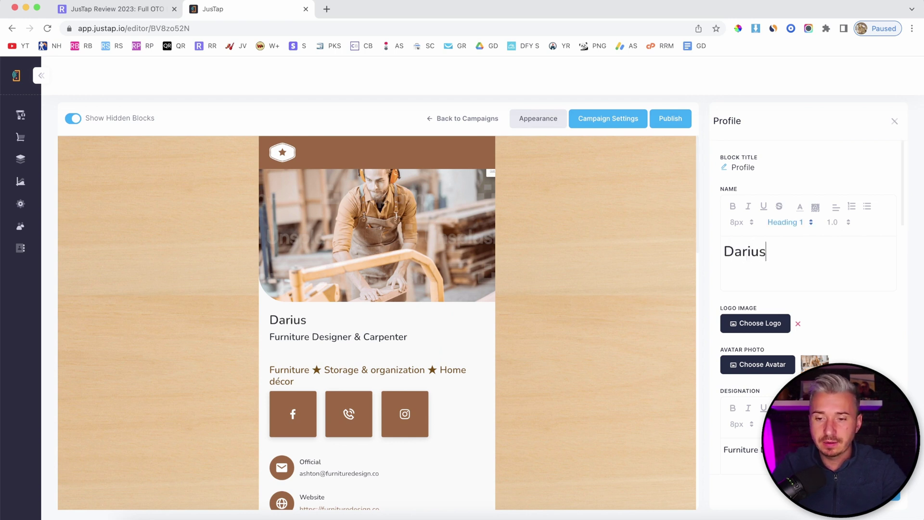
text( Reed)
scroll(875, 259, down, 1)
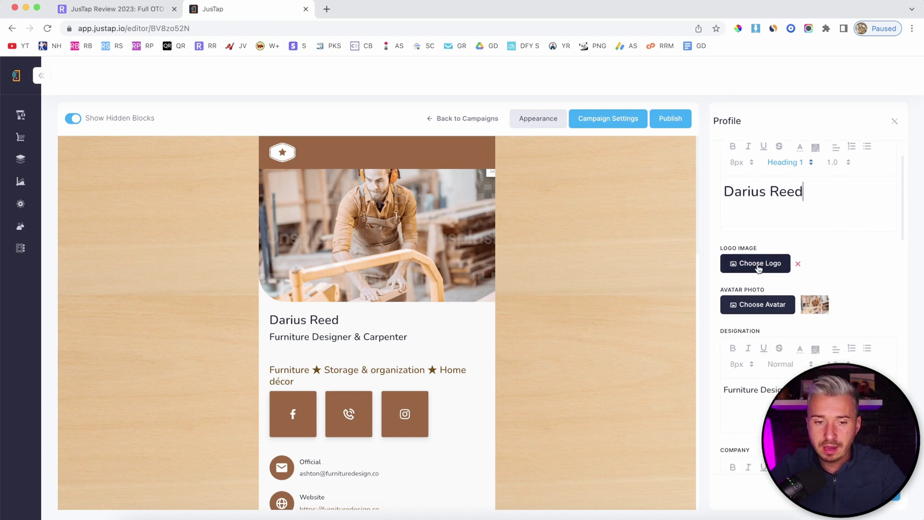
scroll(760, 301, down, 1)
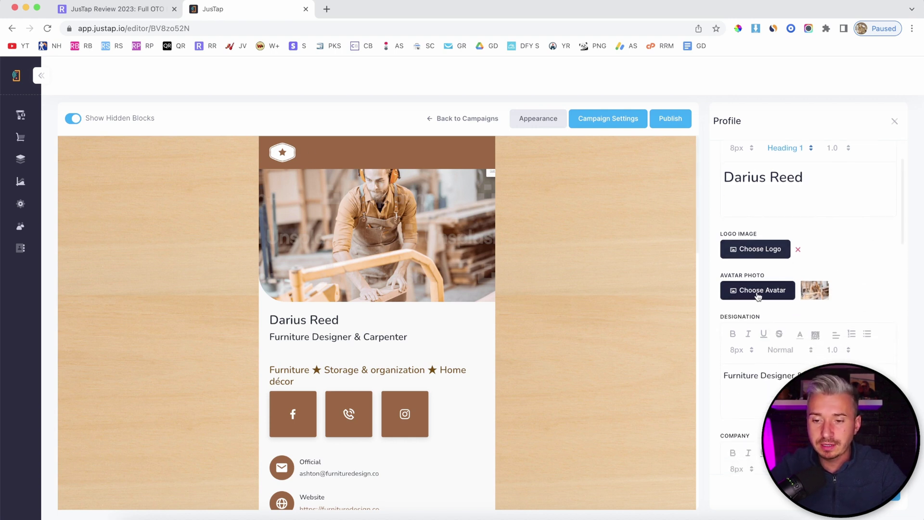
scroll(772, 300, up, 1)
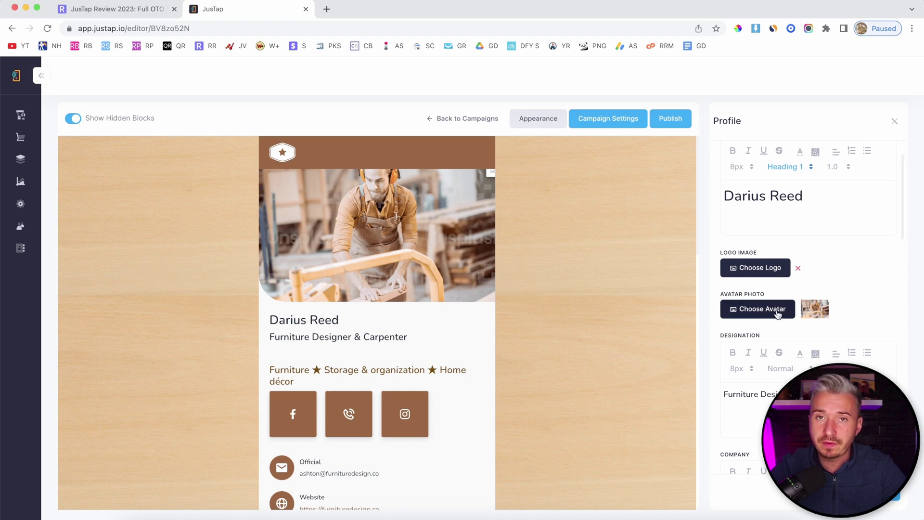
scroll(778, 313, down, 3)
drag(844, 256, 711, 258)
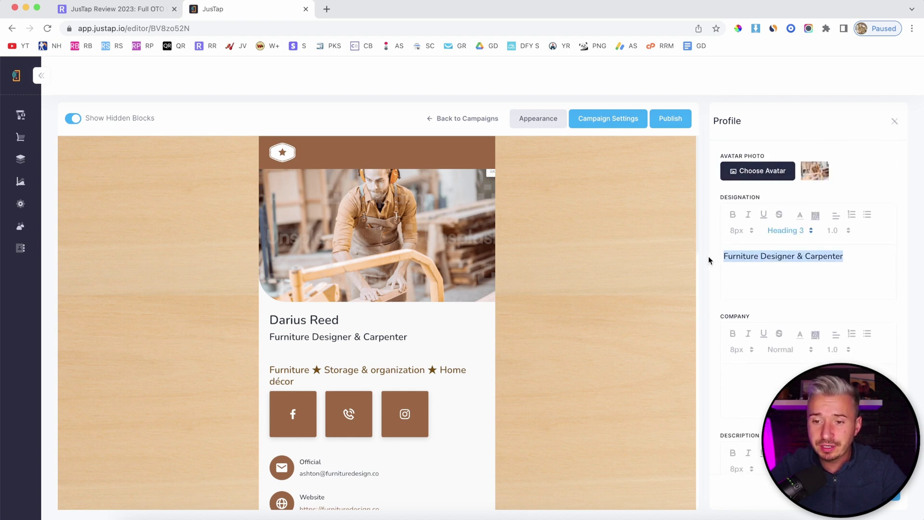
scroll(753, 336, down, 3)
Step: Focus the empty company field and scroll through the remaining Profile settings
click(754, 345)
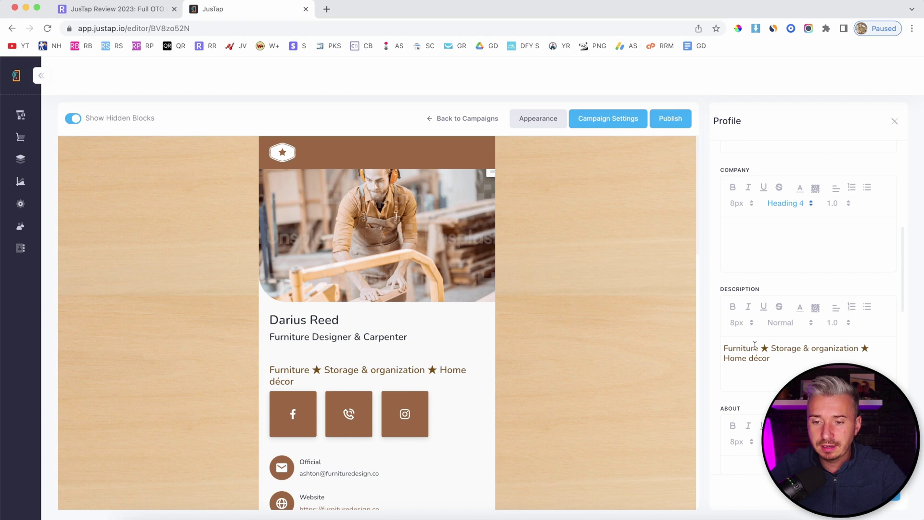
drag(795, 372, 724, 333)
scroll(798, 356, down, 3)
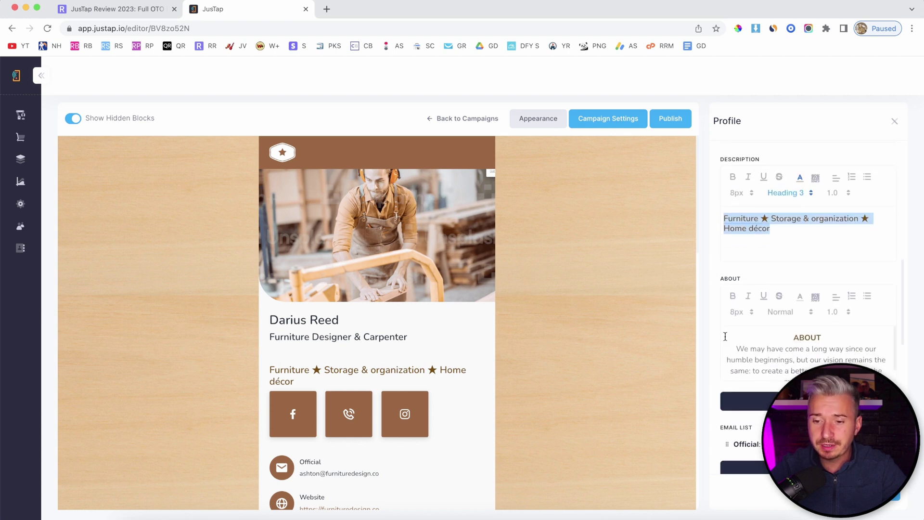
scroll(804, 363, down, 10)
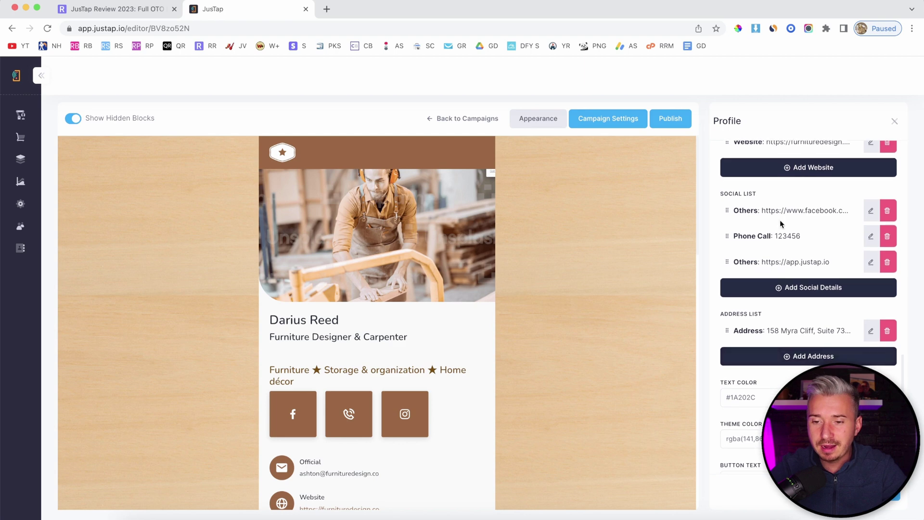
scroll(780, 223, up, 2)
scroll(775, 223, up, 2)
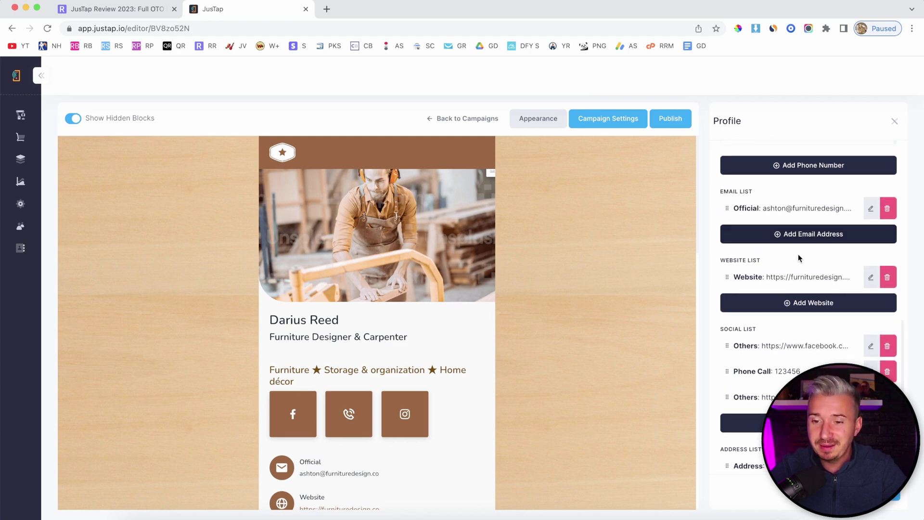
scroll(799, 265, down, 3)
scroll(792, 281, down, 2)
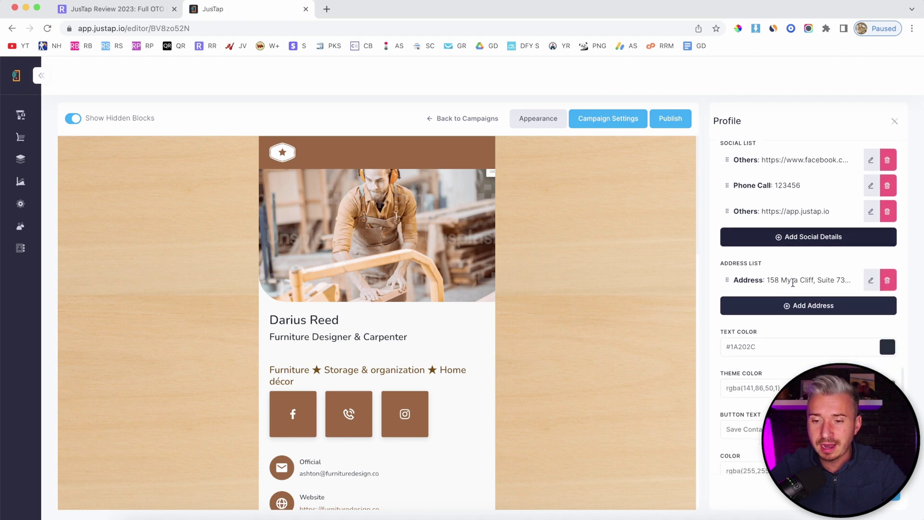
scroll(818, 226, down, 3)
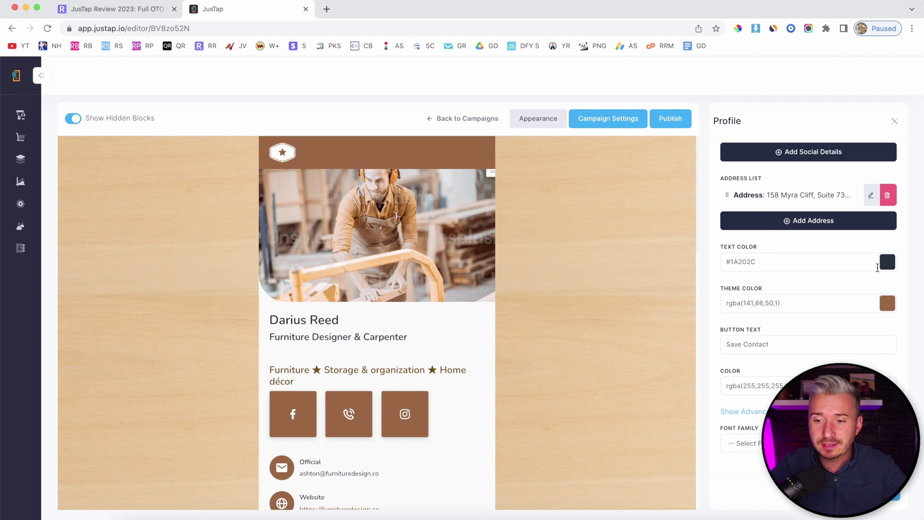
Step: Set text colour to green rgba(16,152,30,1) and theme colour to orange rgba(223,97,15,1)
click(887, 262)
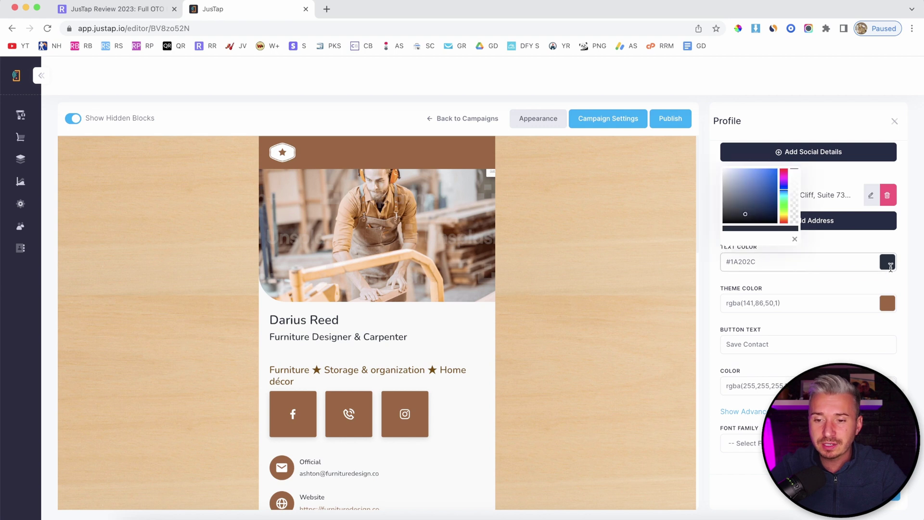
click(783, 204)
click(772, 191)
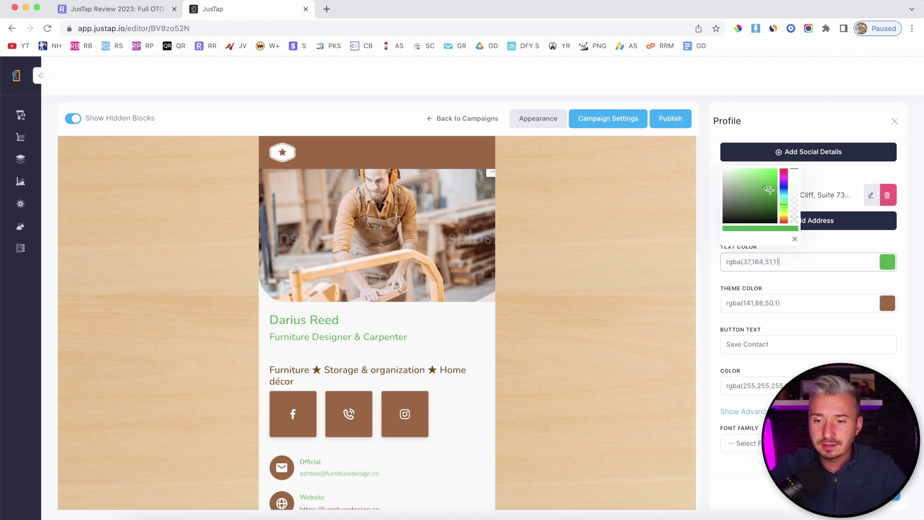
click(799, 303)
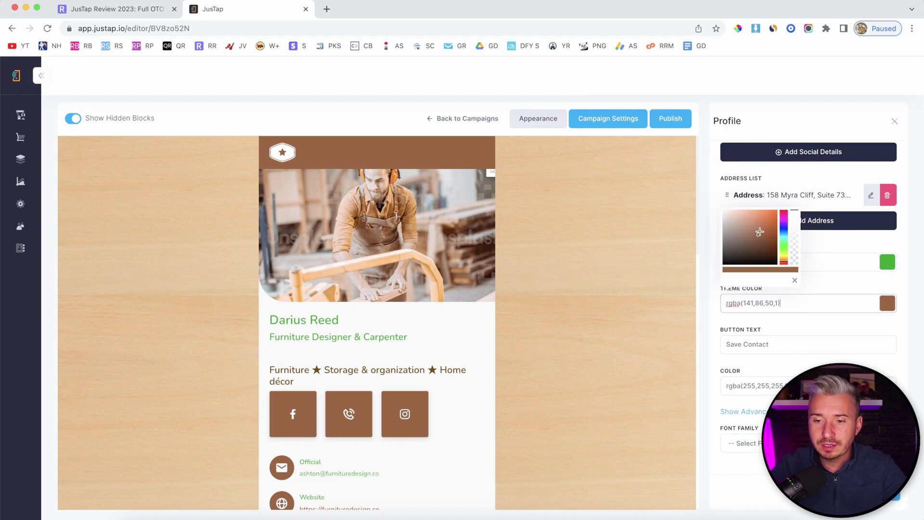
drag(760, 236, 773, 216)
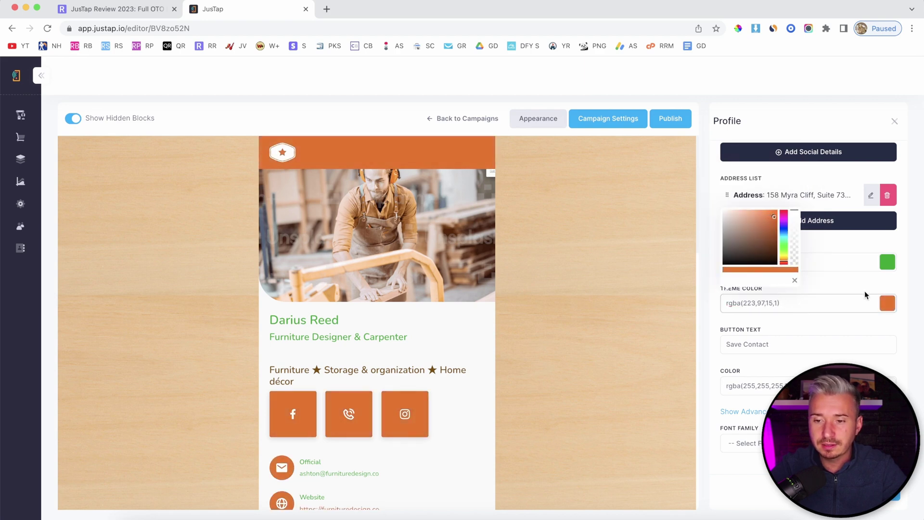
click(906, 331)
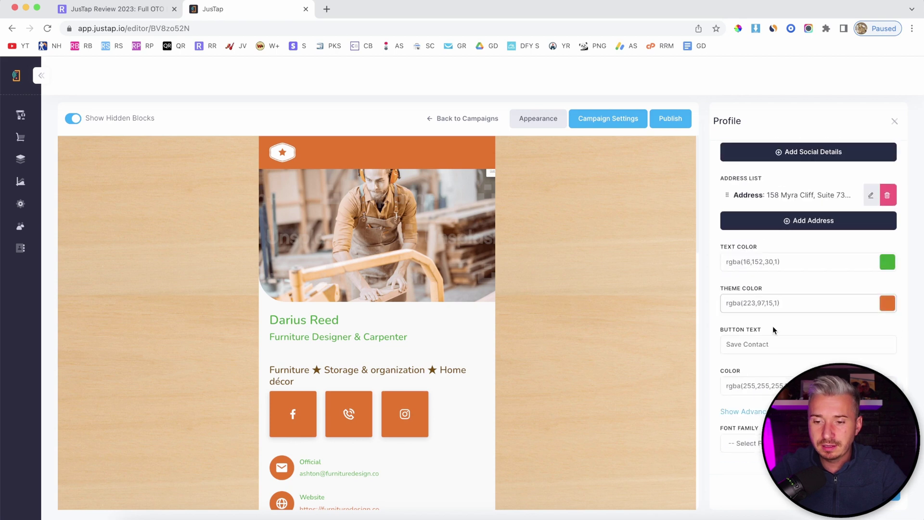
scroll(768, 343, down, 1)
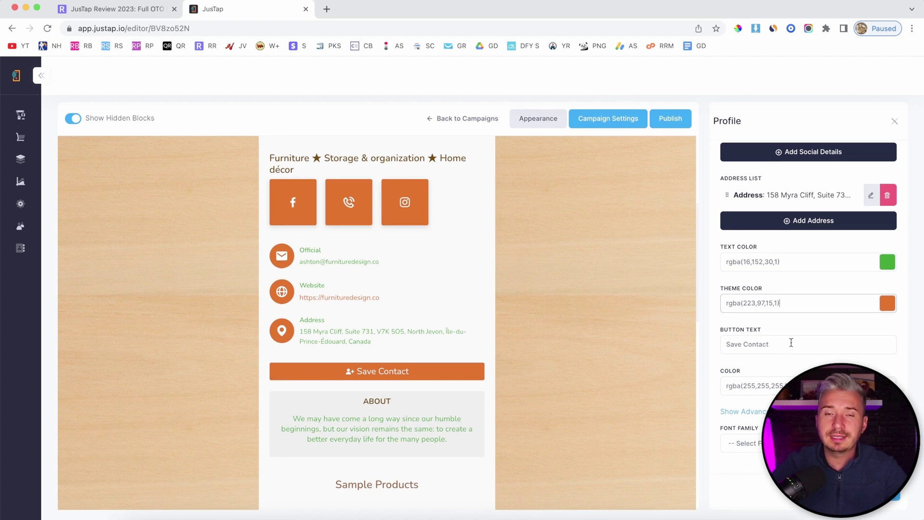
scroll(396, 354, down, 2)
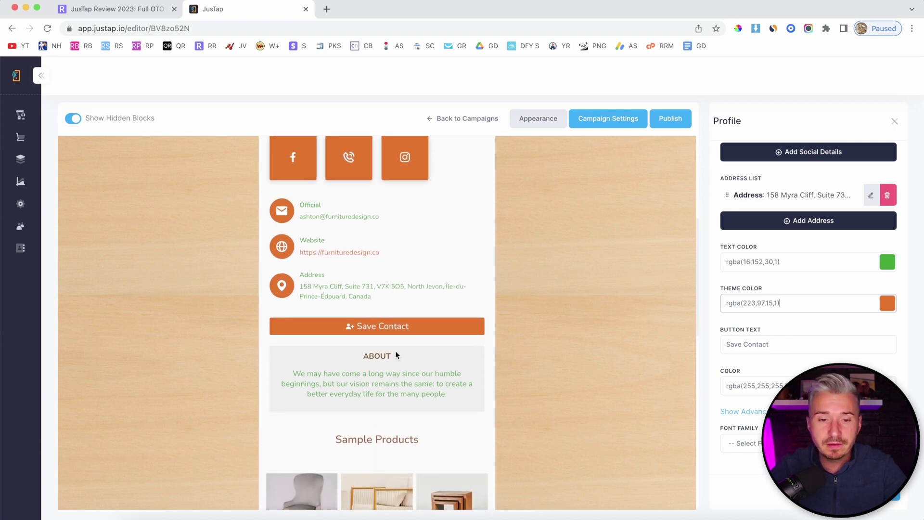
scroll(397, 354, up, 1)
scroll(397, 355, down, 2)
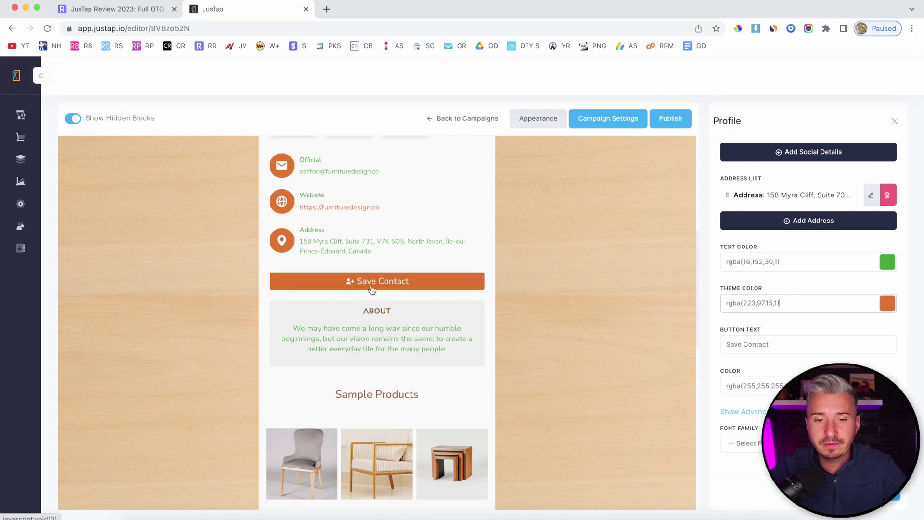
scroll(371, 292, up, 3)
scroll(322, 257, up, 4)
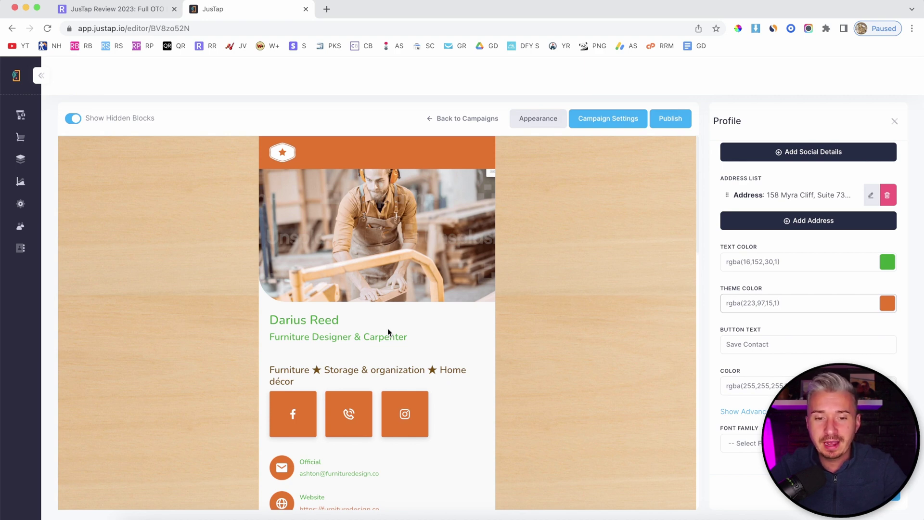
scroll(388, 331, down, 5)
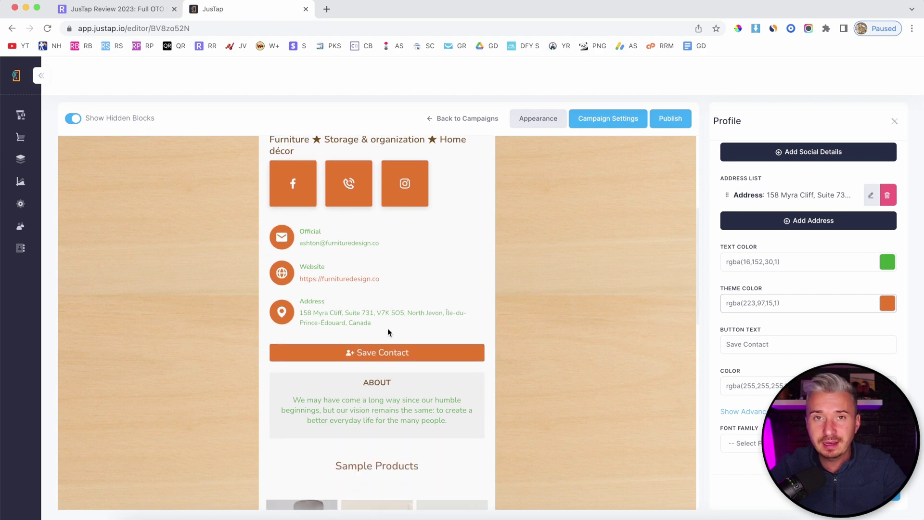
scroll(388, 332, down, 5)
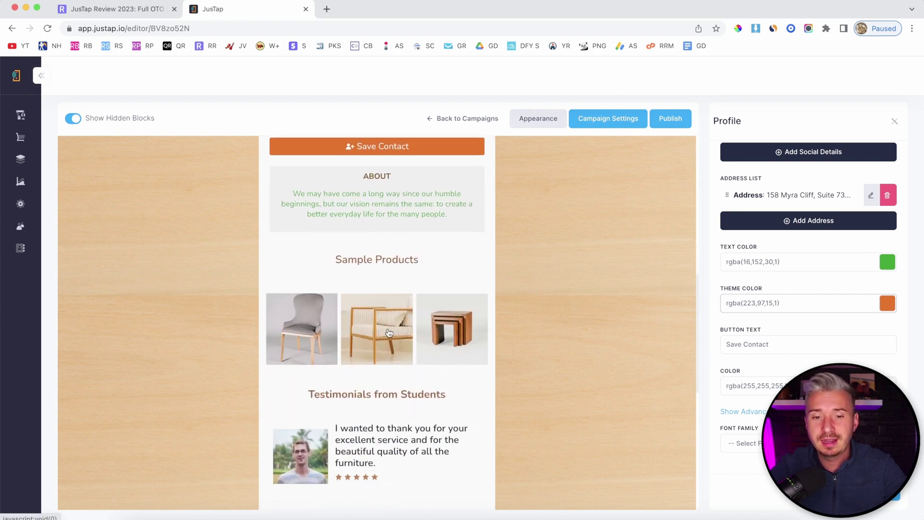
scroll(387, 331, down, 8)
scroll(388, 332, up, 15)
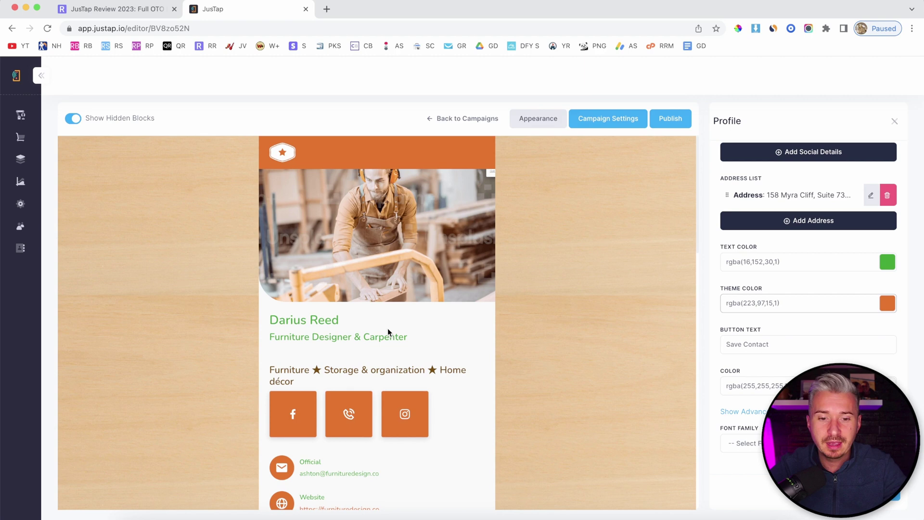
scroll(789, 302, up, 10)
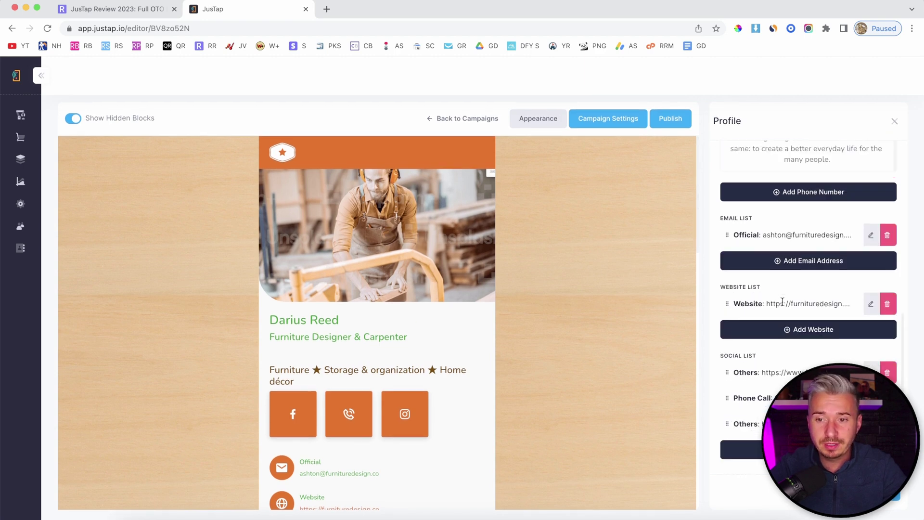
scroll(781, 302, up, 5)
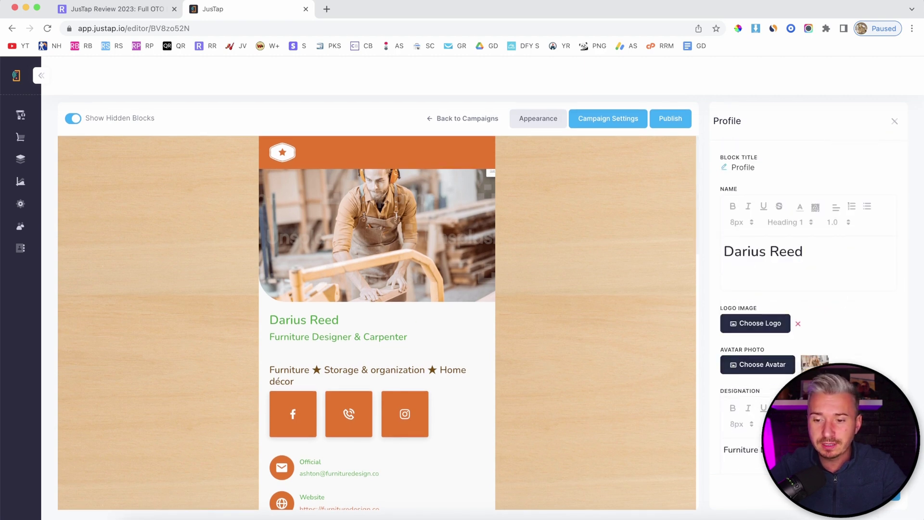
Step: Save the Profile block, then open and close the Sample Products headline editor to return to the block list
click(587, 161)
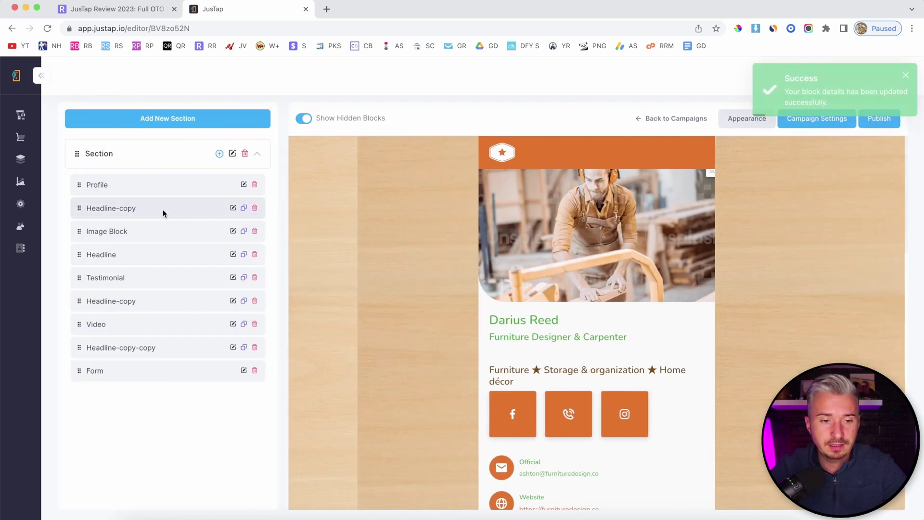
scroll(475, 247, down, 3)
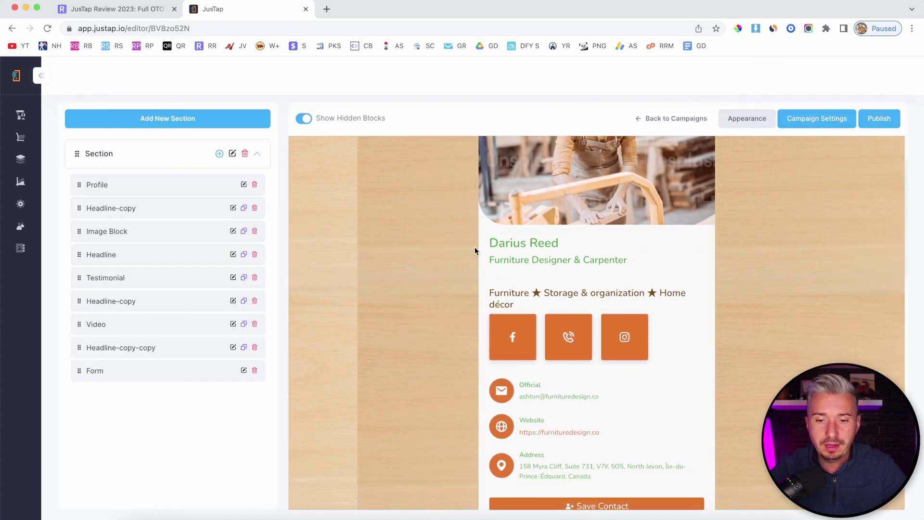
click(234, 208)
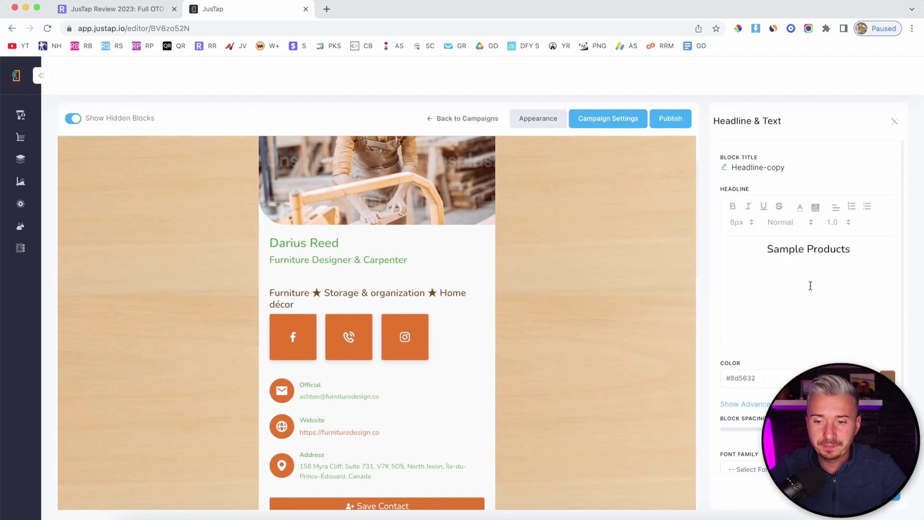
scroll(422, 343, down, 8)
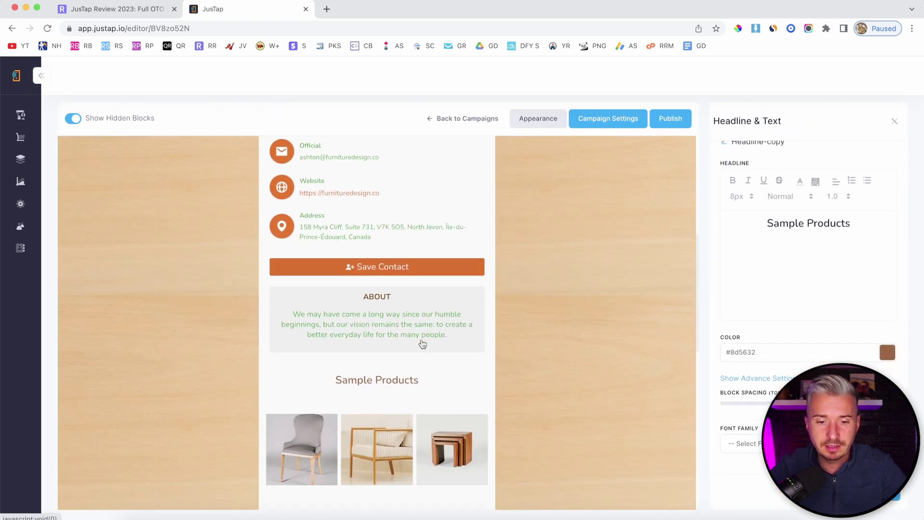
scroll(422, 343, down, 3)
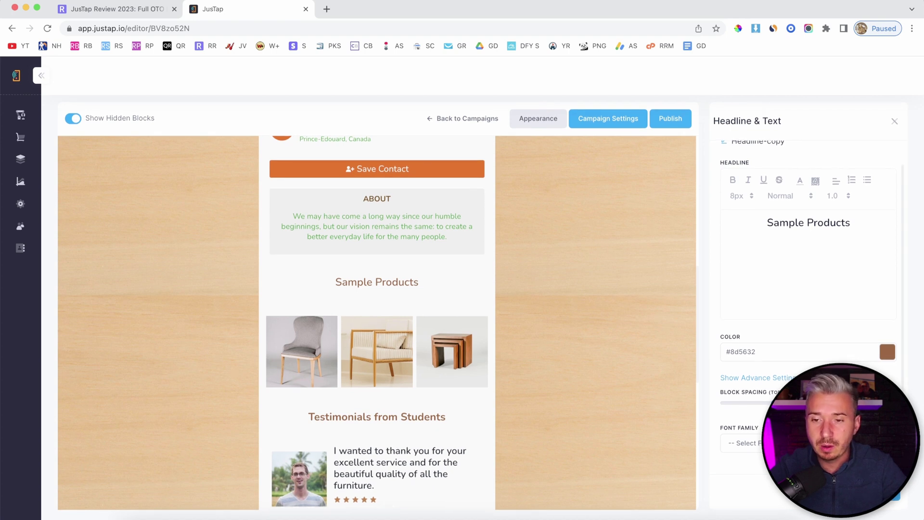
click(894, 120)
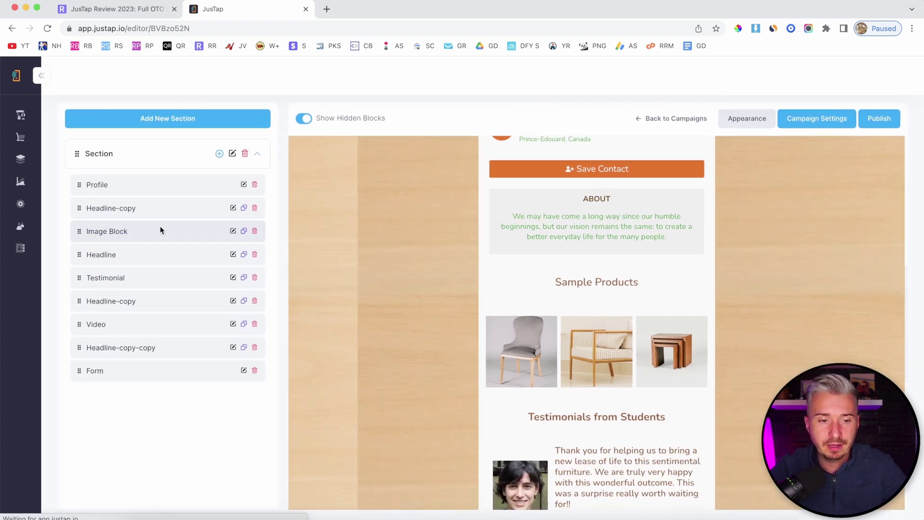
scroll(565, 301, down, 2)
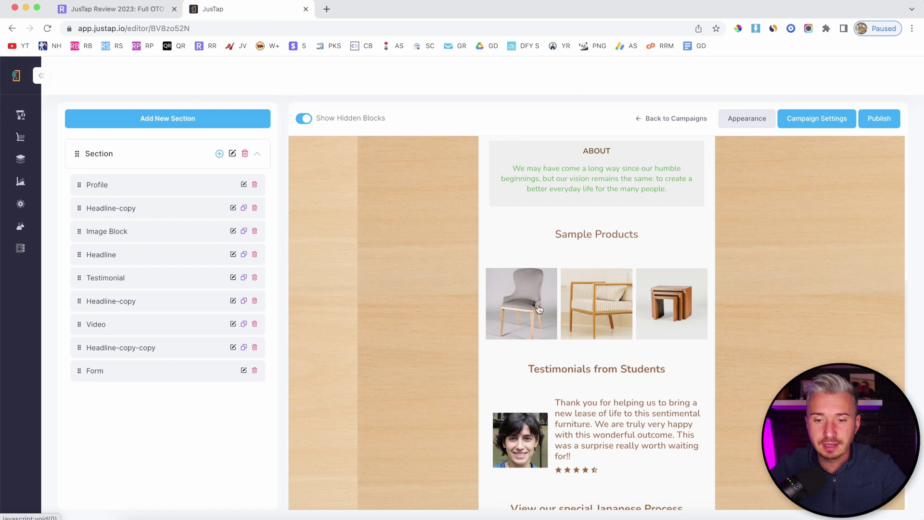
scroll(657, 302, down, 3)
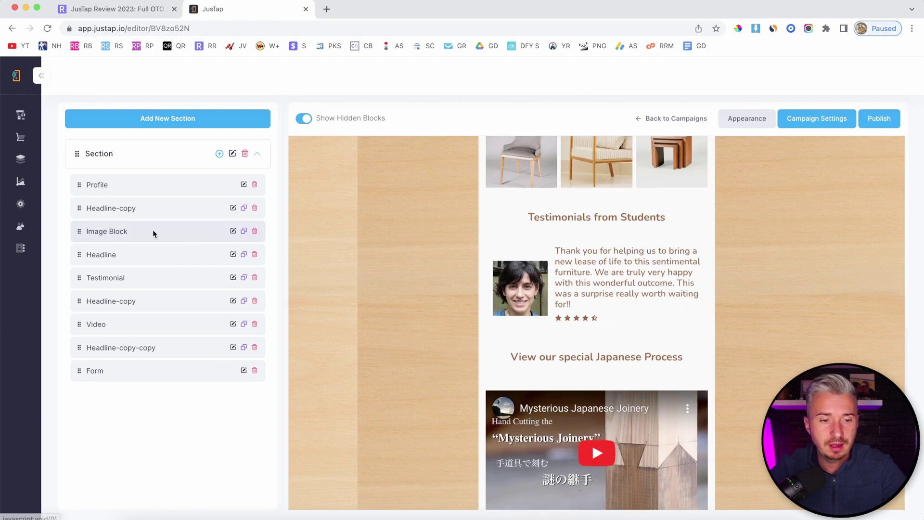
Step: Add a Pixabay sunset tree photo as the fourth image in the Sample Products grid
click(233, 232)
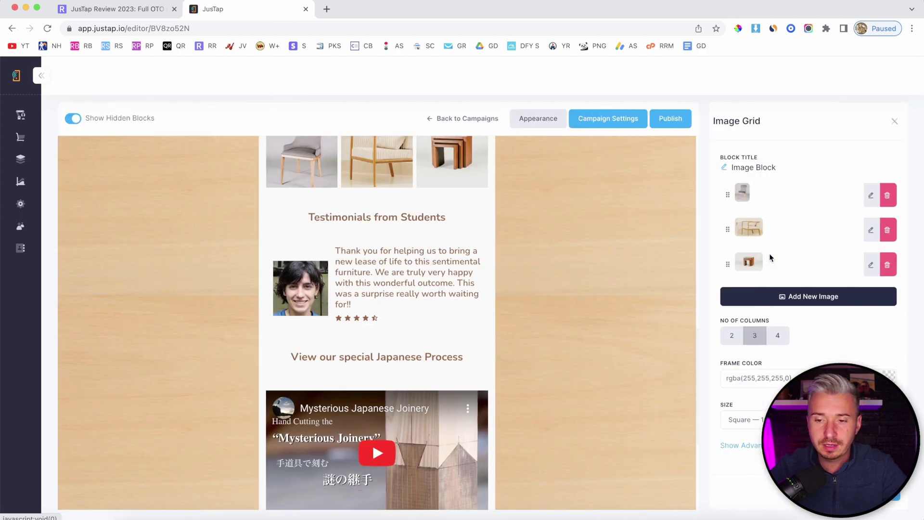
click(807, 296)
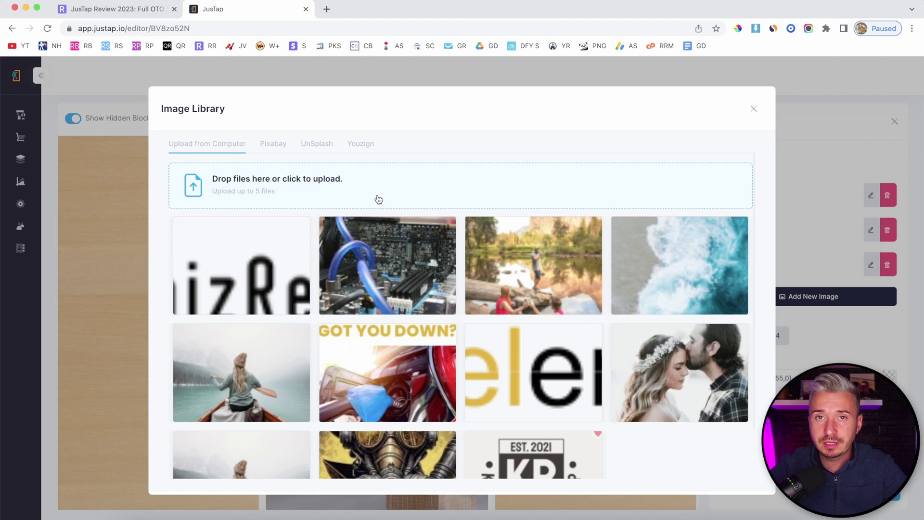
click(273, 144)
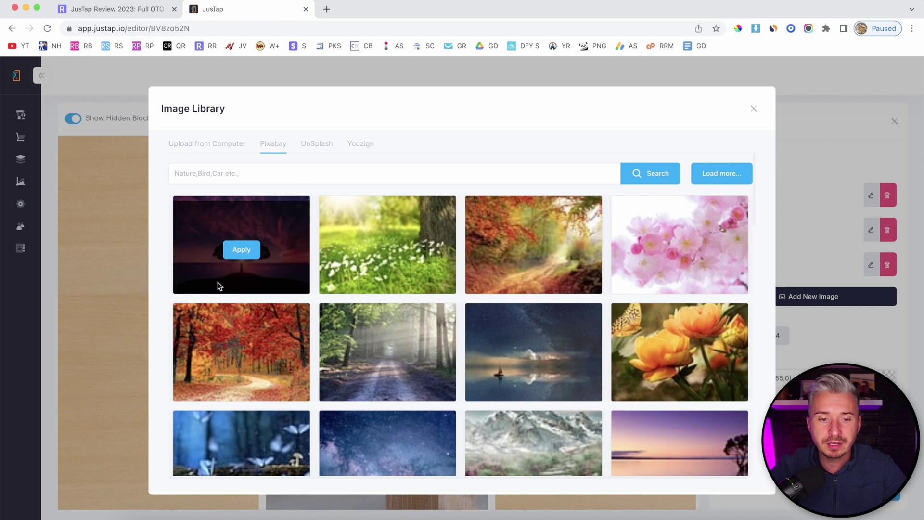
click(246, 251)
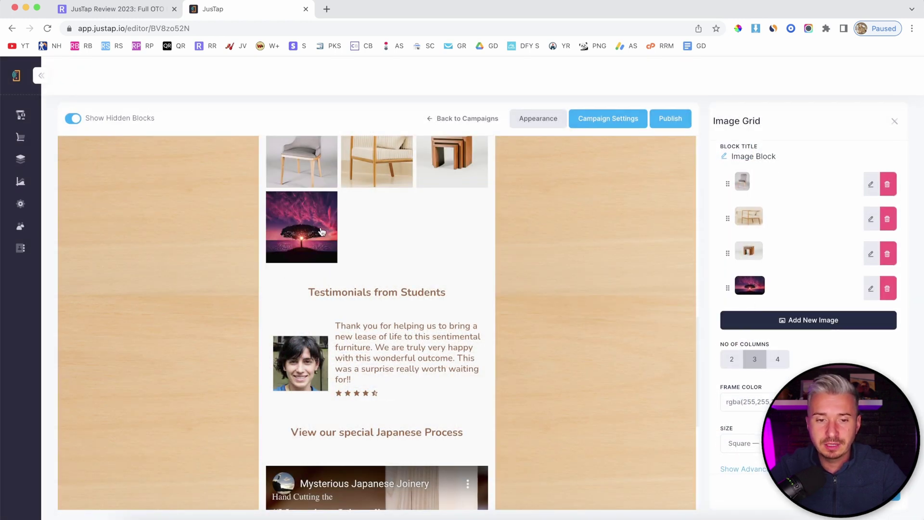
scroll(414, 284, down, 3)
scroll(442, 306, down, 2)
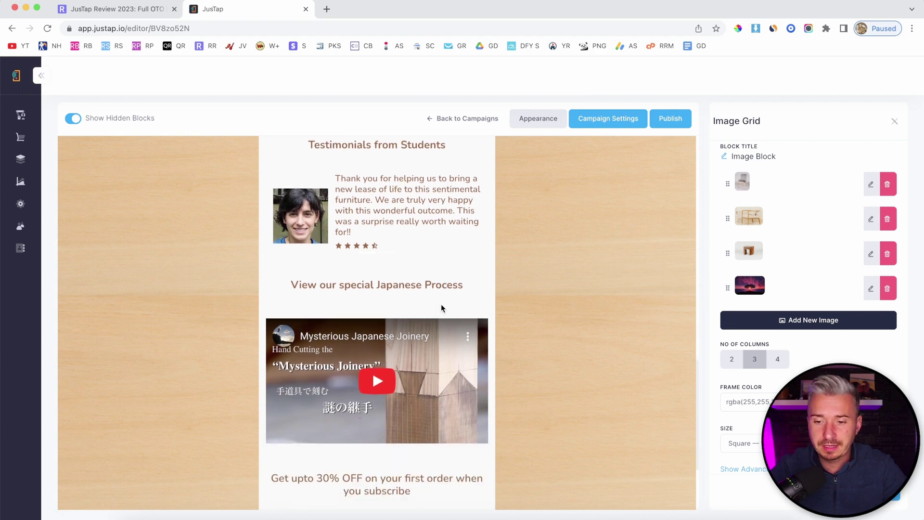
scroll(379, 237, up, 5)
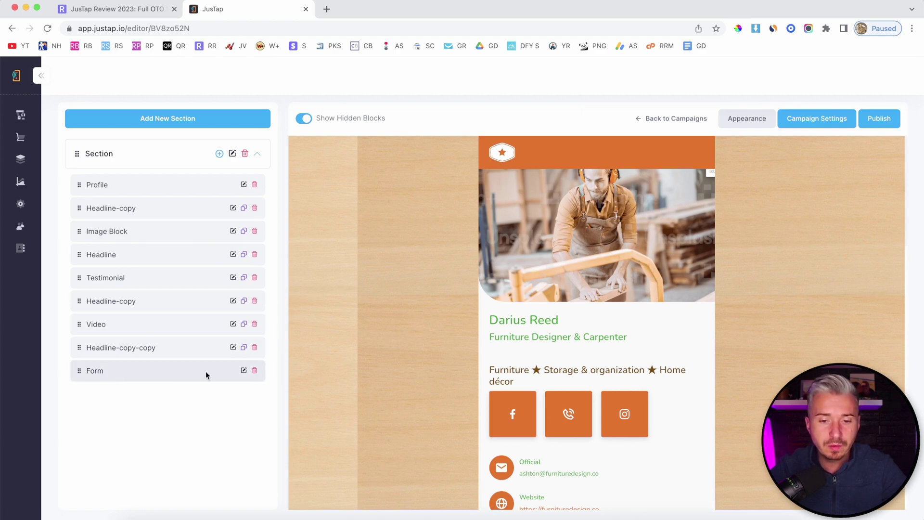
scroll(548, 388, down, 20)
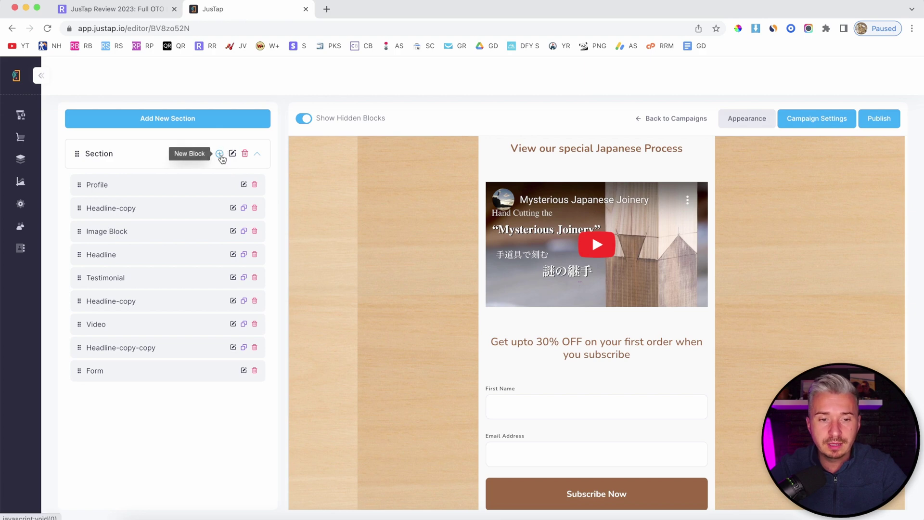
click(220, 154)
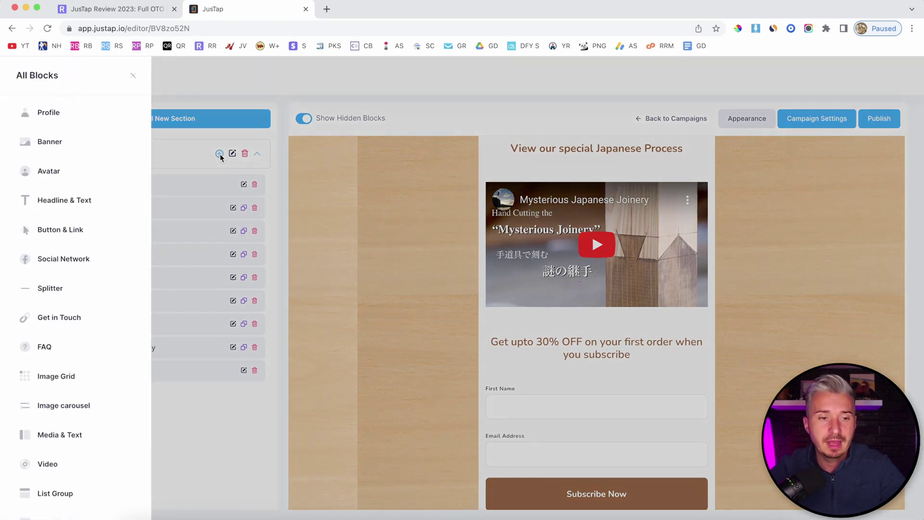
scroll(93, 330, down, 5)
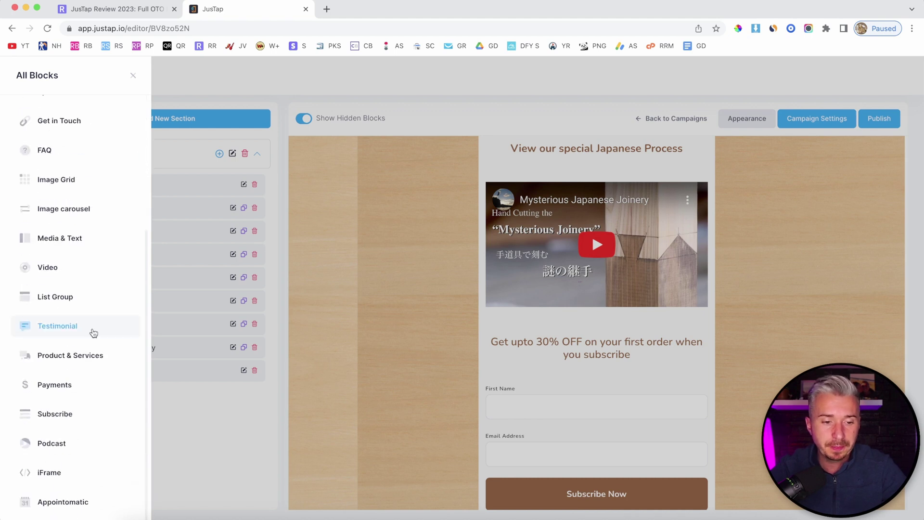
scroll(80, 201, up, 5)
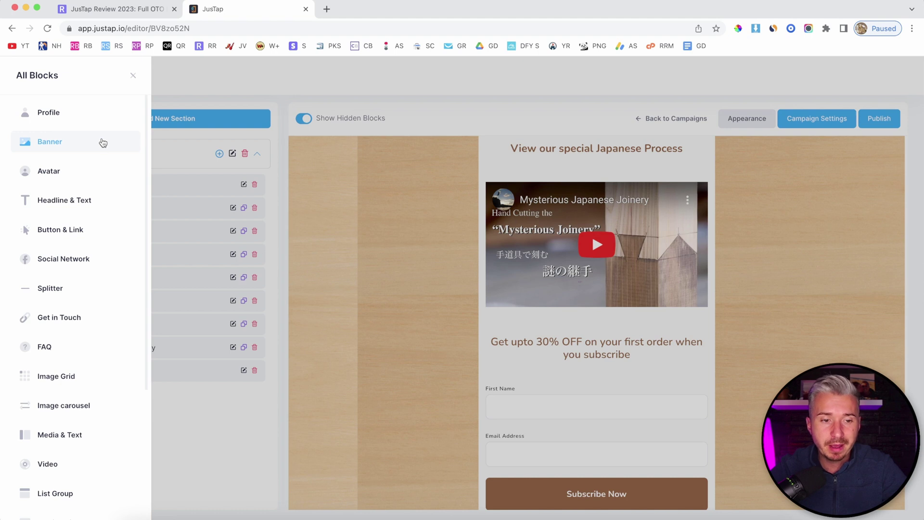
scroll(96, 208, down, 1)
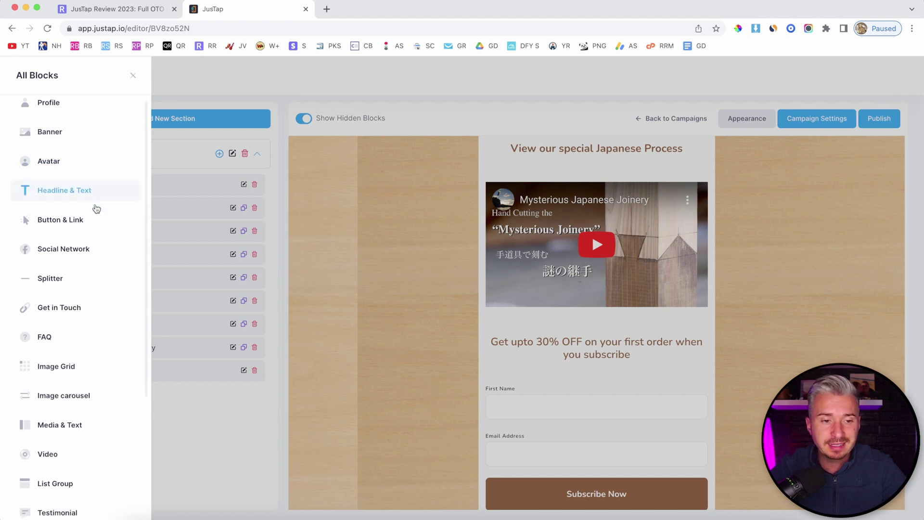
scroll(96, 208, down, 1)
scroll(69, 212, down, 1)
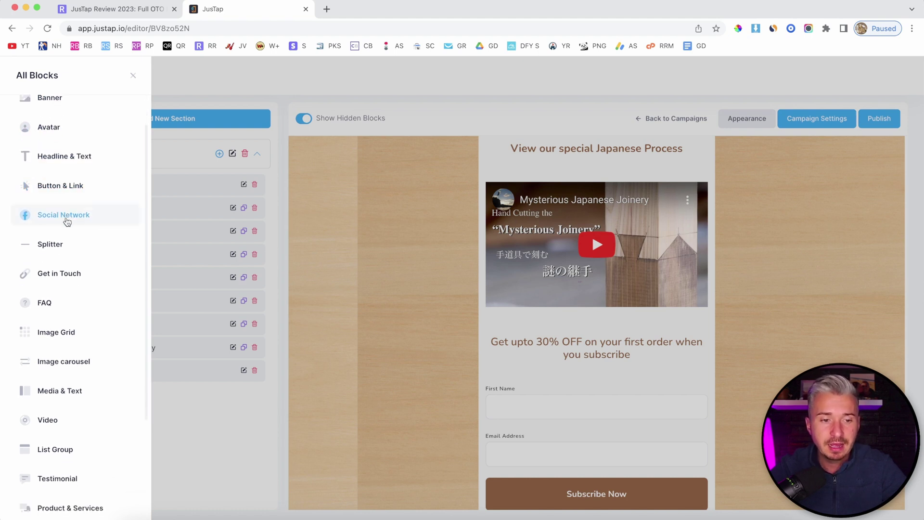
scroll(67, 221, down, 2)
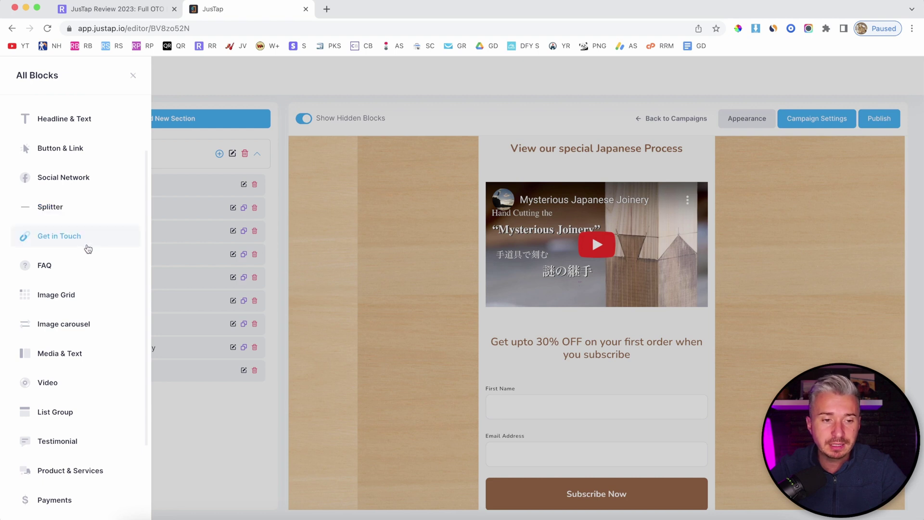
scroll(72, 241, down, 1)
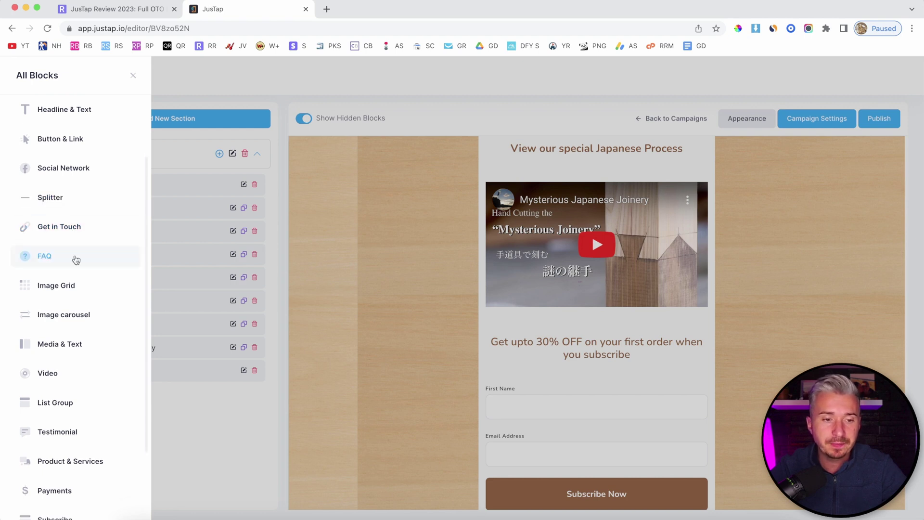
scroll(76, 260, down, 2)
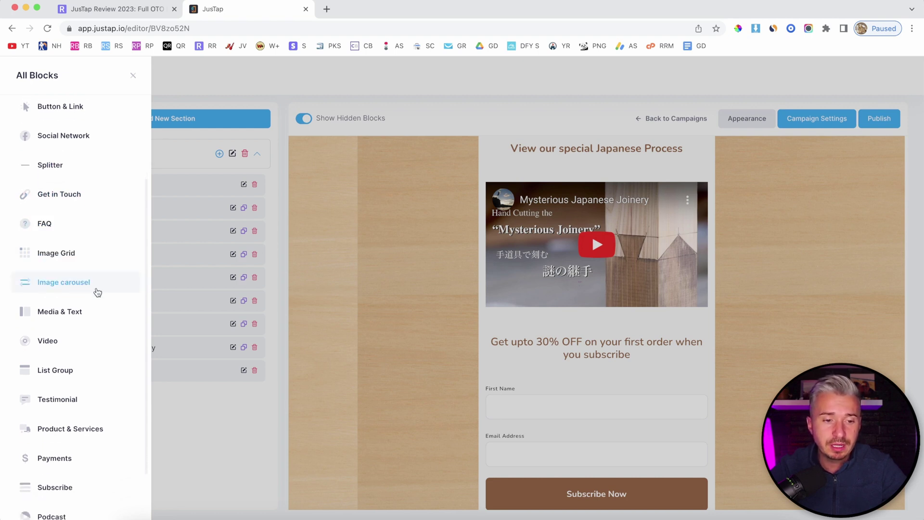
scroll(97, 289, down, 2)
scroll(70, 282, down, 2)
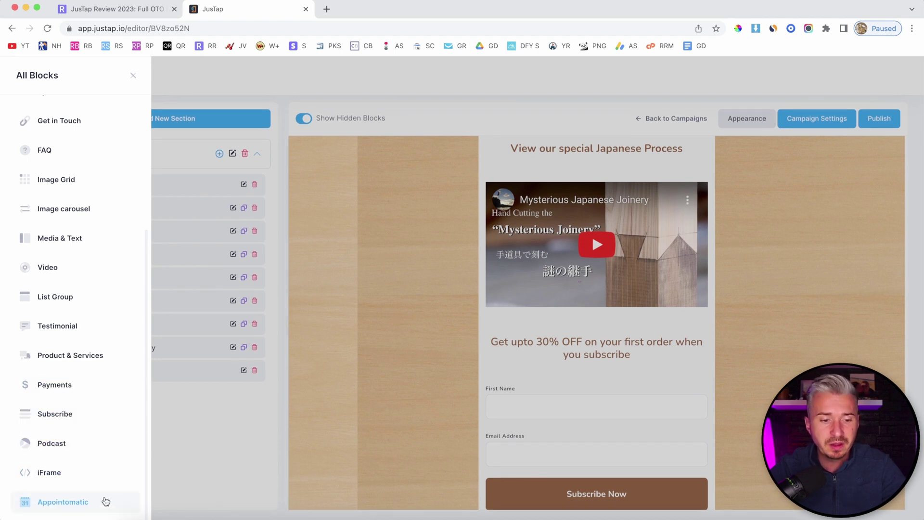
scroll(72, 327, up, 5)
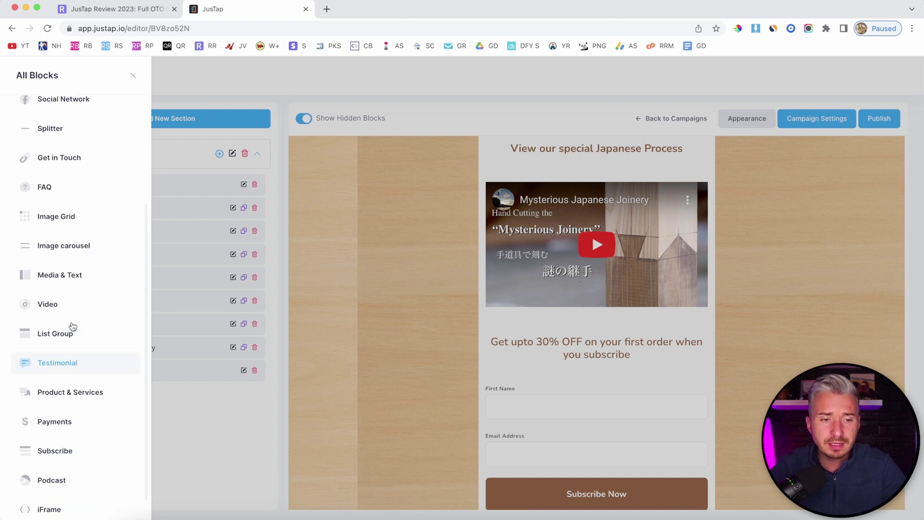
scroll(72, 327, down, 5)
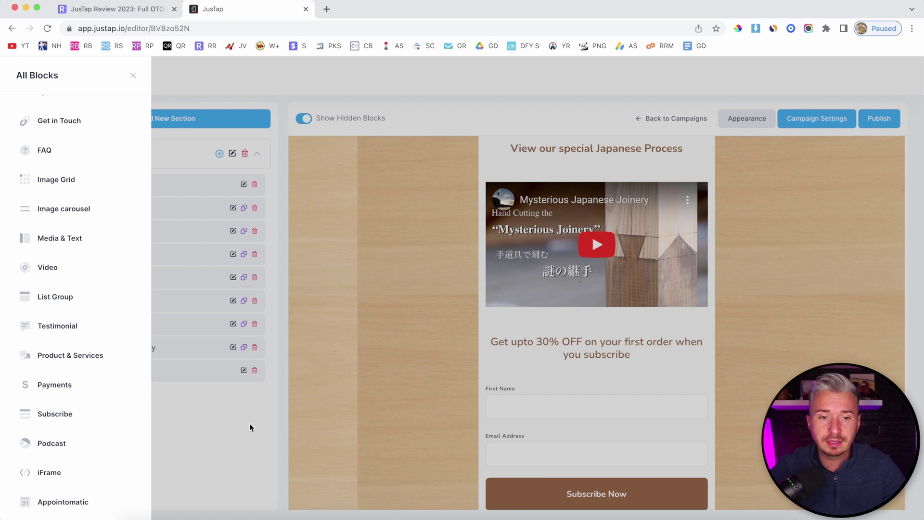
scroll(103, 214, up, 5)
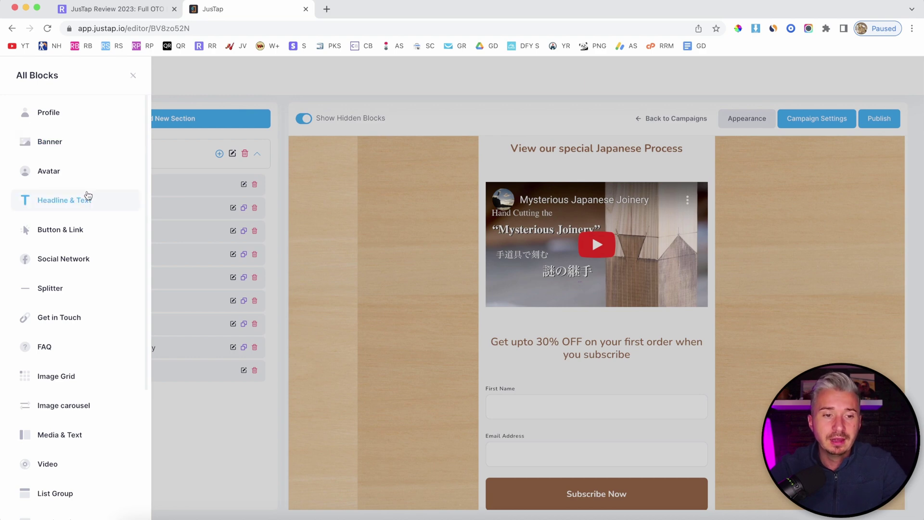
click(133, 75)
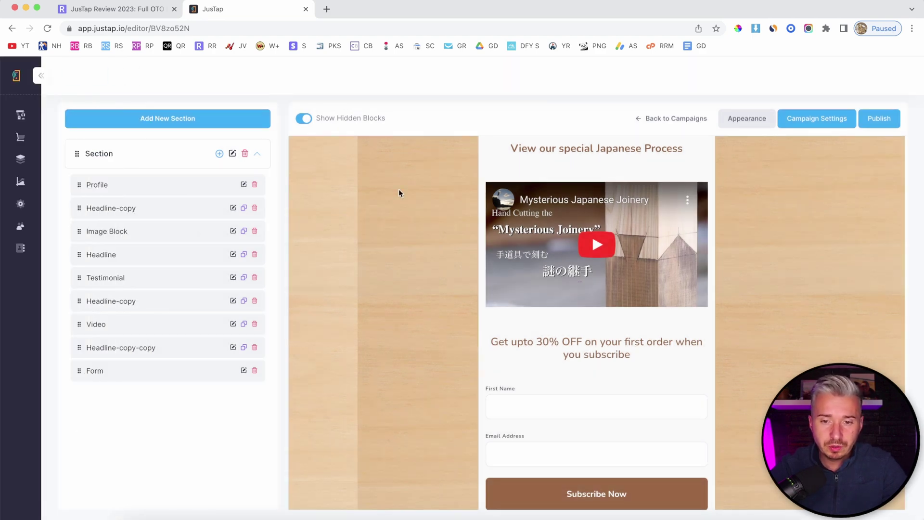
scroll(449, 226, up, 10)
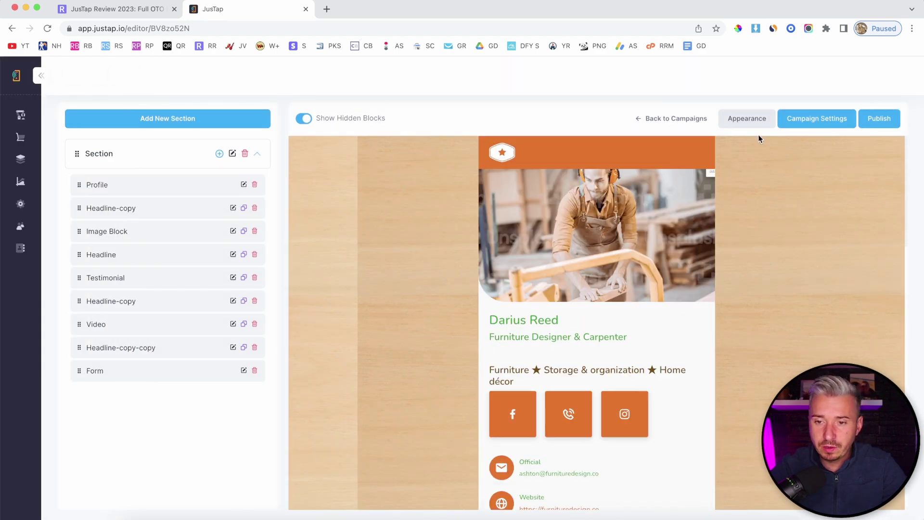
Step: Set the card's Appearance background to a purple gradient
click(750, 121)
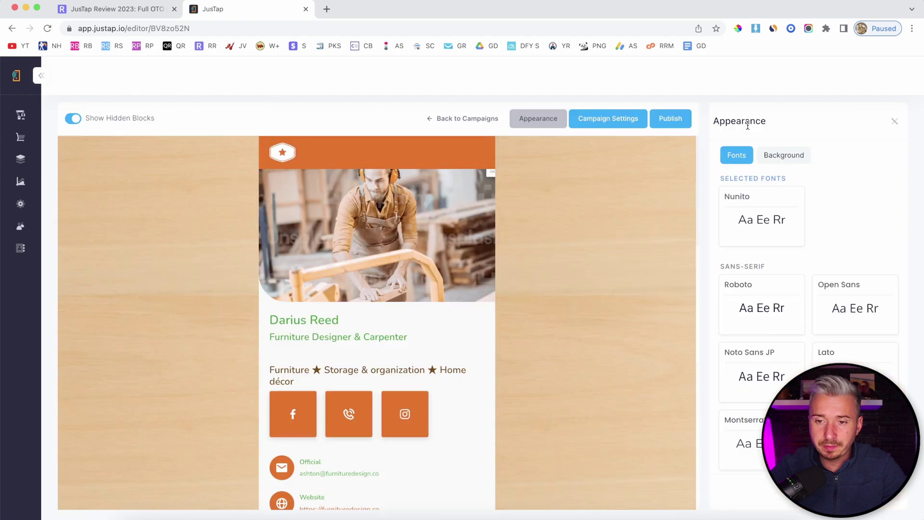
click(785, 161)
click(813, 229)
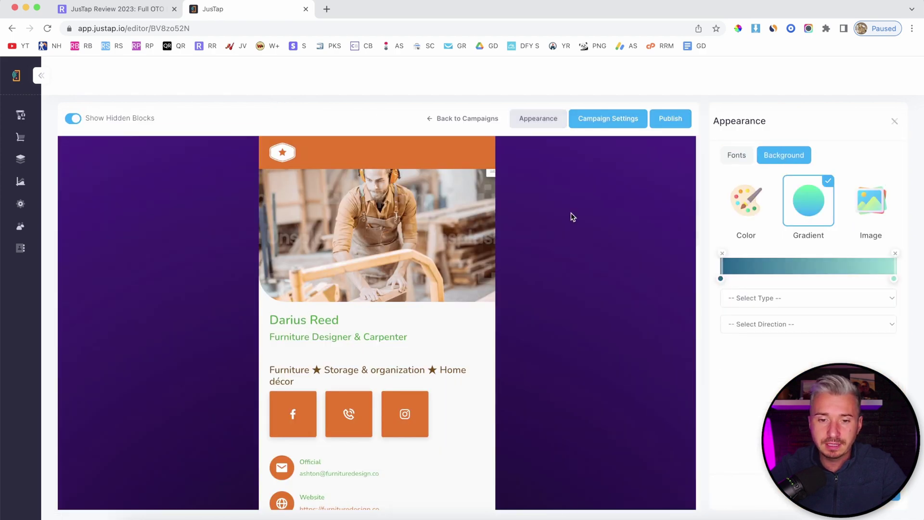
Step: Set the card font to Montserrat after briefly trying Roboto Condensed
click(736, 155)
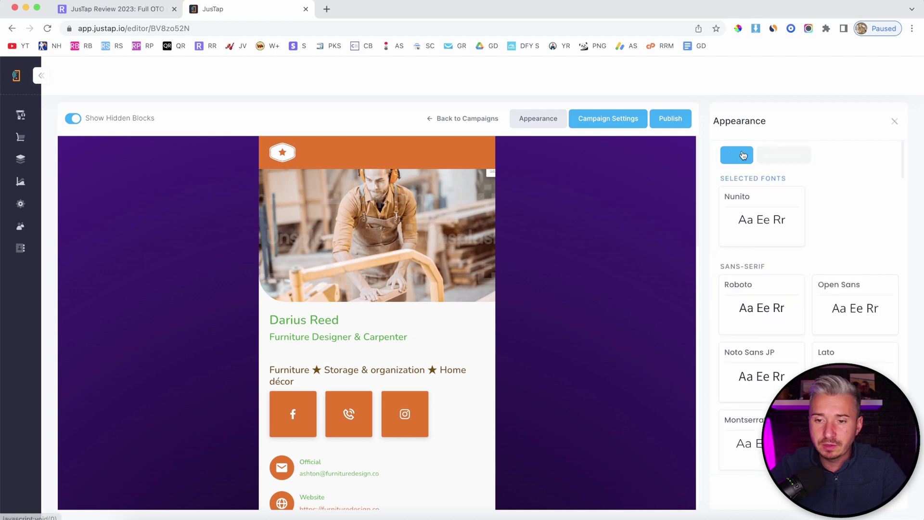
scroll(829, 308, down, 4)
click(733, 284)
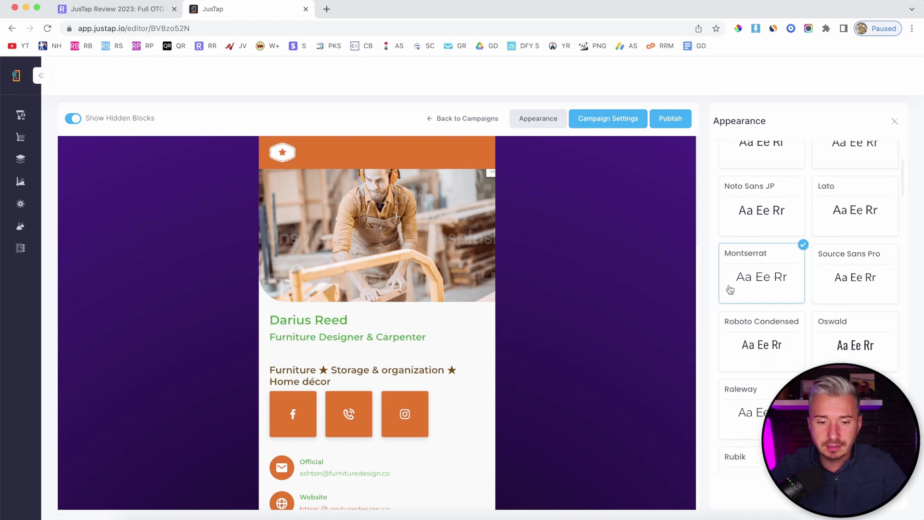
click(758, 349)
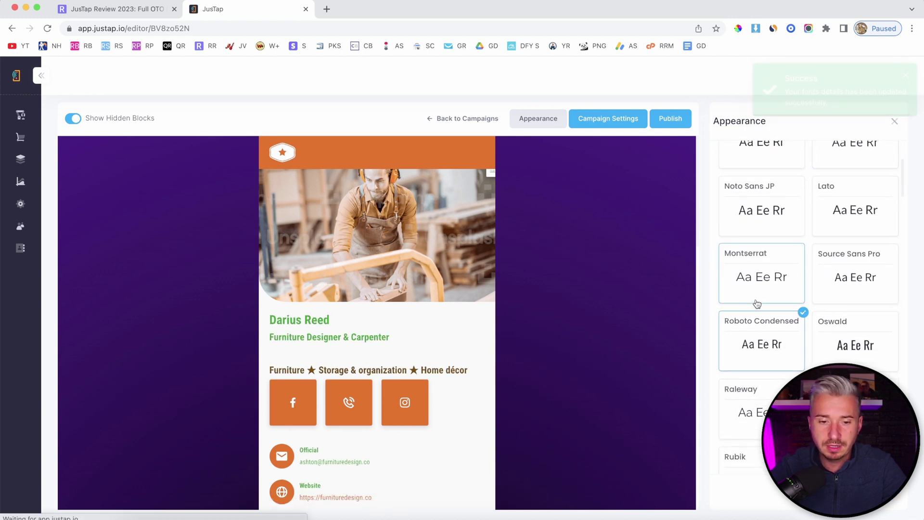
click(759, 276)
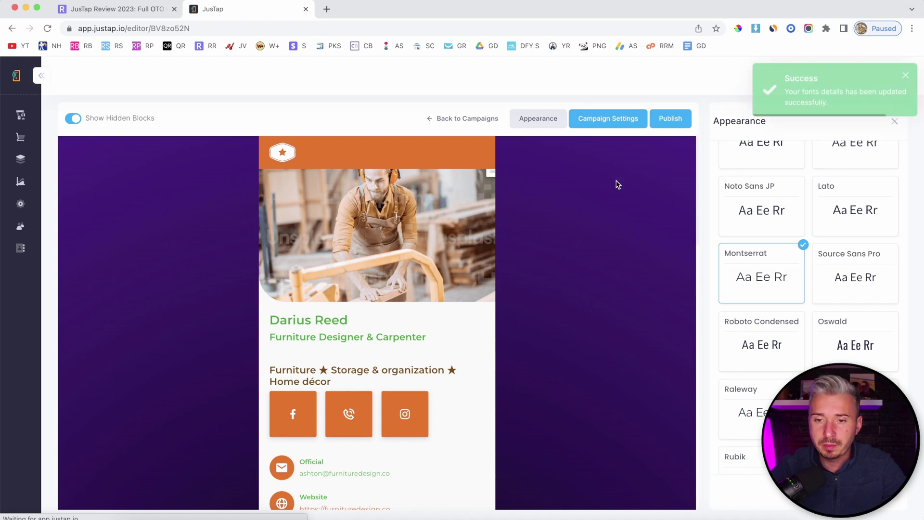
click(907, 77)
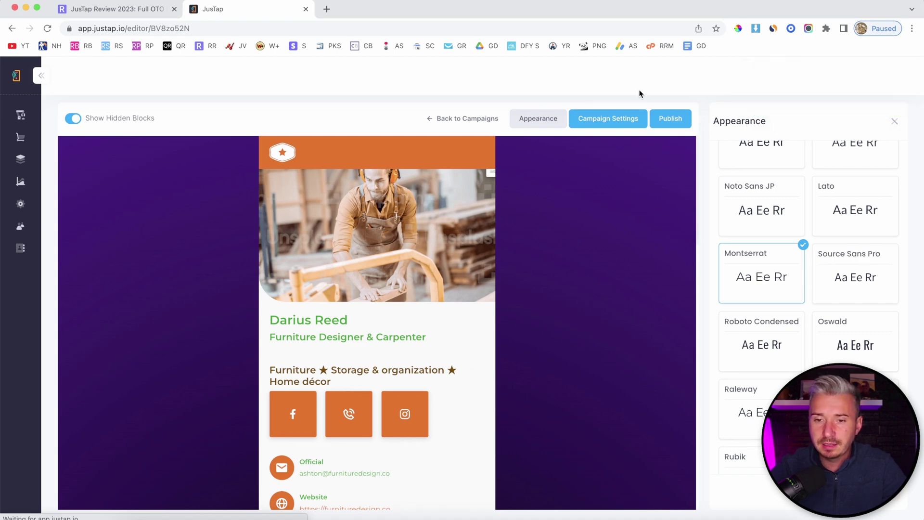
Step: Review the General, SEO and Retargeting Codes tabs, then save with title 'Campaign U8w7FB210' and slug campaign-u8w7fb210
click(625, 117)
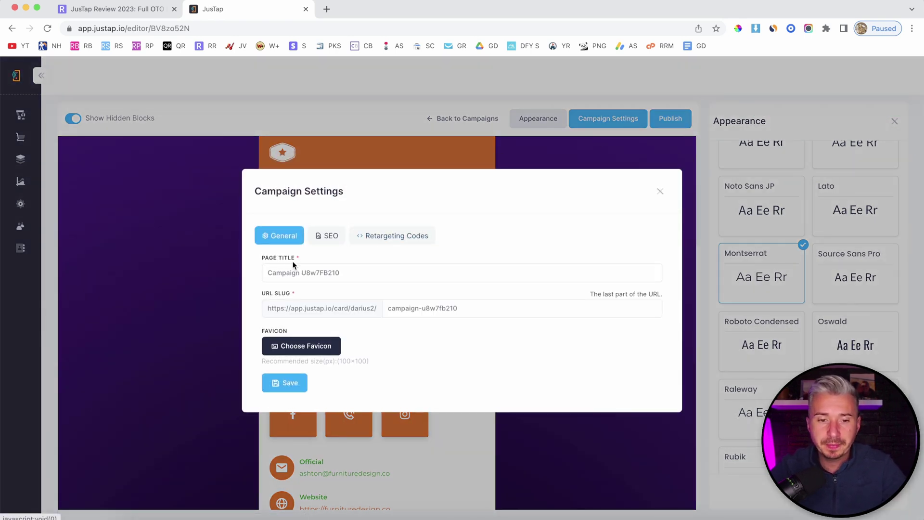
click(322, 273)
drag(404, 308, 495, 311)
click(496, 312)
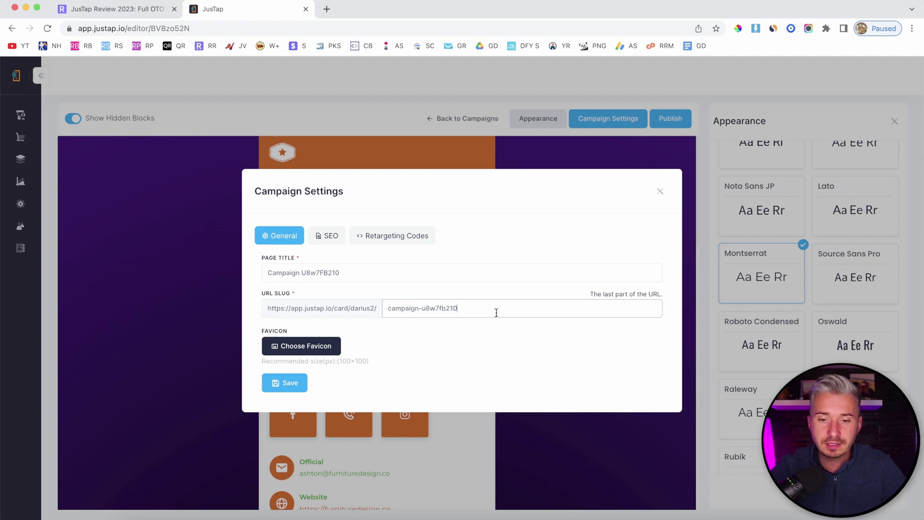
click(330, 235)
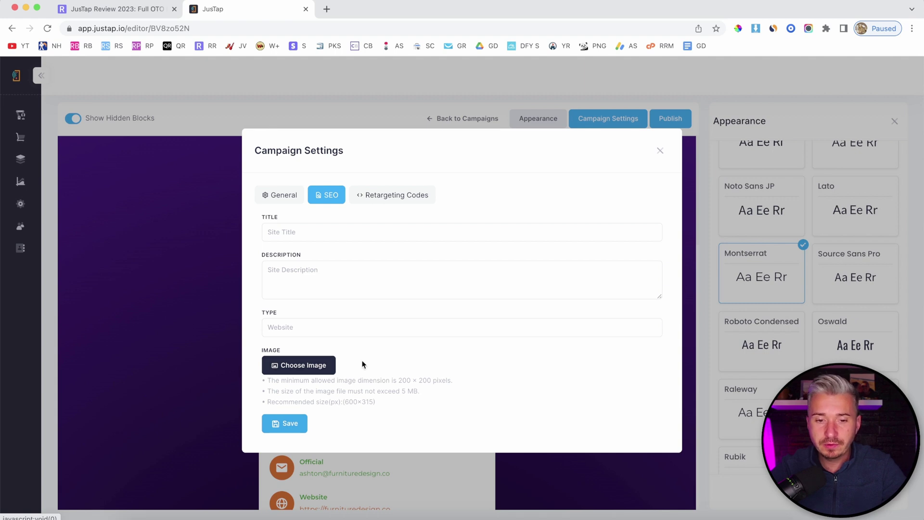
click(383, 196)
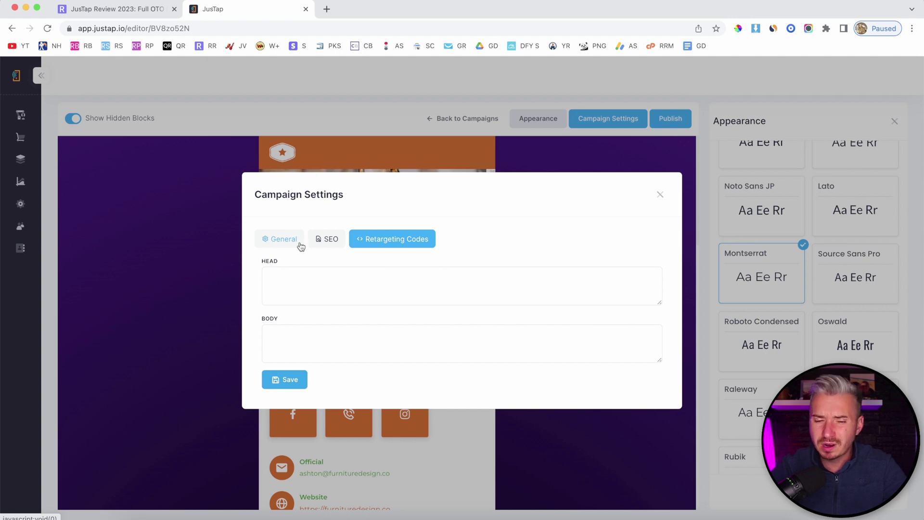
click(301, 245)
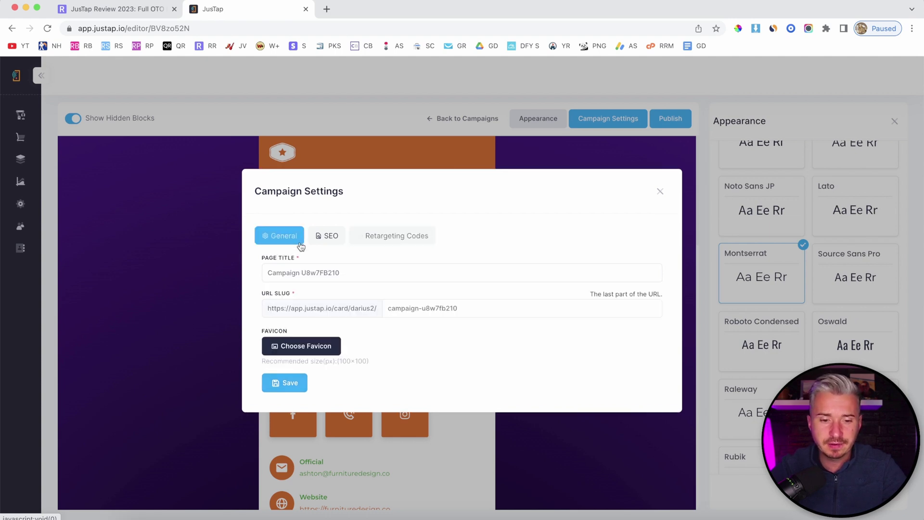
click(283, 390)
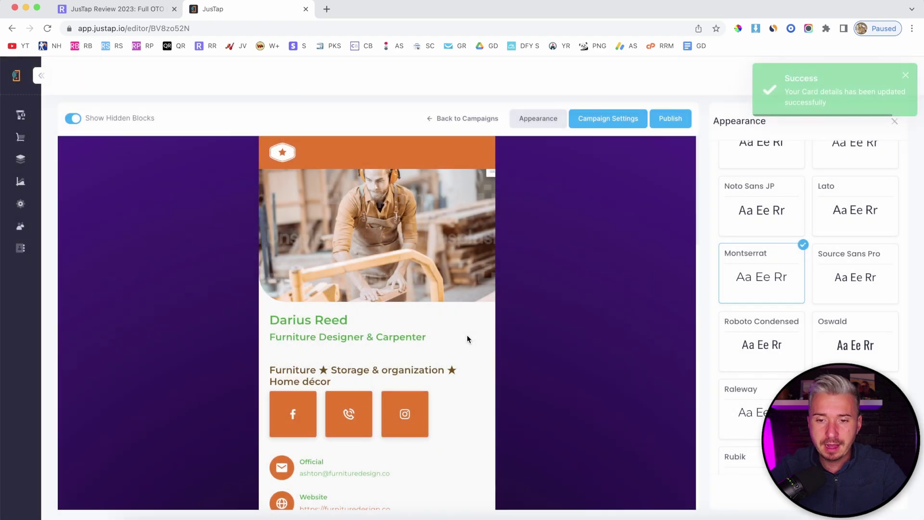
Step: Close Appearance and open the card's Publish dialog, keeping Web Link as the publish option
click(893, 121)
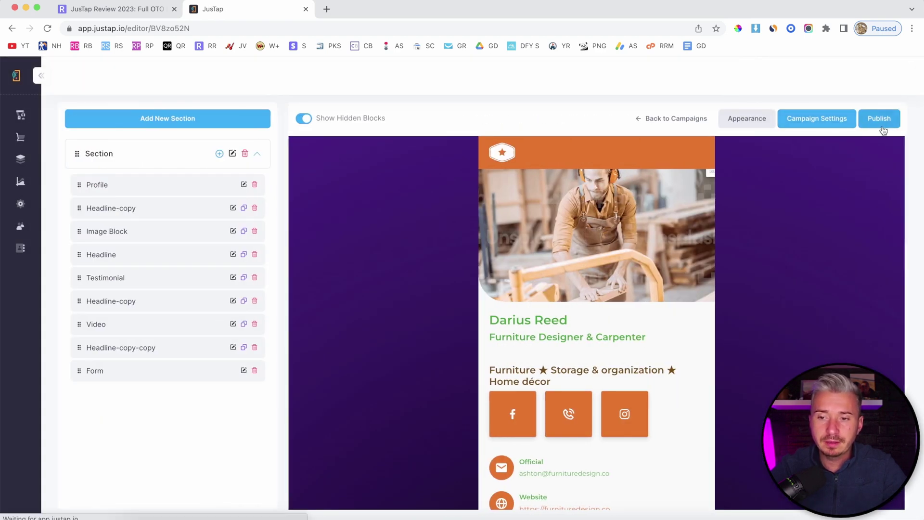
click(882, 125)
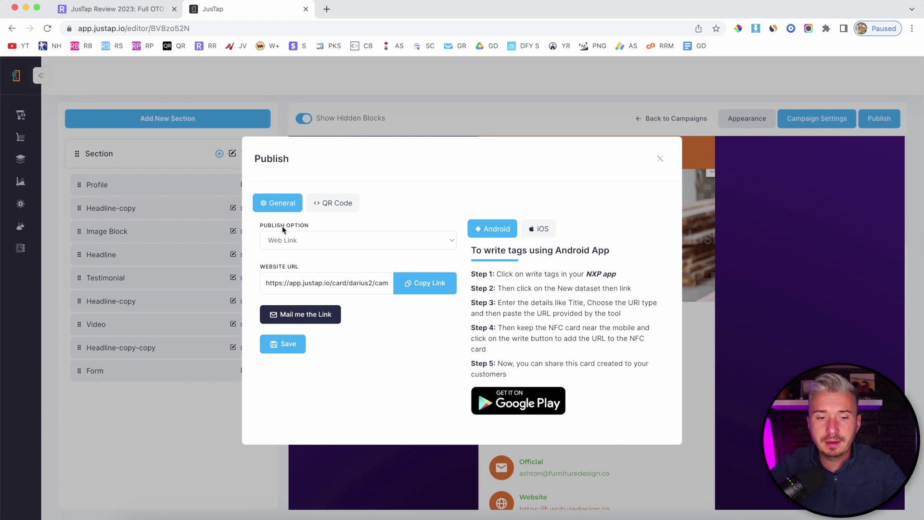
click(311, 240)
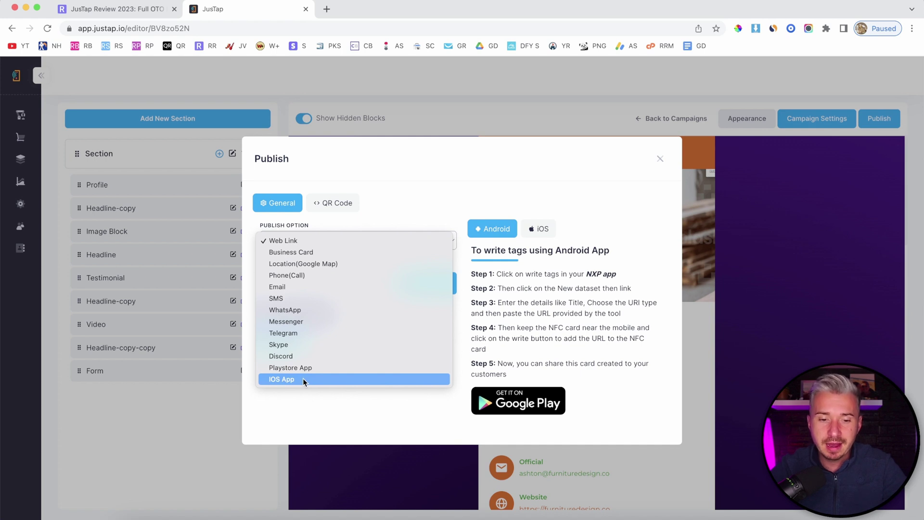
click(347, 214)
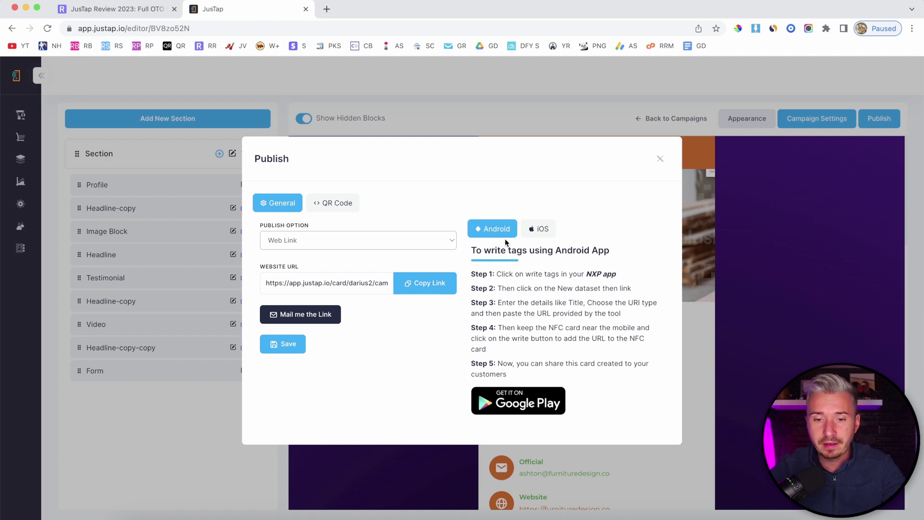
Step: Review the iOS and Android NFC-tag steps, then save the Web Link option and close the dialog
click(550, 236)
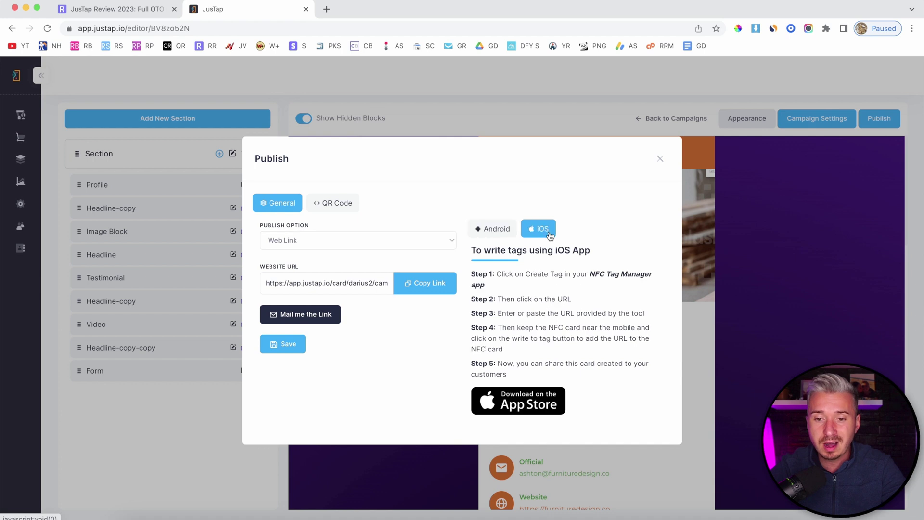
click(499, 234)
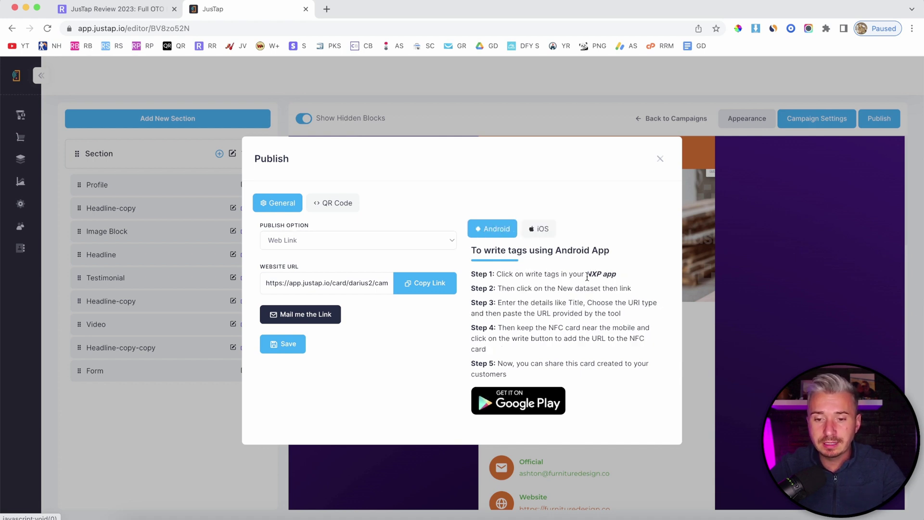
drag(586, 274, 627, 280)
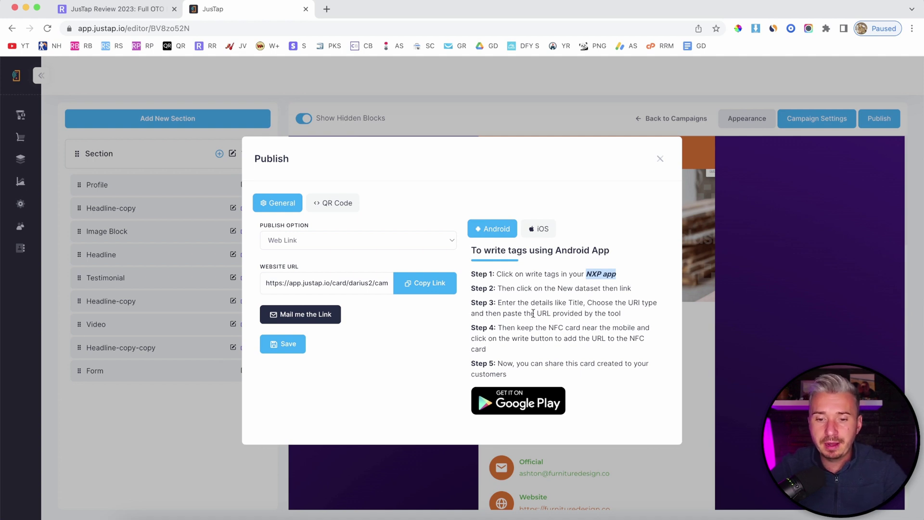
click(572, 311)
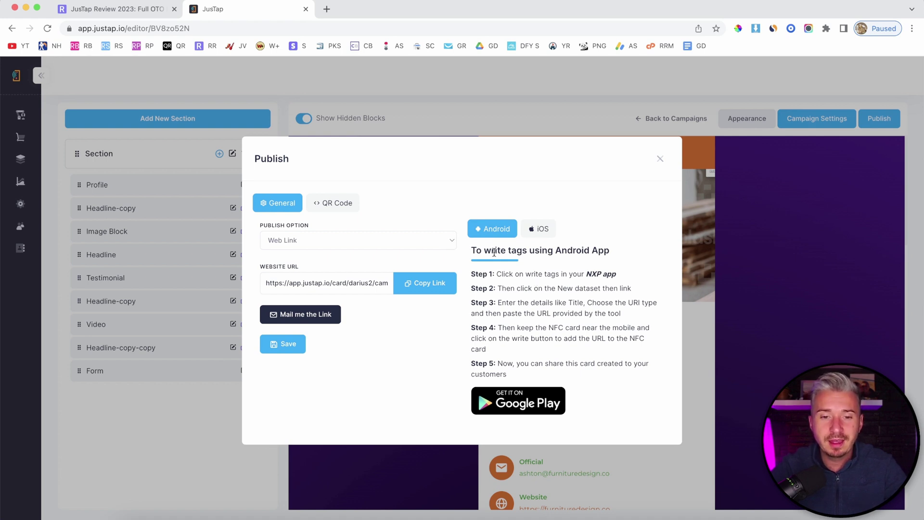
click(294, 342)
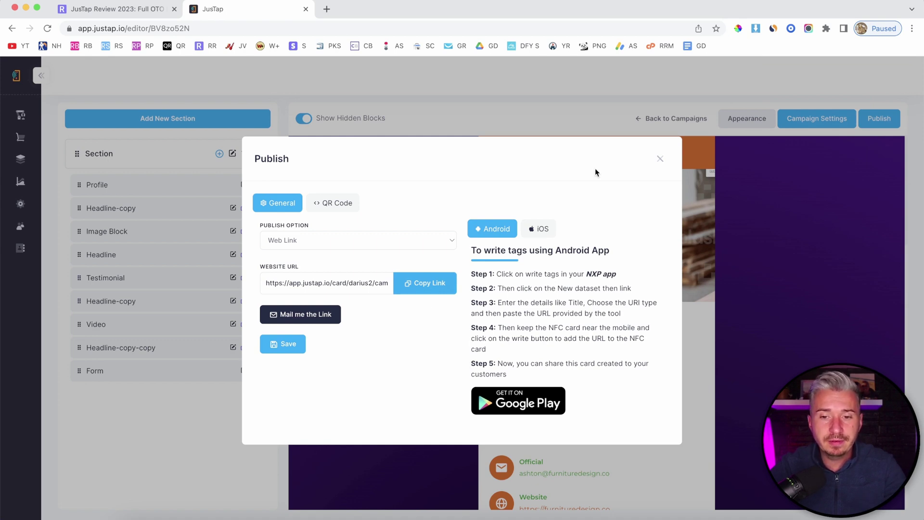
click(660, 159)
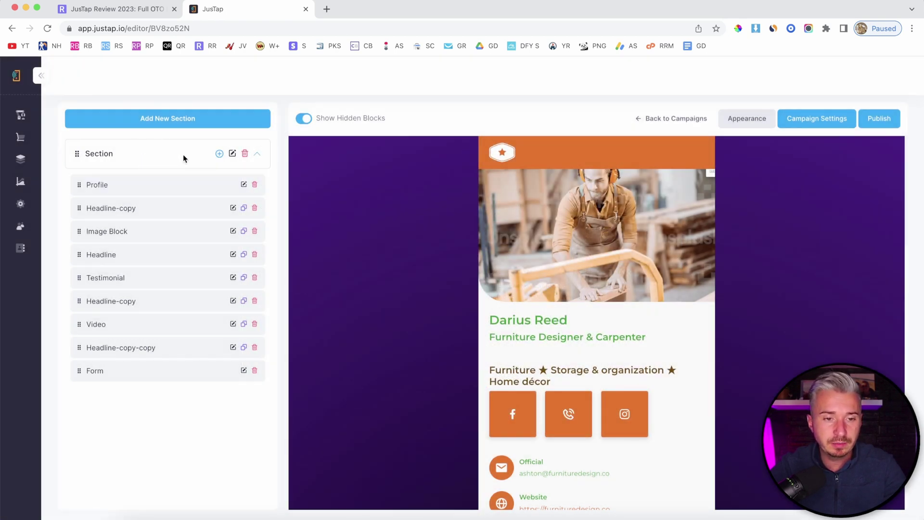
click(219, 153)
scroll(65, 270, down, 5)
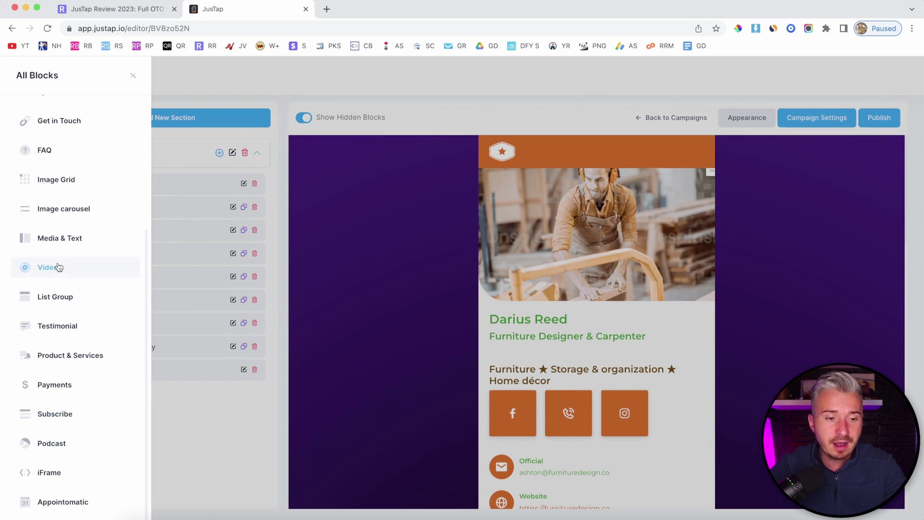
scroll(58, 265, up, 3)
scroll(57, 262, up, 2)
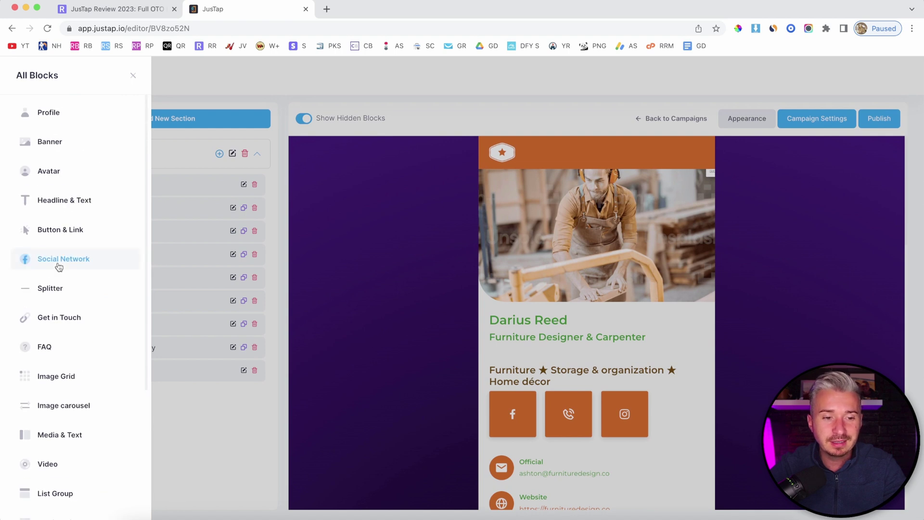
click(199, 261)
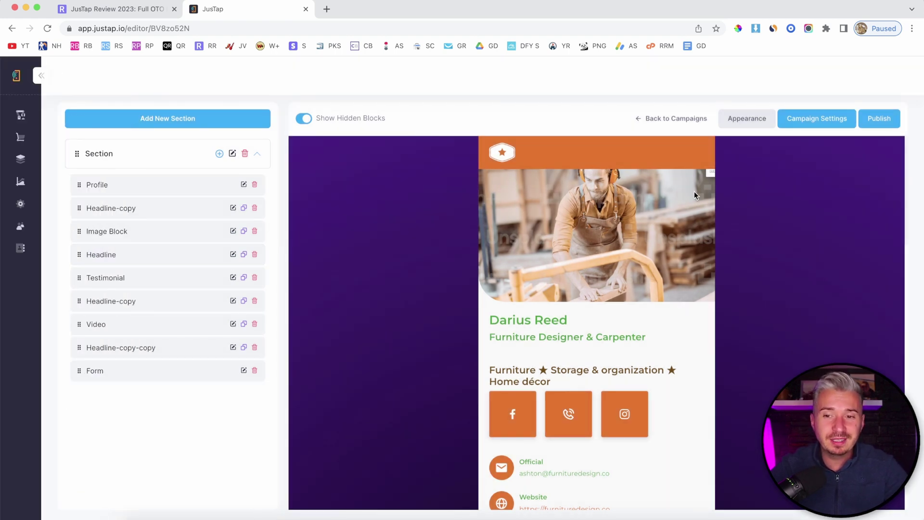
Step: Check the card's published web link, visit the Workspace dashboard, then switch to the JusTap Review tab
click(878, 117)
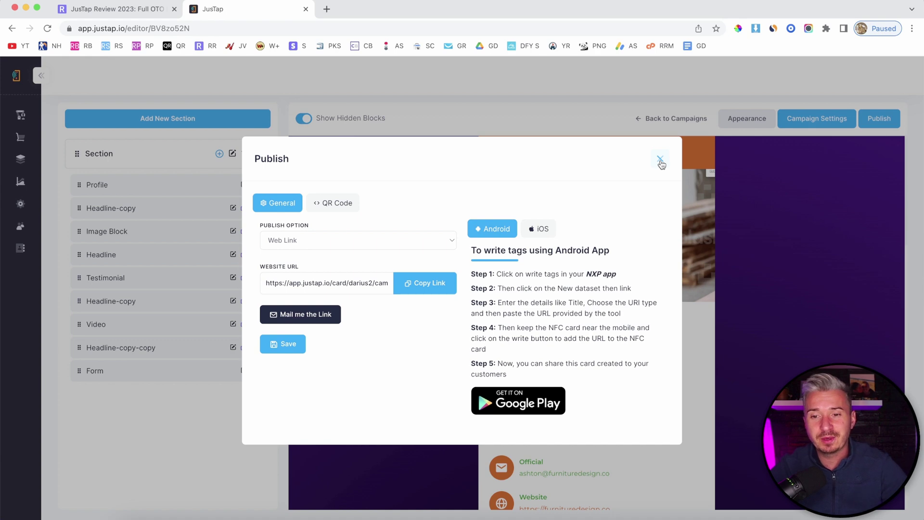
click(660, 160)
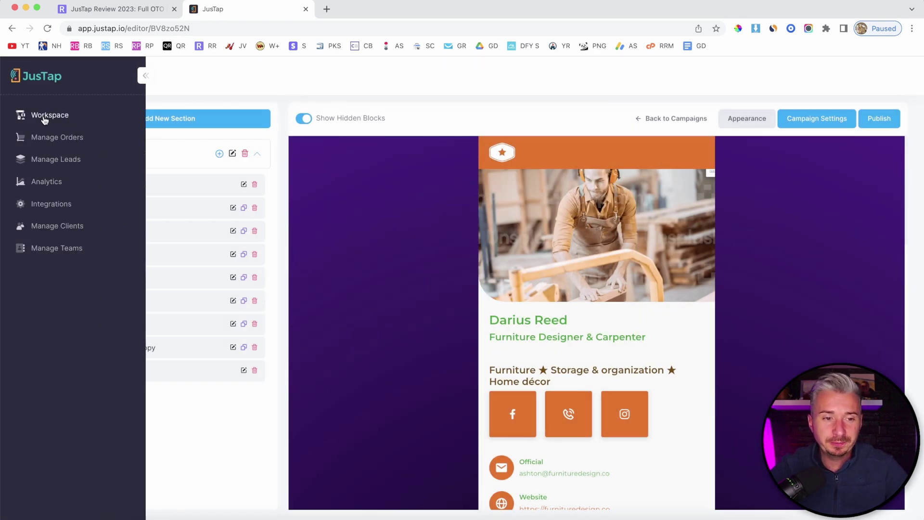
click(41, 116)
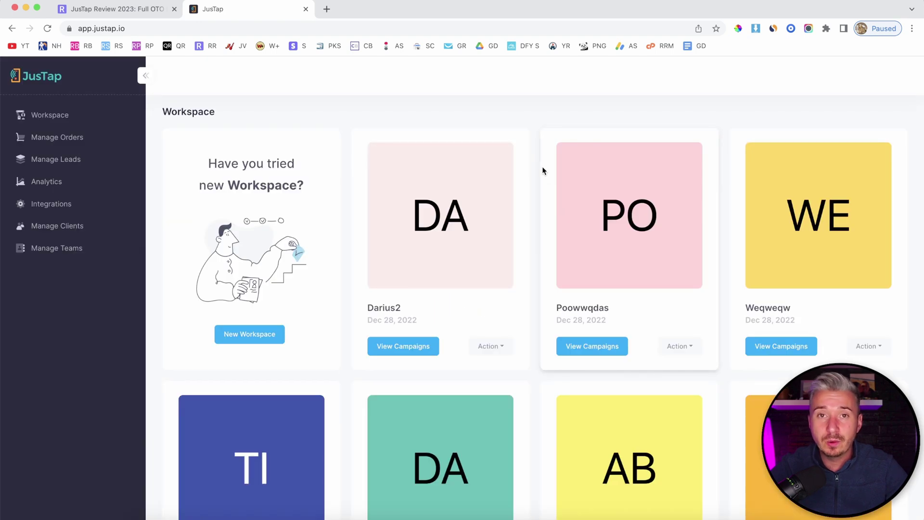
scroll(543, 169, down, 10)
scroll(542, 170, down, 3)
scroll(437, 136, up, 10)
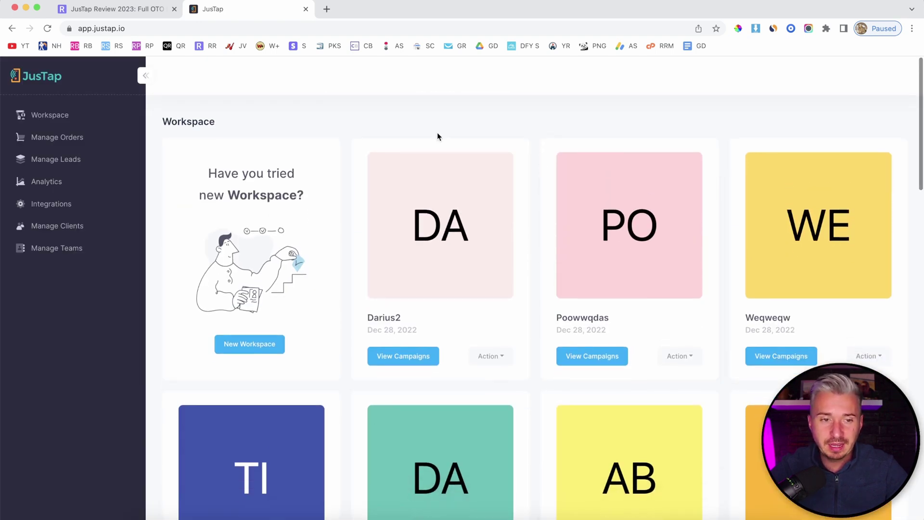
click(134, 14)
Step: Scroll the review to Pricing & Upsells, highlighting text in the JusTap Pro $77 upsell
scroll(375, 273, down, 15)
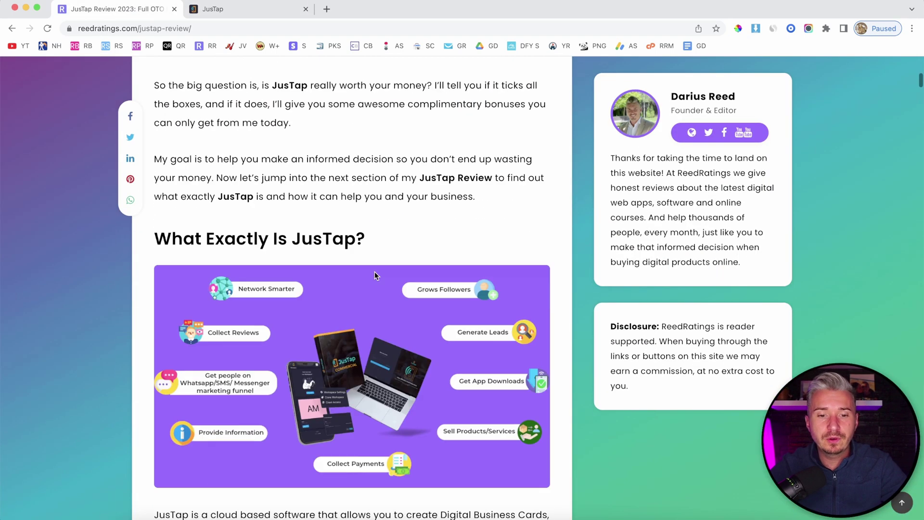
scroll(375, 275, down, 20)
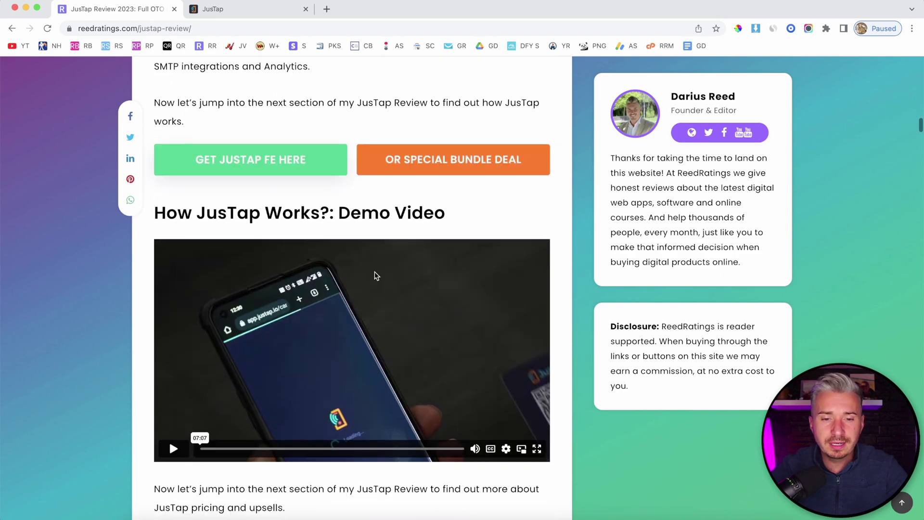
scroll(376, 275, down, 10)
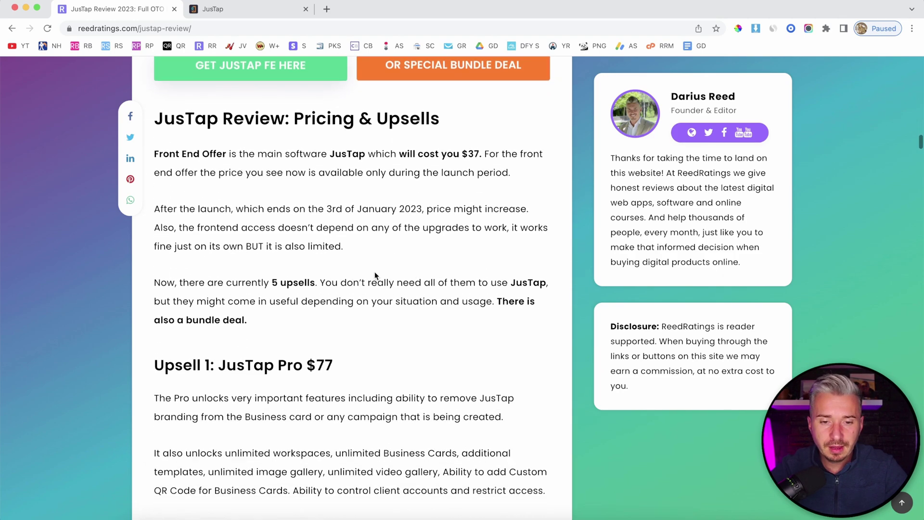
scroll(375, 275, down, 1)
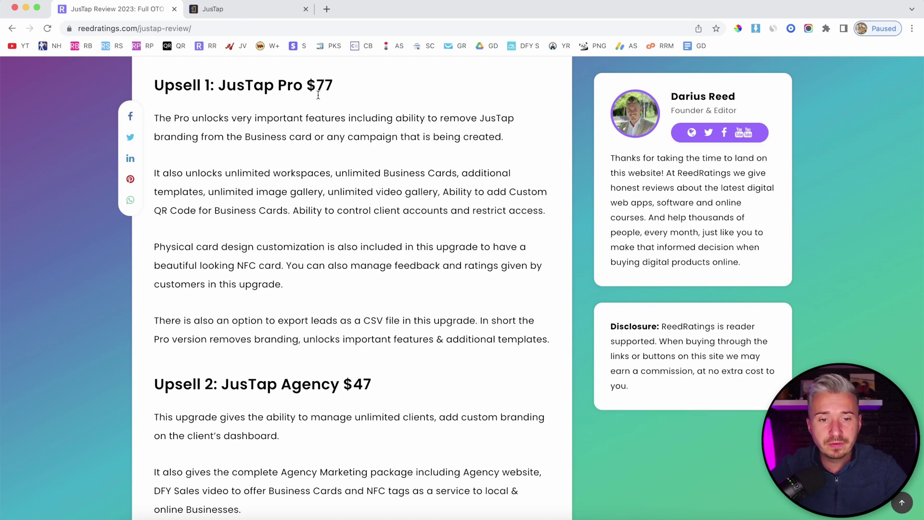
scroll(323, 95, down, 1)
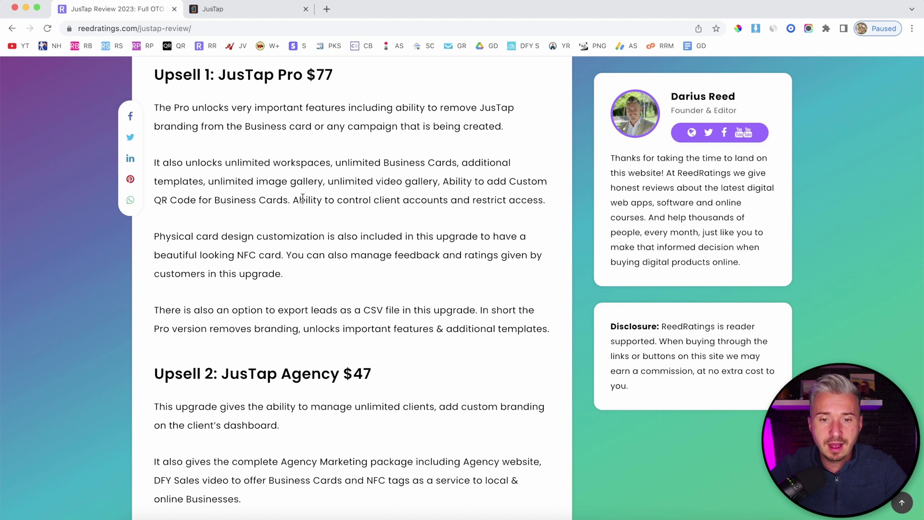
drag(280, 108, 460, 108)
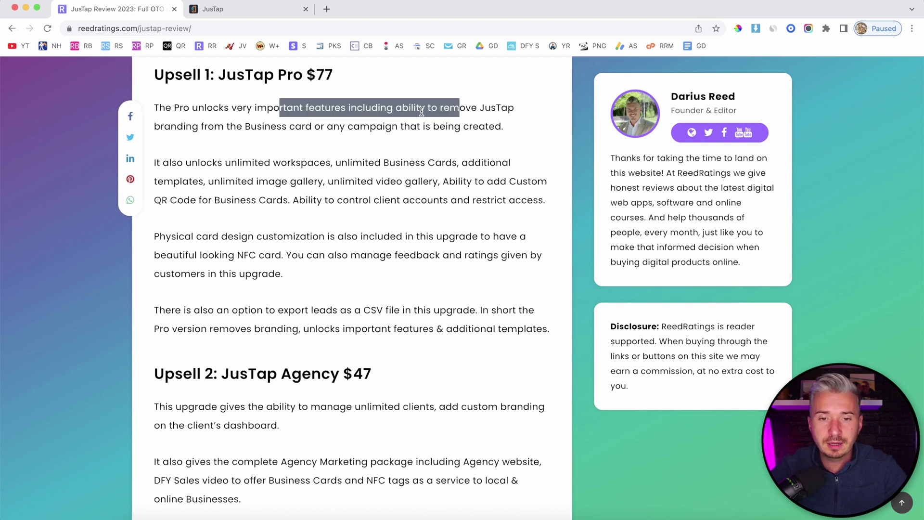
click(490, 113)
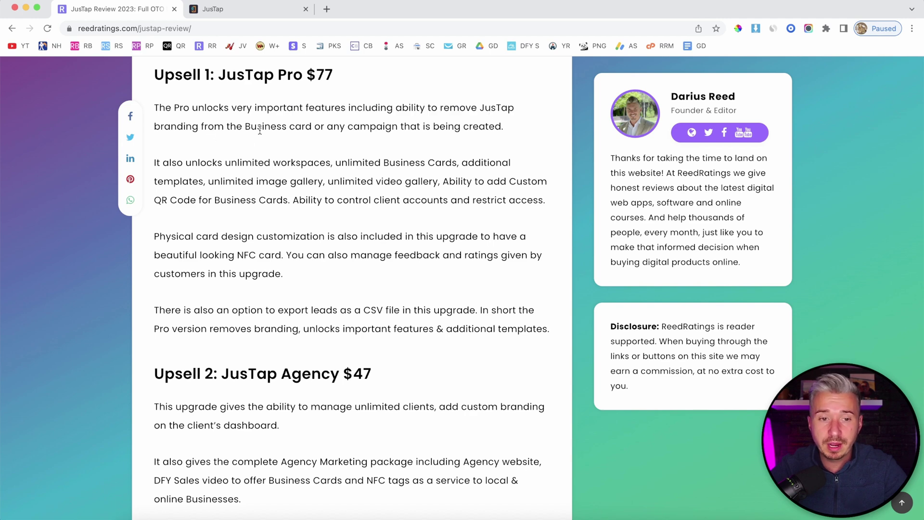
double_click(481, 108)
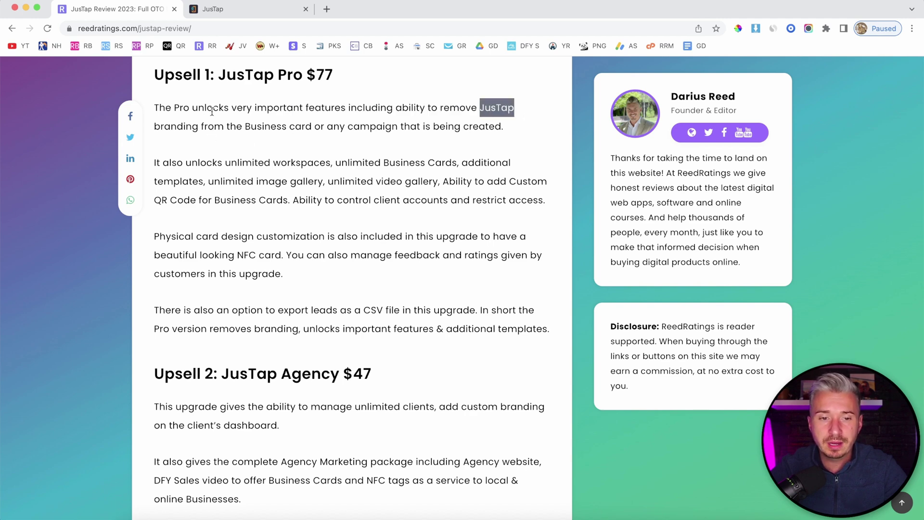
Step: Scroll on to the JusTap Agency upsell and highlight its $47 price
scroll(435, 176, down, 1)
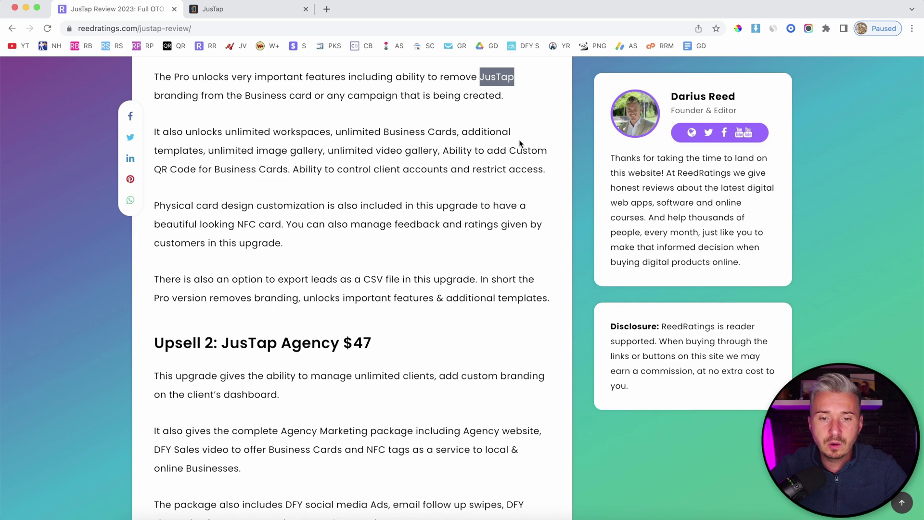
scroll(324, 176, down, 2)
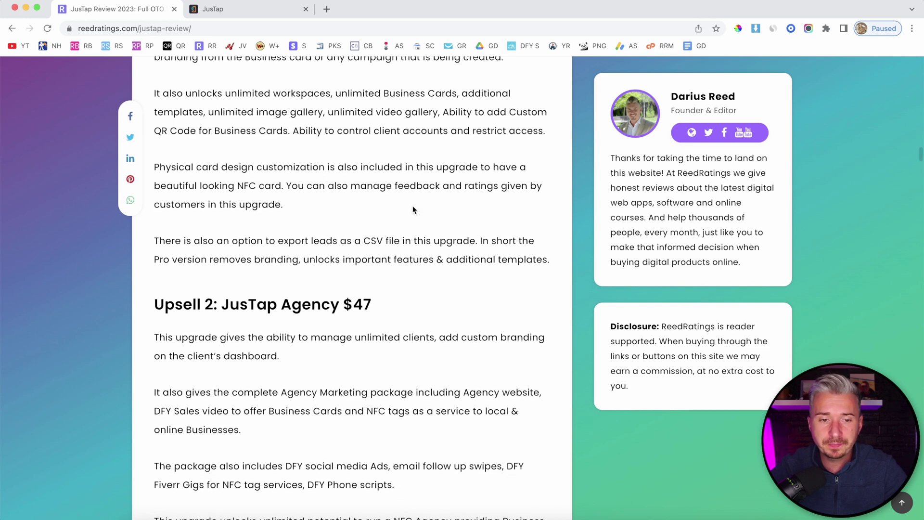
scroll(413, 217, down, 3)
scroll(418, 230, down, 1)
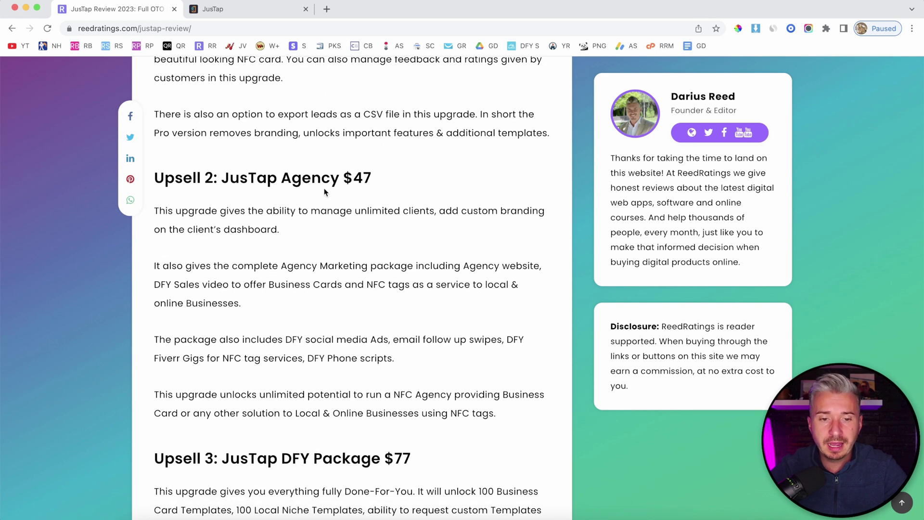
drag(354, 179, 375, 185)
scroll(368, 250, down, 2)
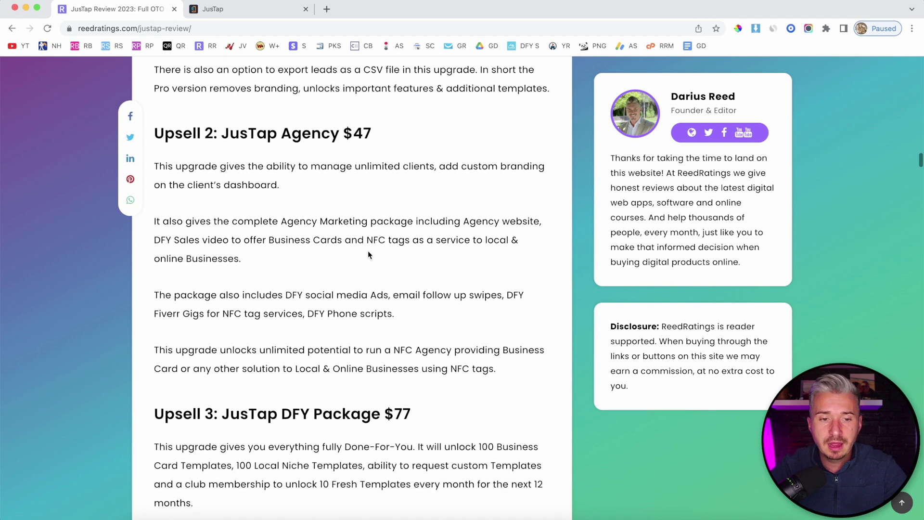
Step: Switch to JusTap and open Manage Clients to show the four active client accounts
click(238, 9)
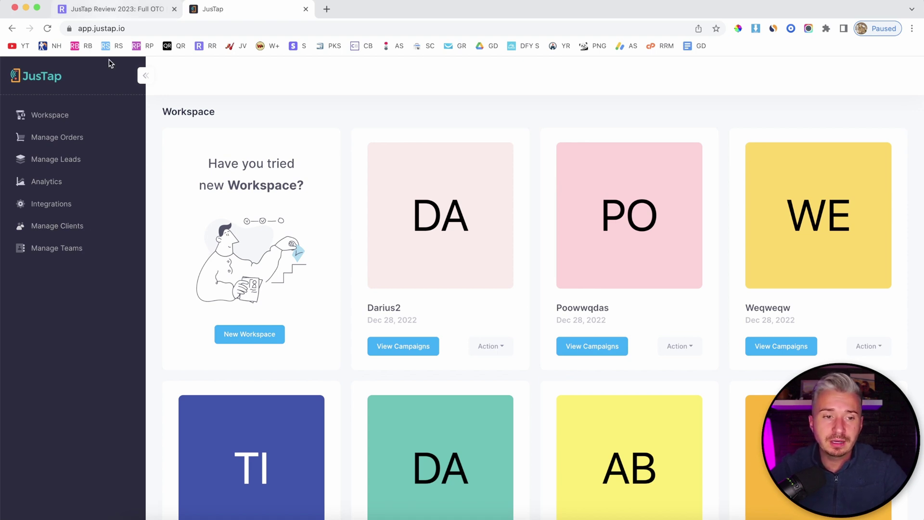
click(55, 228)
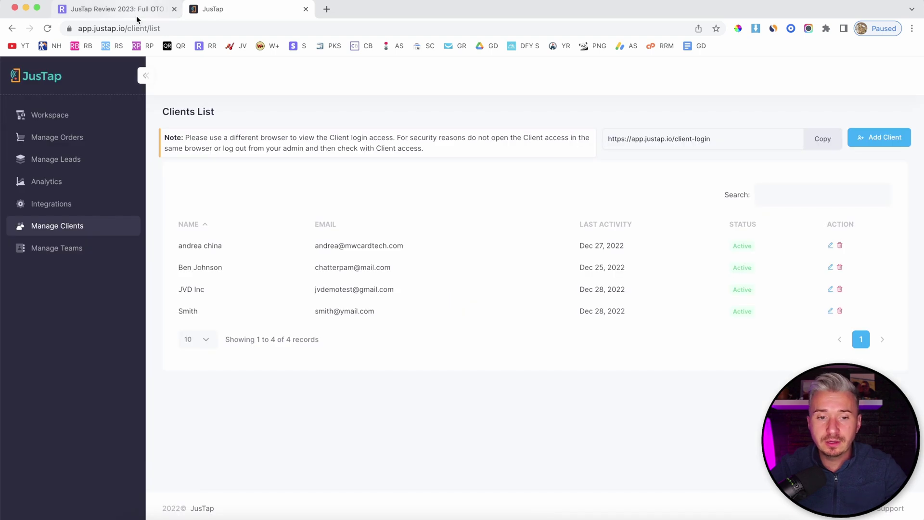
Step: Return to the review and scroll through the Whitelabel $97 and Instawrapper $47 upsells
click(137, 19)
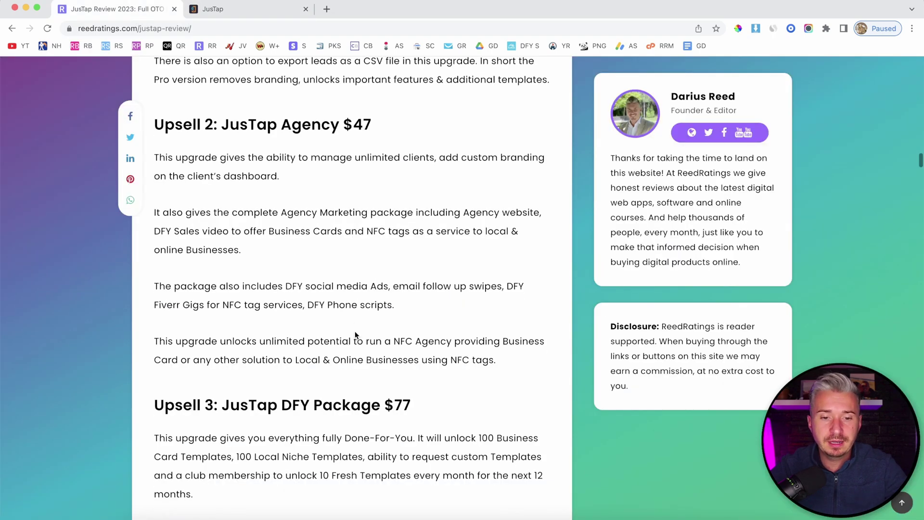
scroll(356, 299, down, 2)
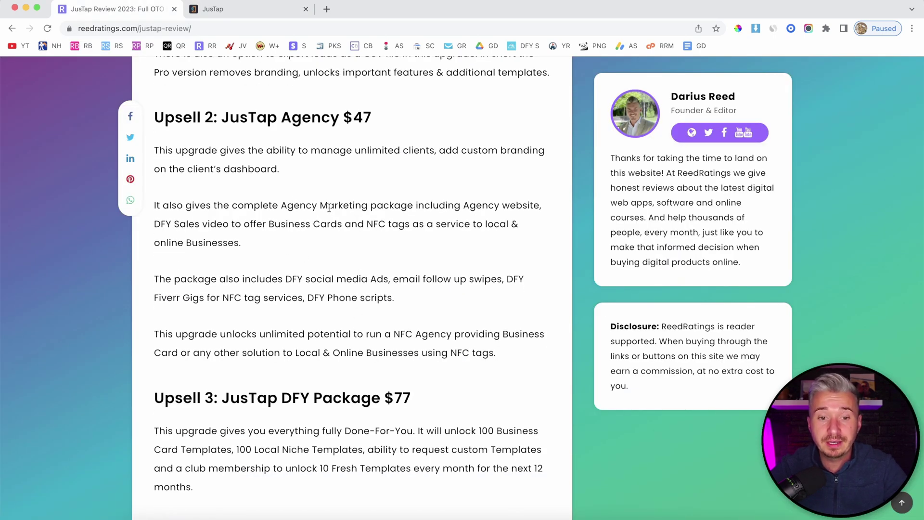
scroll(431, 233, down, 2)
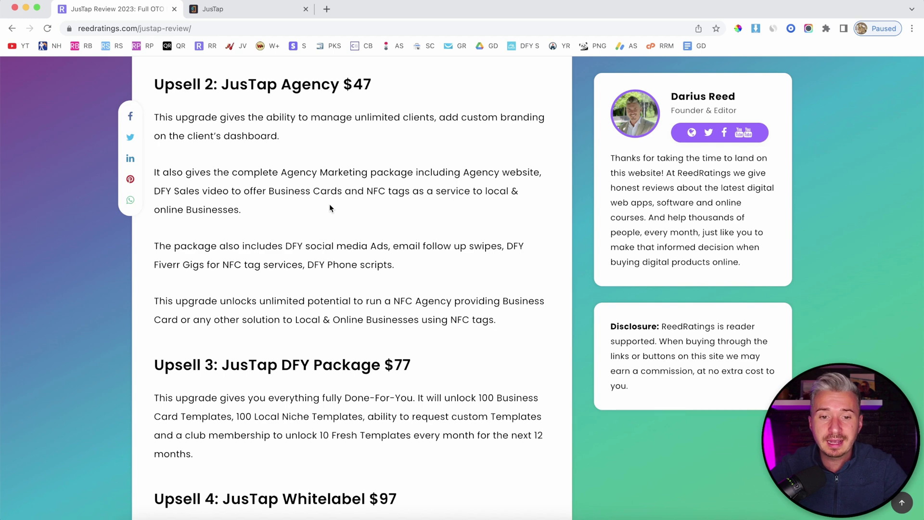
scroll(449, 211, down, 1)
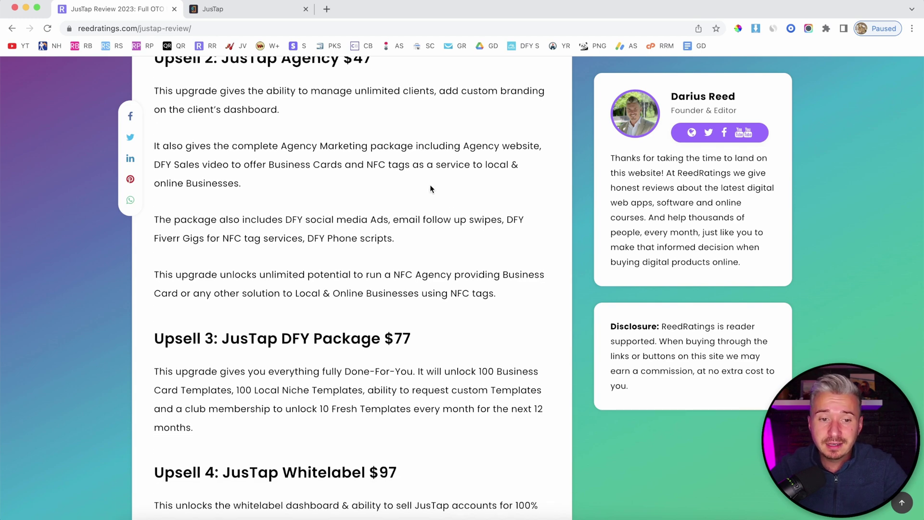
scroll(429, 187, down, 1)
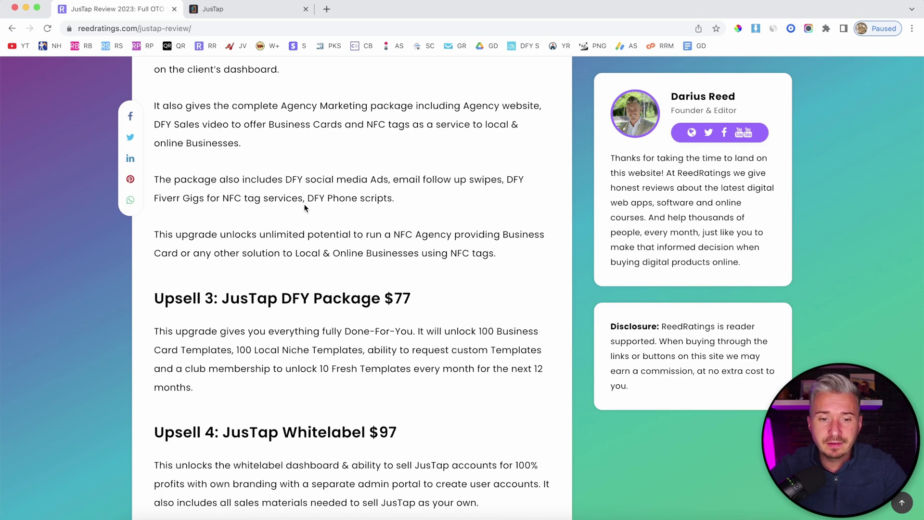
scroll(301, 197, down, 1)
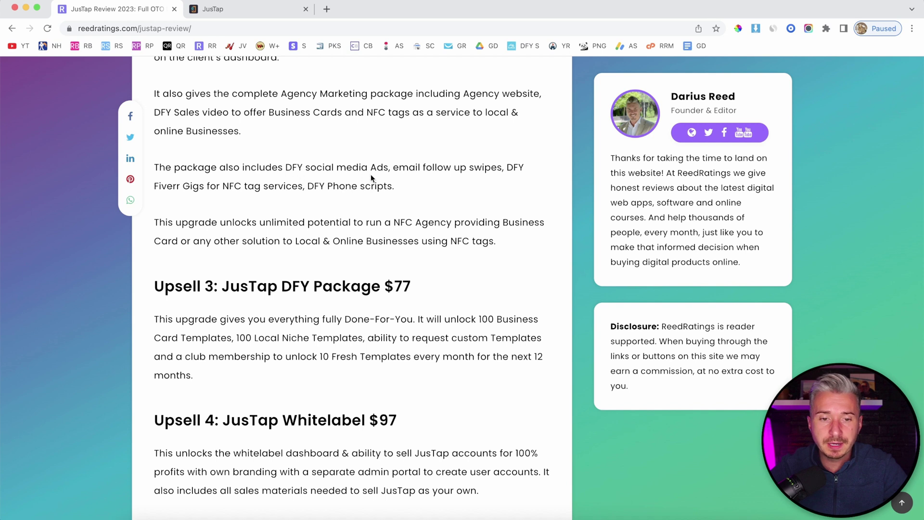
scroll(371, 177, down, 1)
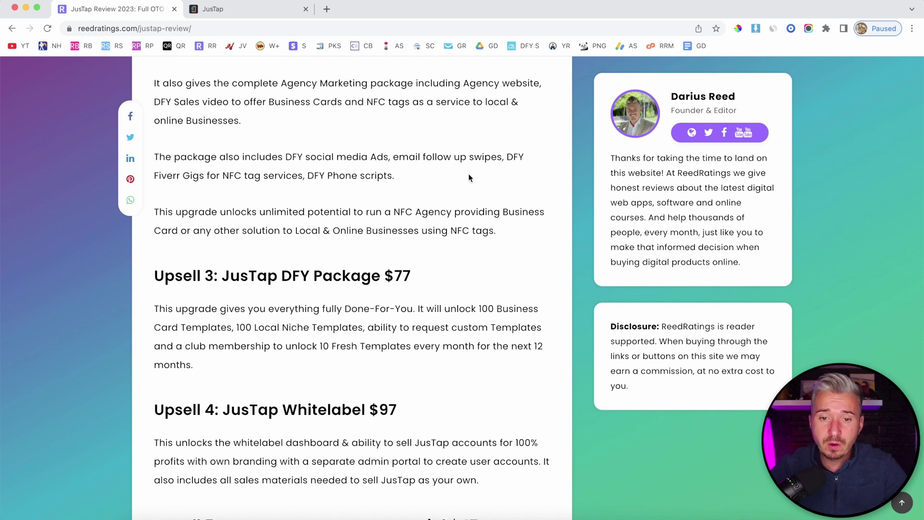
scroll(469, 178, down, 3)
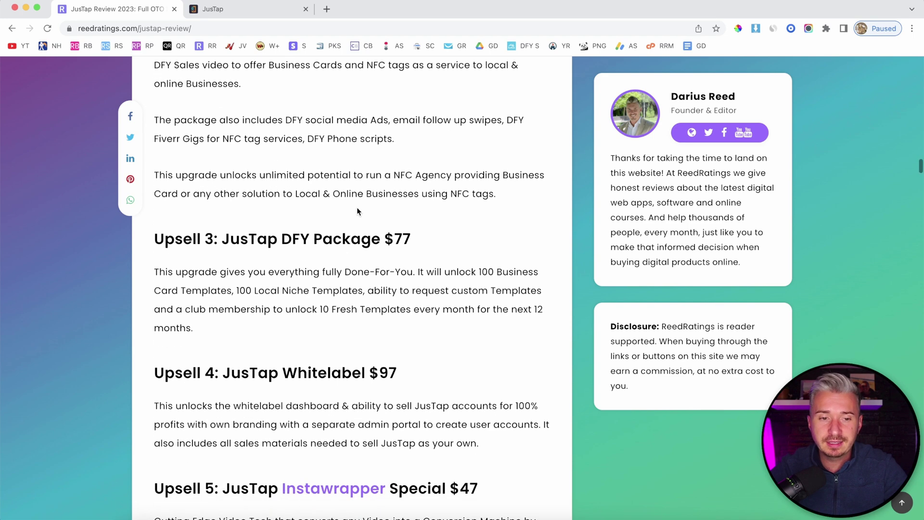
scroll(352, 149, down, 3)
scroll(410, 184, up, 3)
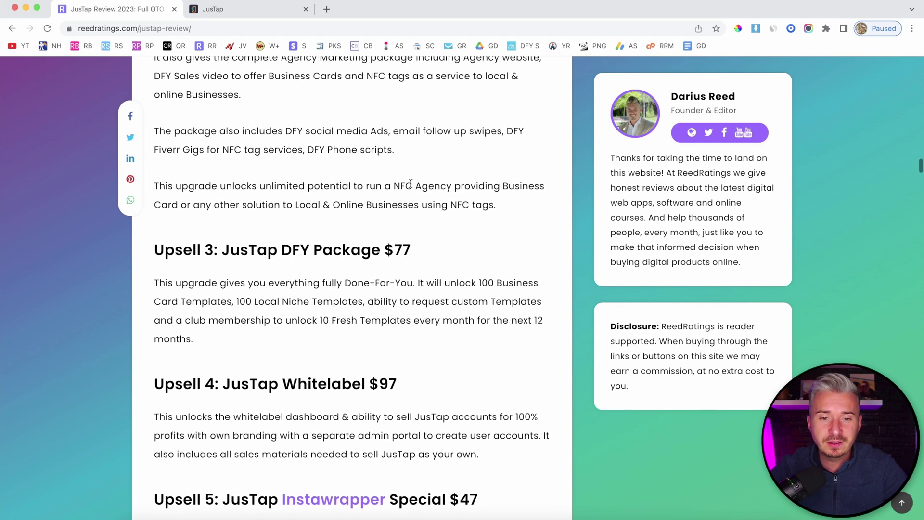
drag(421, 186, 193, 149)
scroll(341, 149, down, 2)
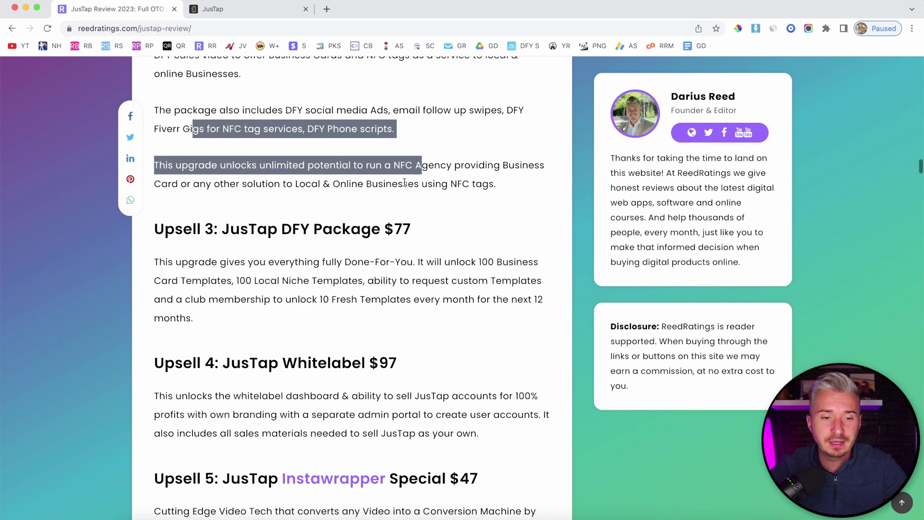
scroll(404, 181, down, 3)
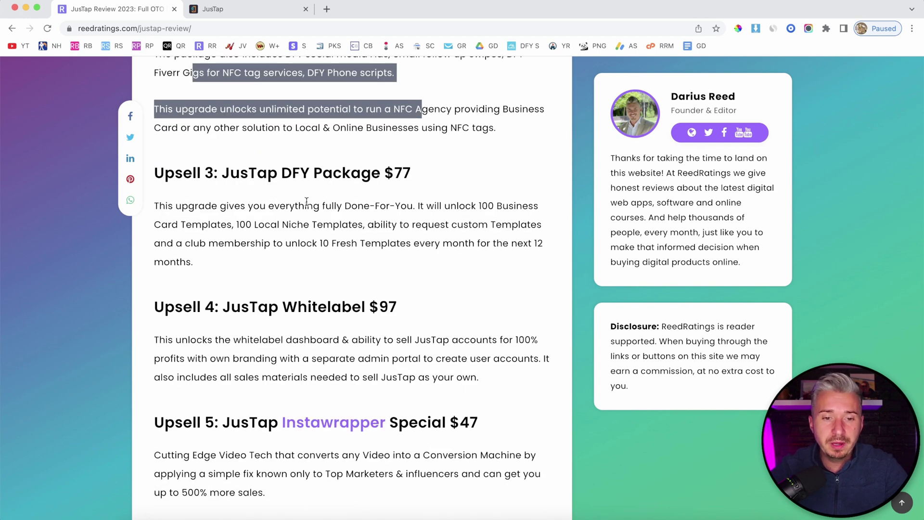
scroll(353, 191, down, 2)
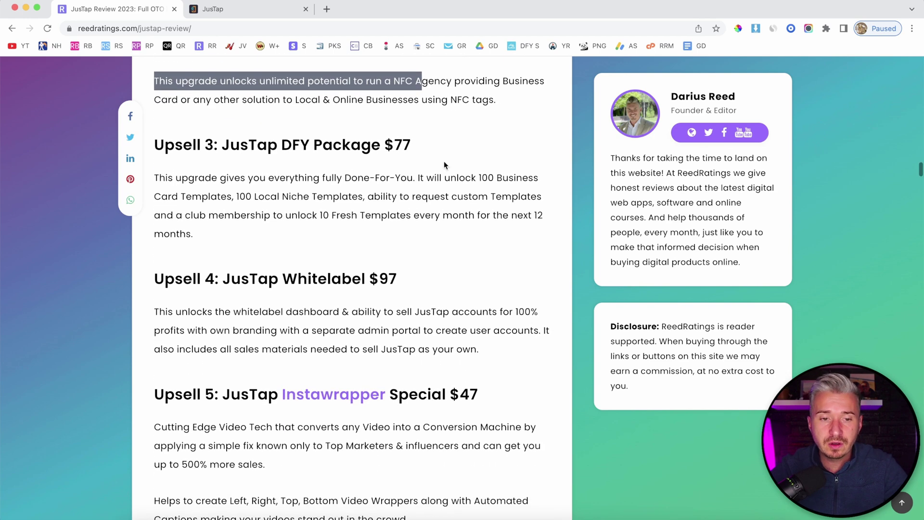
scroll(416, 200, down, 1)
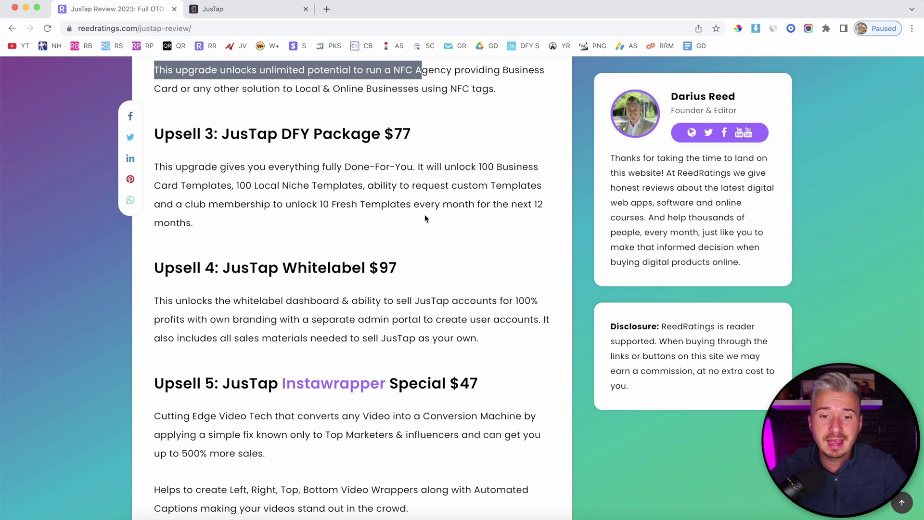
scroll(478, 220, down, 1)
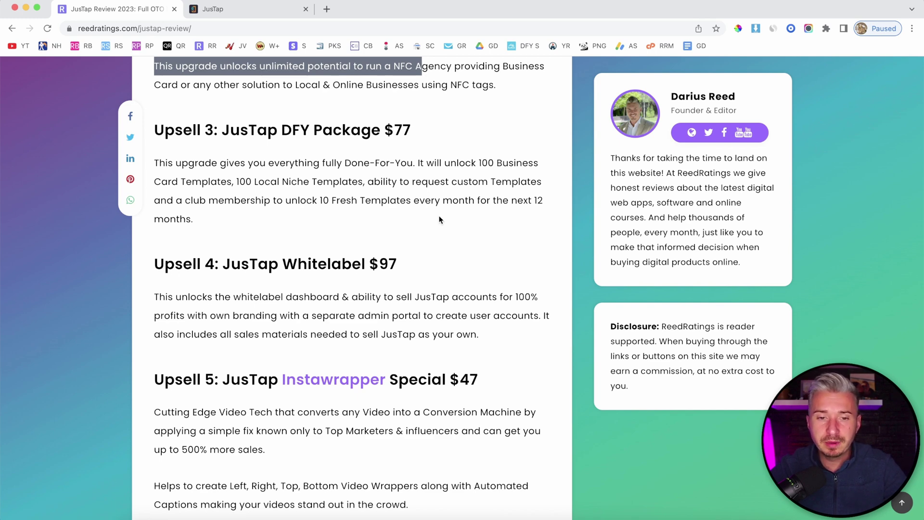
scroll(439, 220, down, 3)
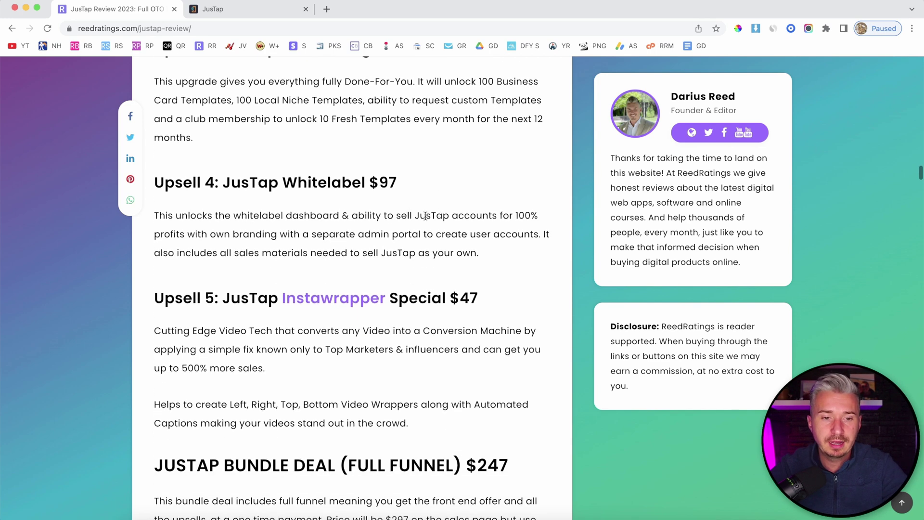
scroll(361, 222, down, 1)
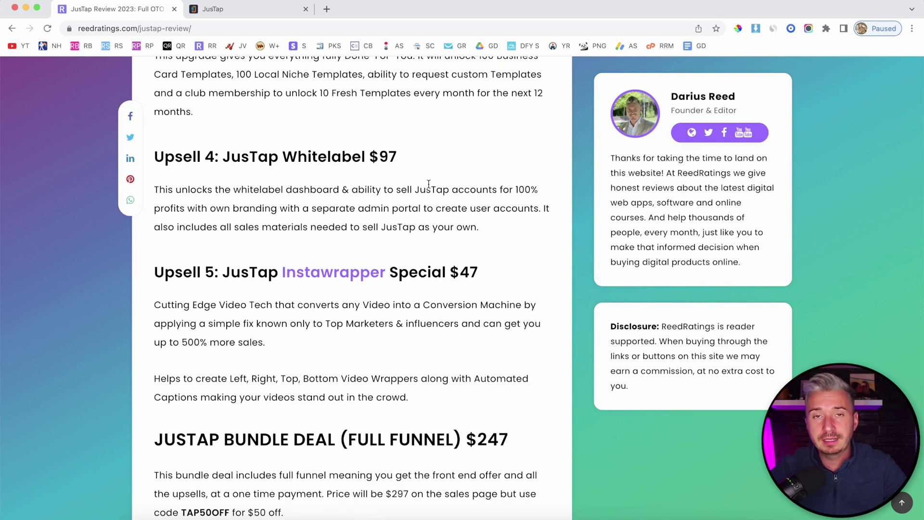
Step: Glance at the JusTap clients list, then scroll the review to the $247 bundle deal
click(250, 11)
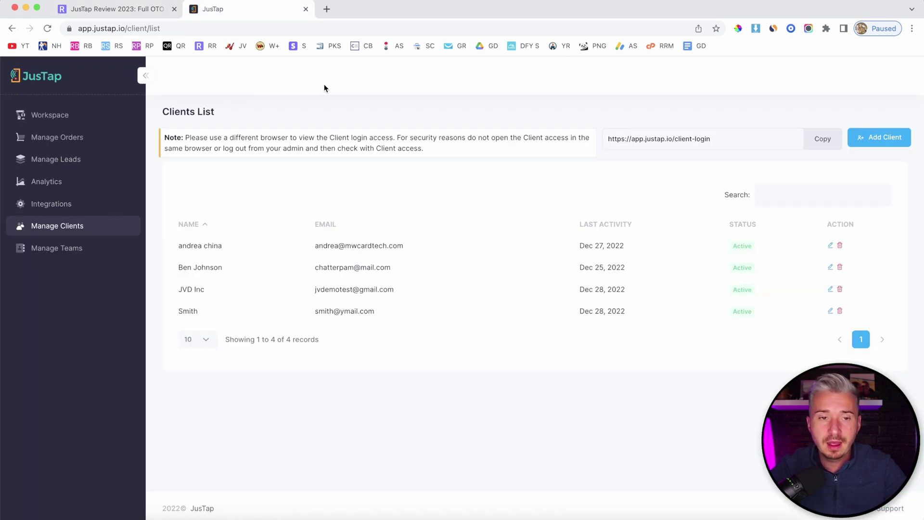
click(147, 9)
scroll(304, 298, down, 1)
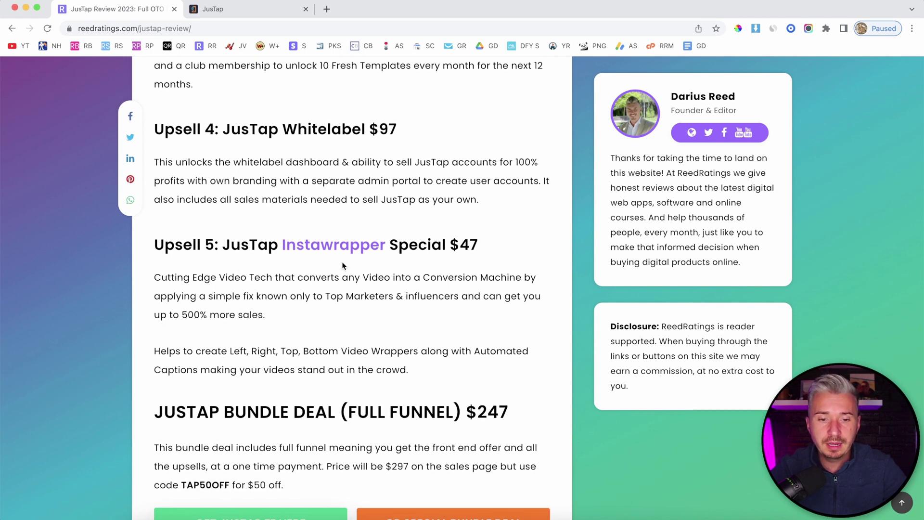
scroll(465, 253, down, 1)
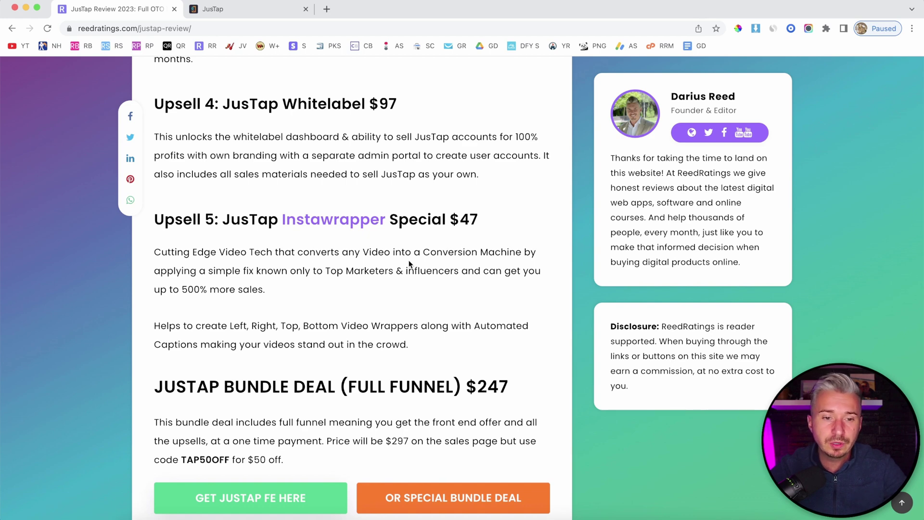
scroll(409, 264, down, 2)
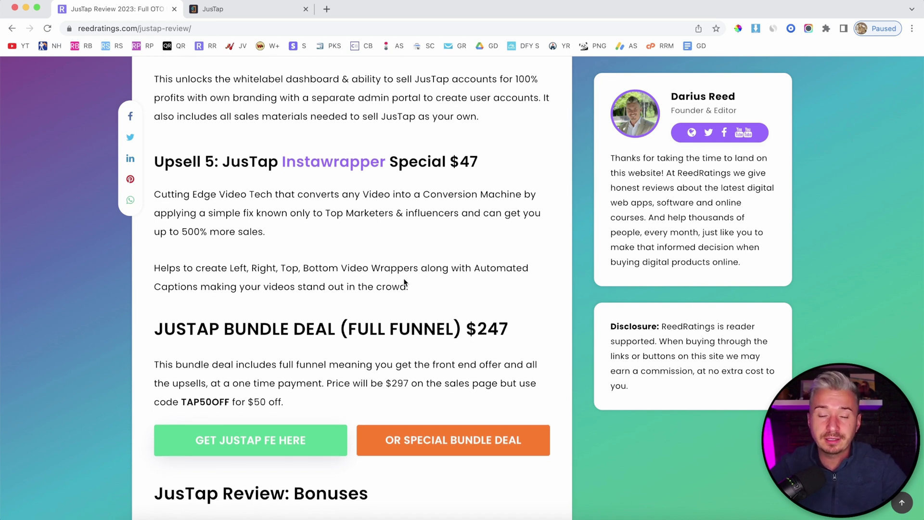
scroll(376, 267, down, 2)
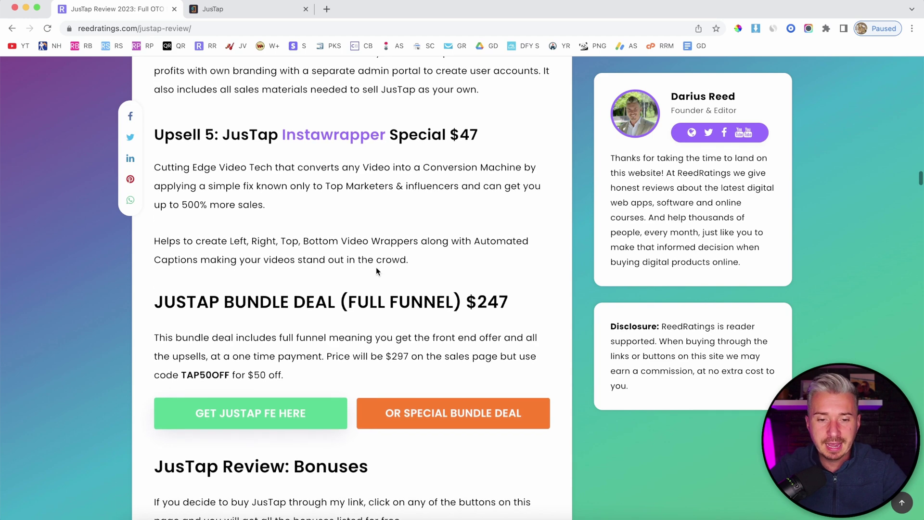
Step: Highlight the $247 bundle price in the JusTap review
scroll(376, 267, up, 1)
scroll(225, 320, down, 2)
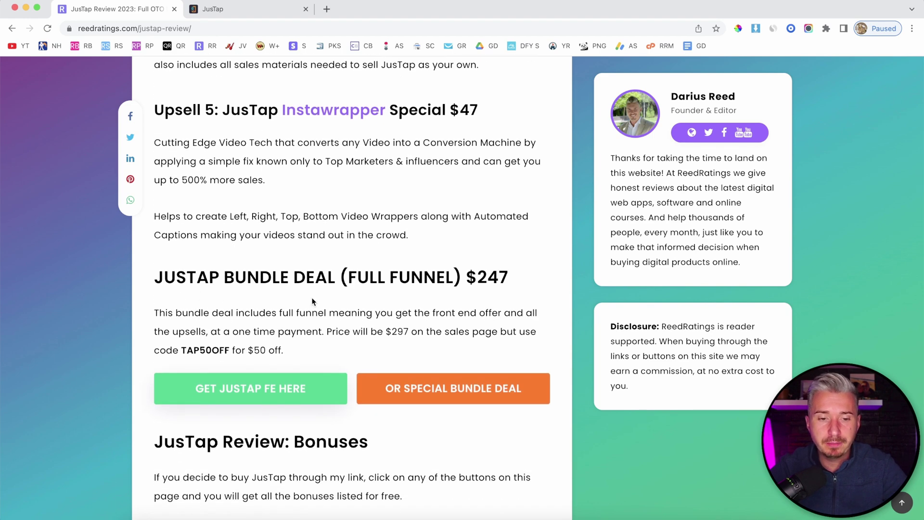
scroll(314, 301, down, 2)
scroll(358, 302, up, 1)
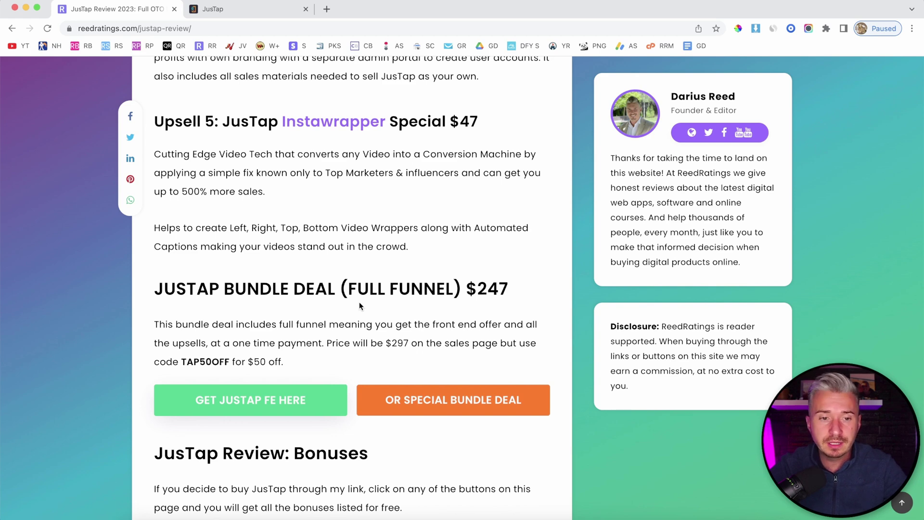
scroll(359, 302, up, 2)
scroll(276, 272, up, 2)
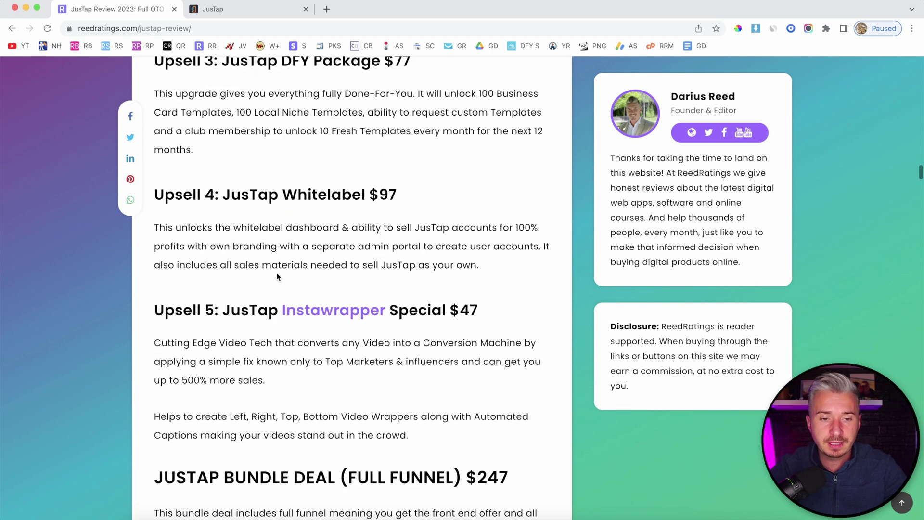
scroll(276, 272, down, 3)
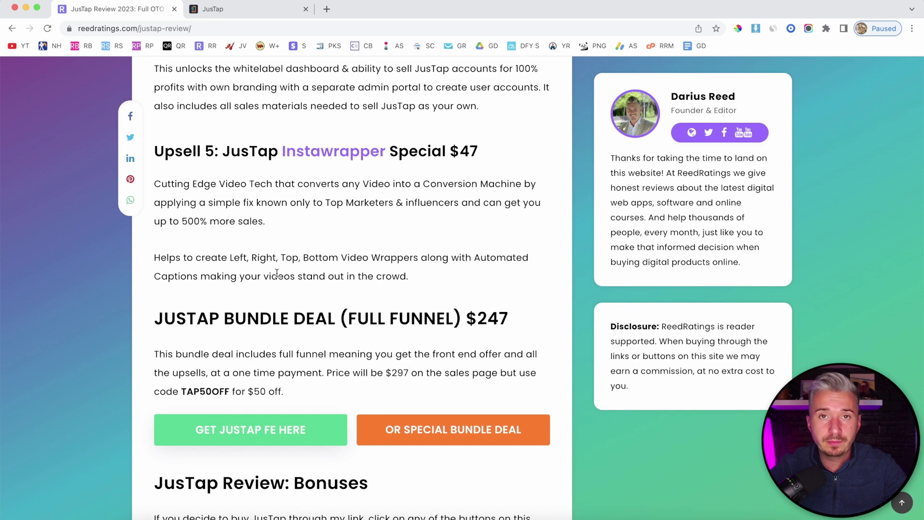
scroll(277, 273, down, 1)
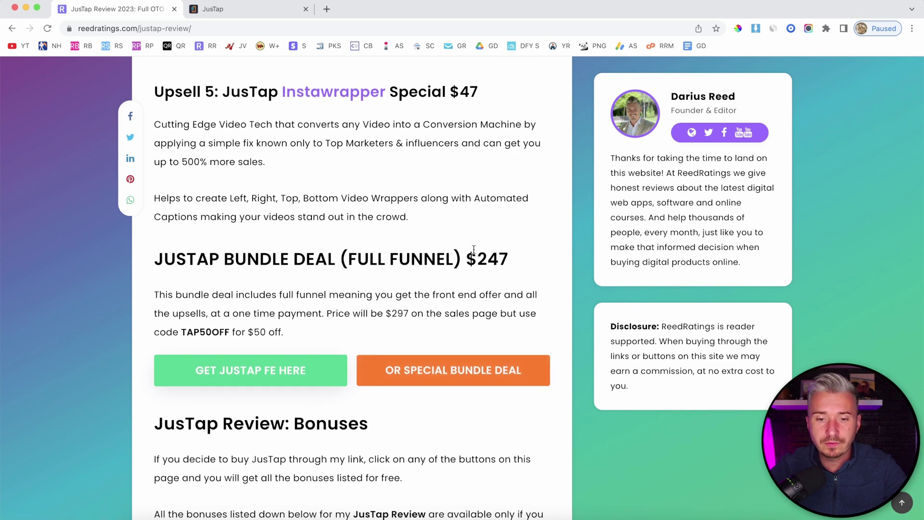
drag(476, 258, 509, 260)
click(530, 261)
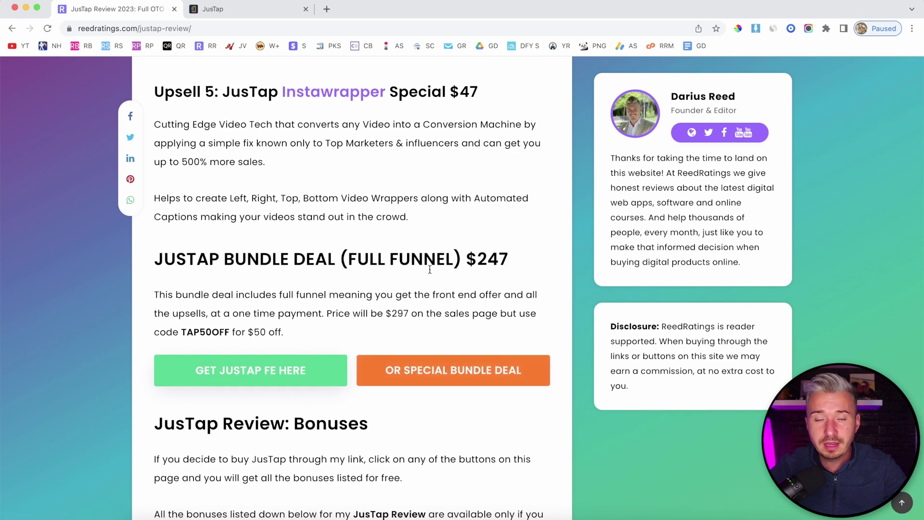
Step: Scroll further down and highlight the $297 sales page price
scroll(429, 269, down, 1)
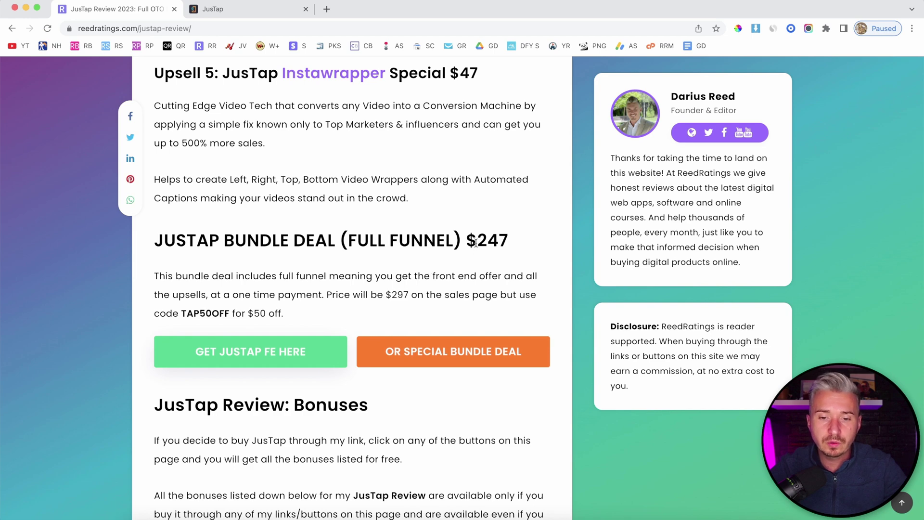
drag(476, 241, 507, 242)
scroll(507, 241, down, 1)
scroll(335, 228, down, 1)
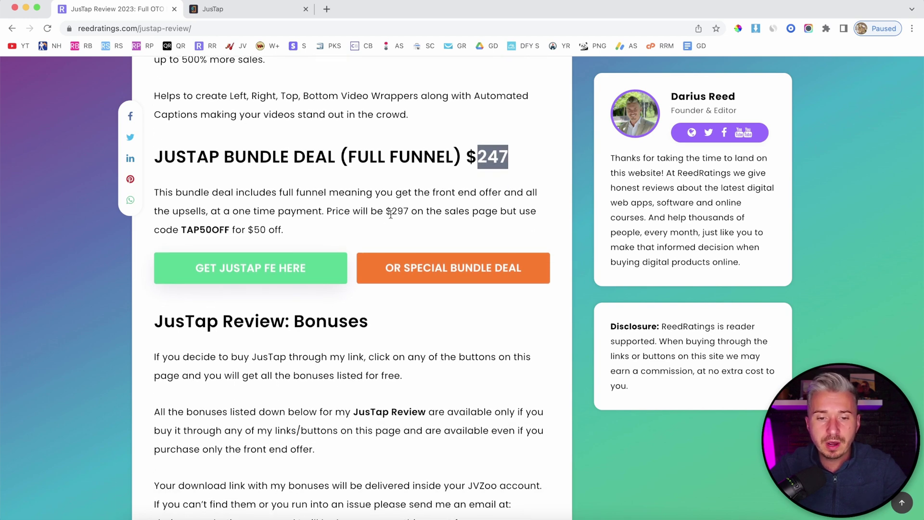
drag(394, 213, 417, 212)
click(414, 213)
Step: Highlight the TAP50OFF discount code, the $50 off amount, and the $247 bundle price again
scroll(415, 212, down, 1)
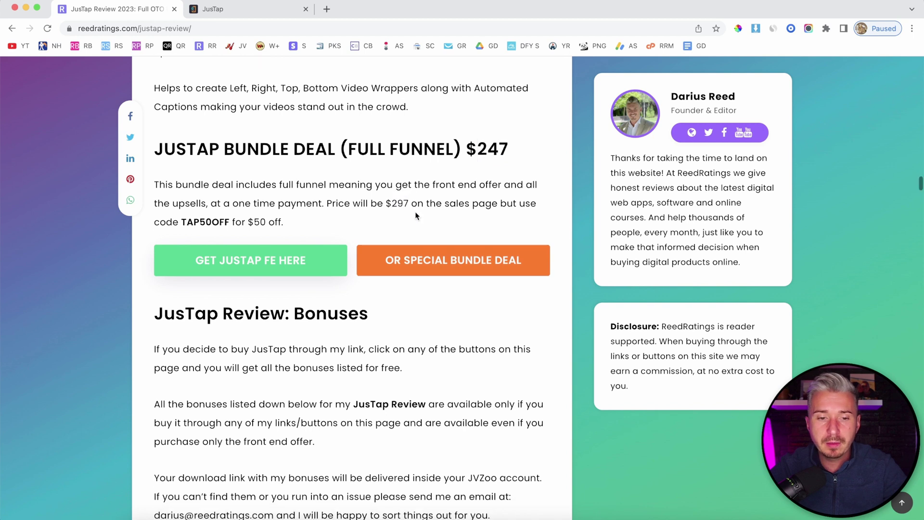
double_click(197, 205)
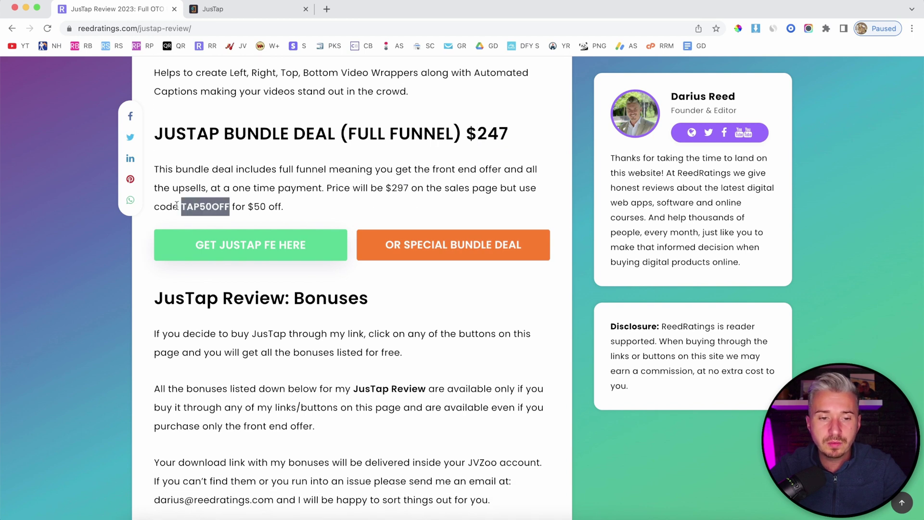
drag(242, 206, 350, 211)
click(349, 212)
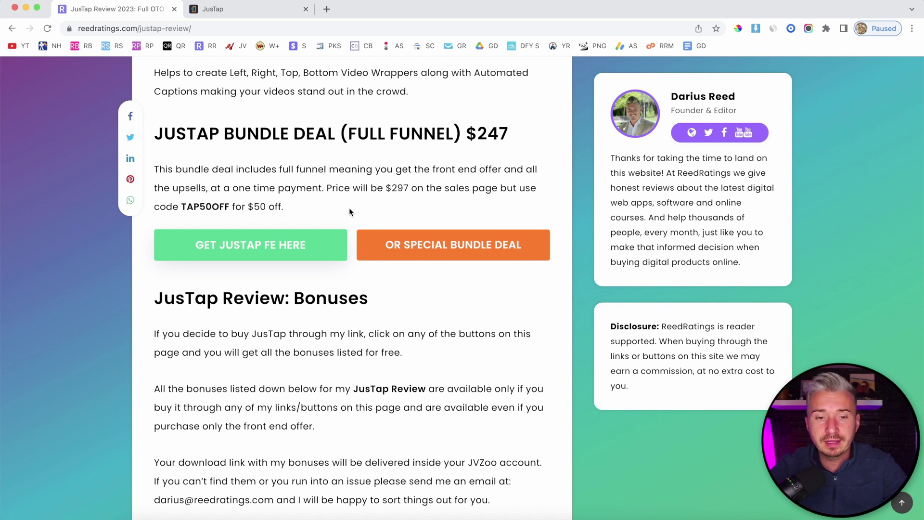
scroll(349, 207, up, 1)
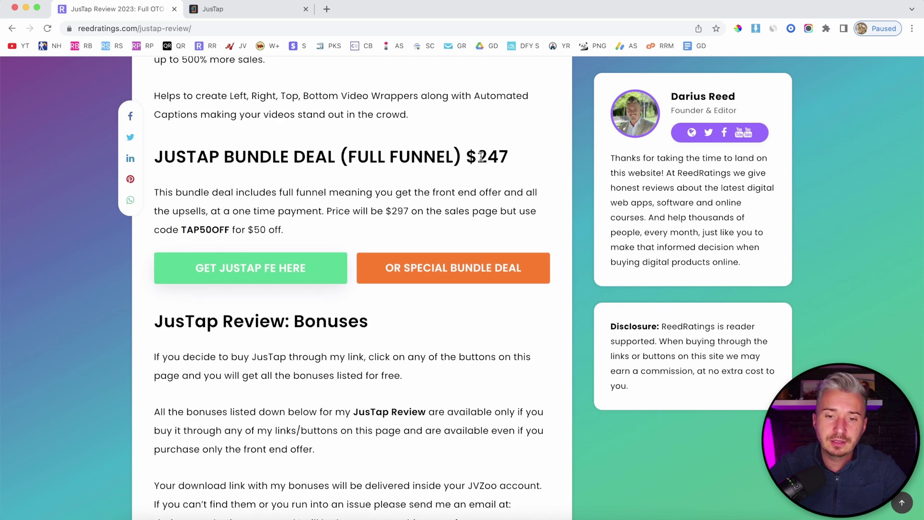
drag(479, 157, 523, 160)
click(439, 206)
scroll(440, 208, up, 3)
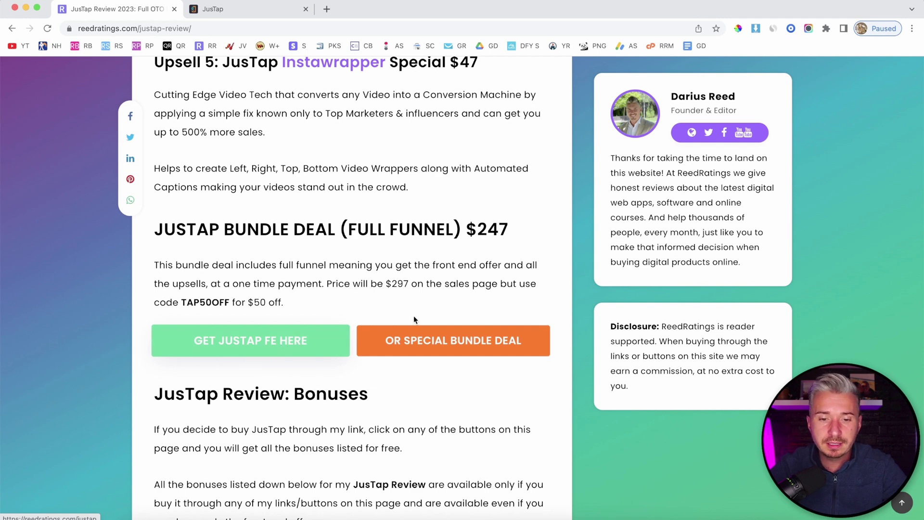
Step: Scroll down through the bonuses, then back up to Pricing & Upsells
scroll(414, 315, down, 1)
scroll(413, 185, down, 2)
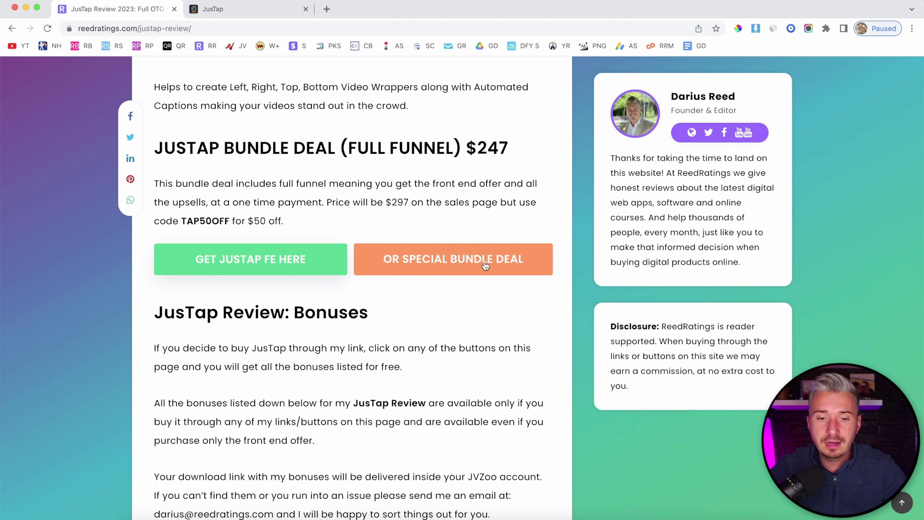
scroll(425, 260, down, 4)
scroll(425, 260, down, 20)
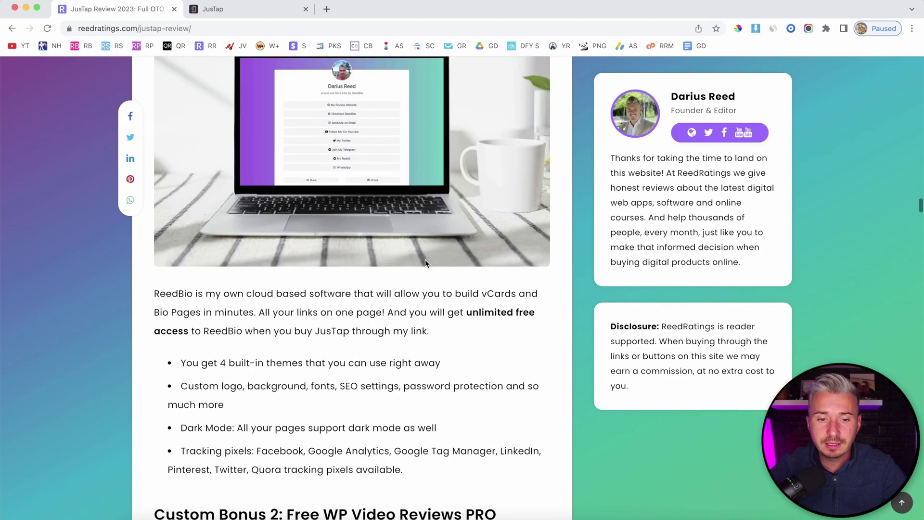
scroll(426, 260, down, 20)
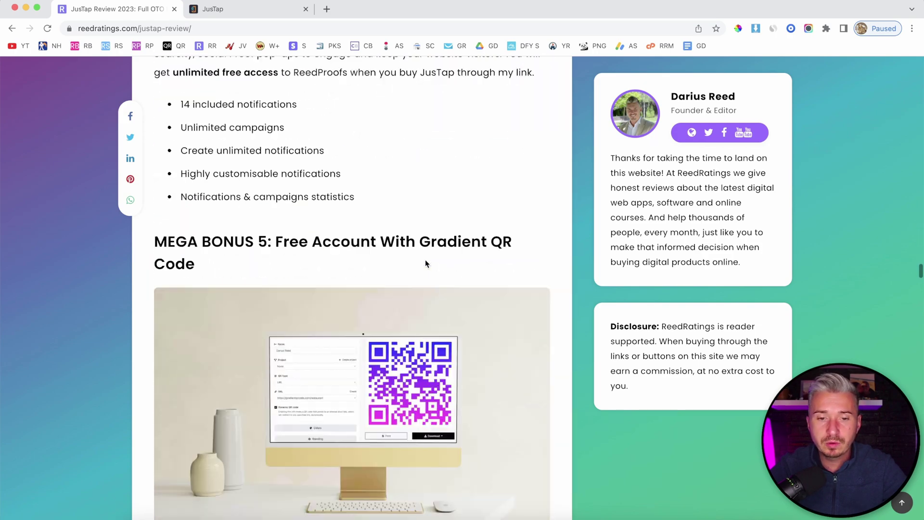
scroll(425, 259, down, 10)
scroll(425, 259, up, 20)
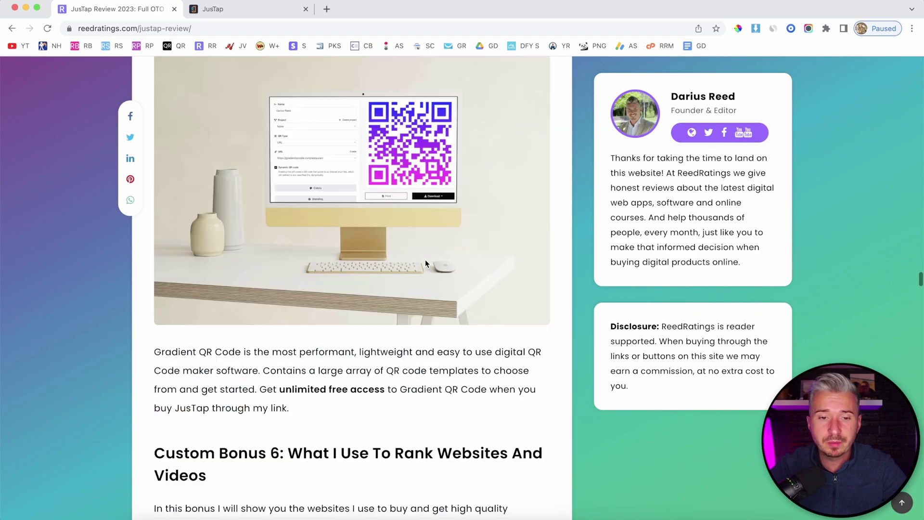
scroll(425, 263, up, 15)
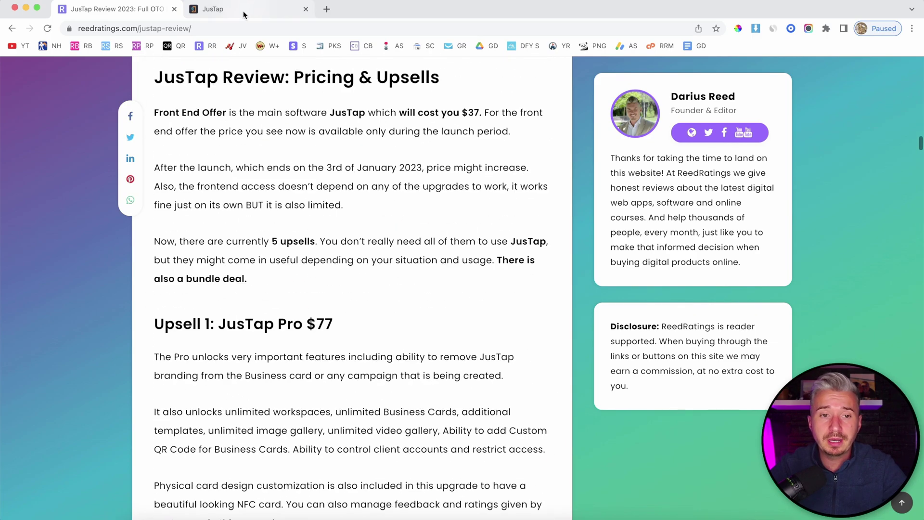
Step: Switch to the JusTap tab showing the Clients List with four active clients
click(216, 9)
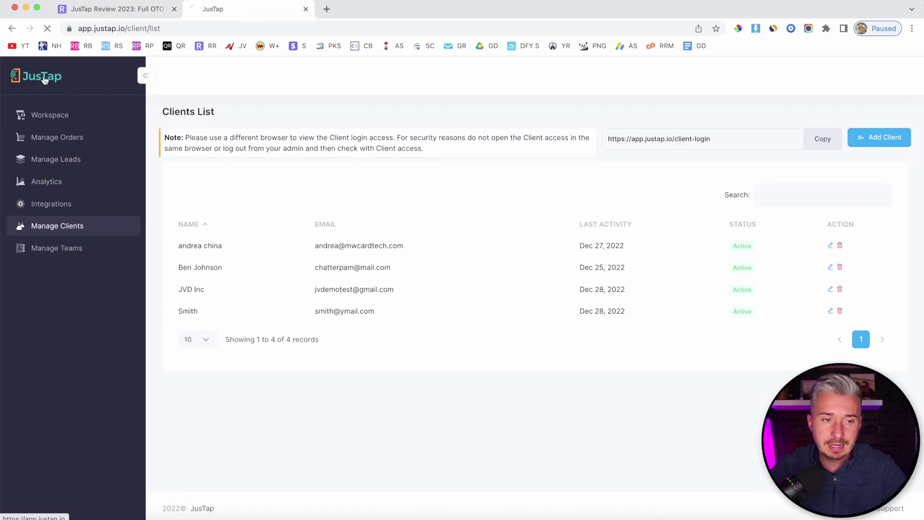